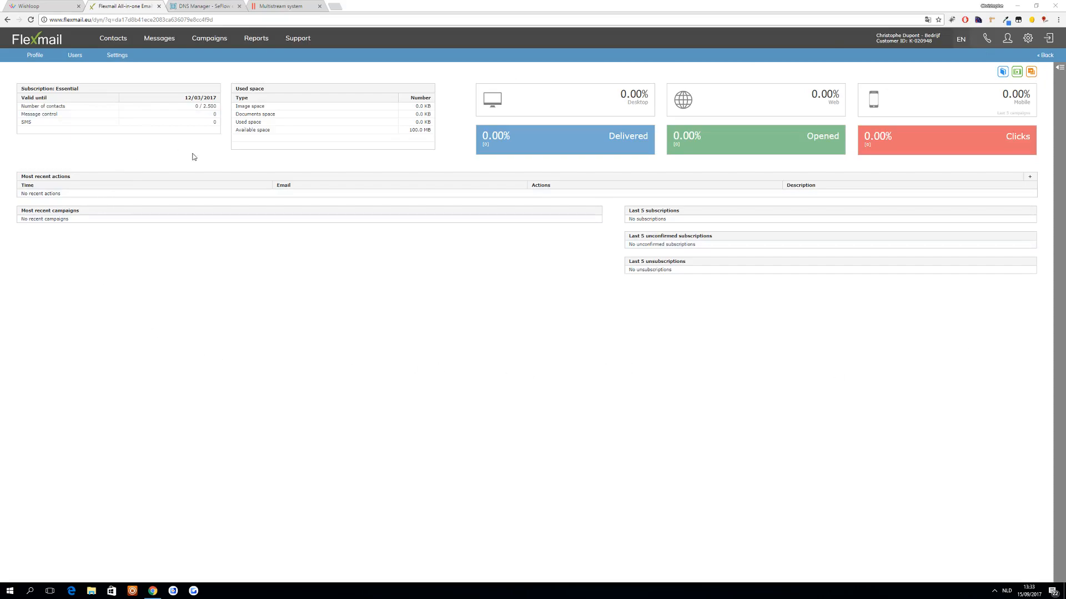
left_click(123, 61)
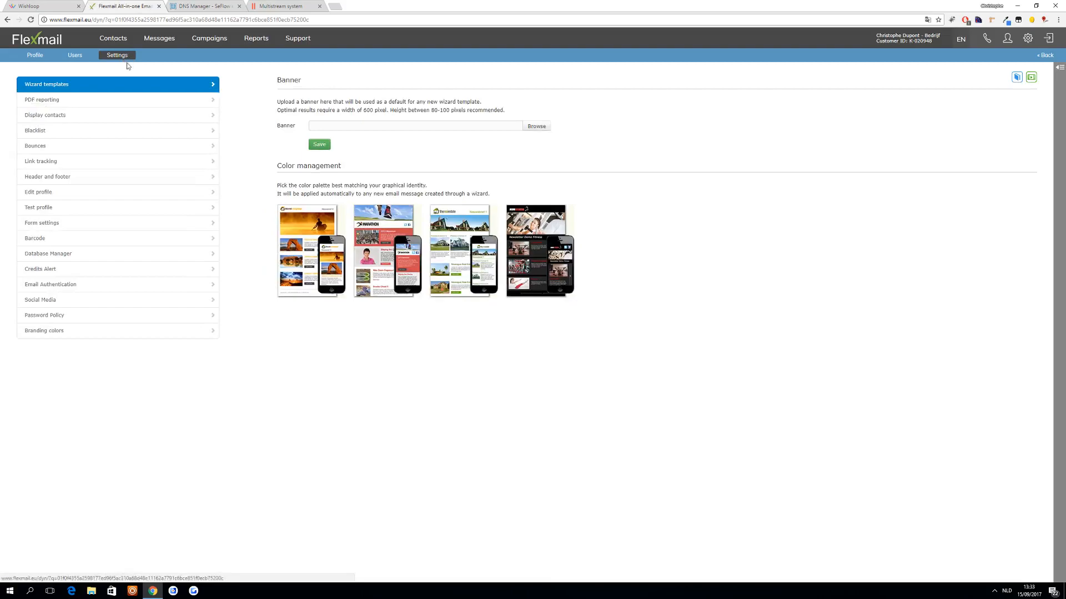
left_click(74, 286)
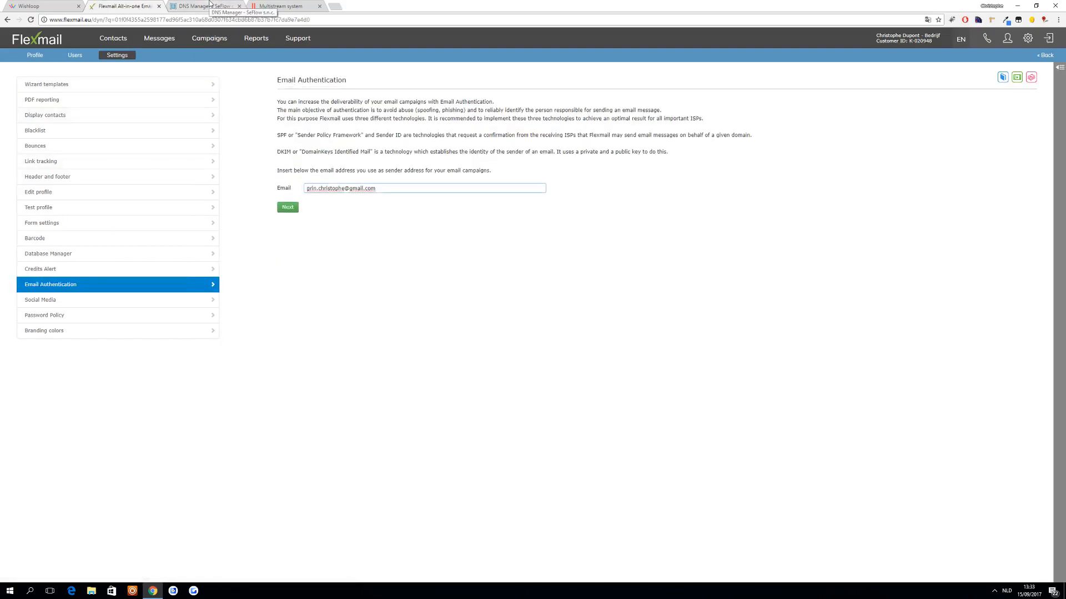
left_click(210, 4)
left_click_drag(341, 220, 312, 218)
key("ctrl+c")
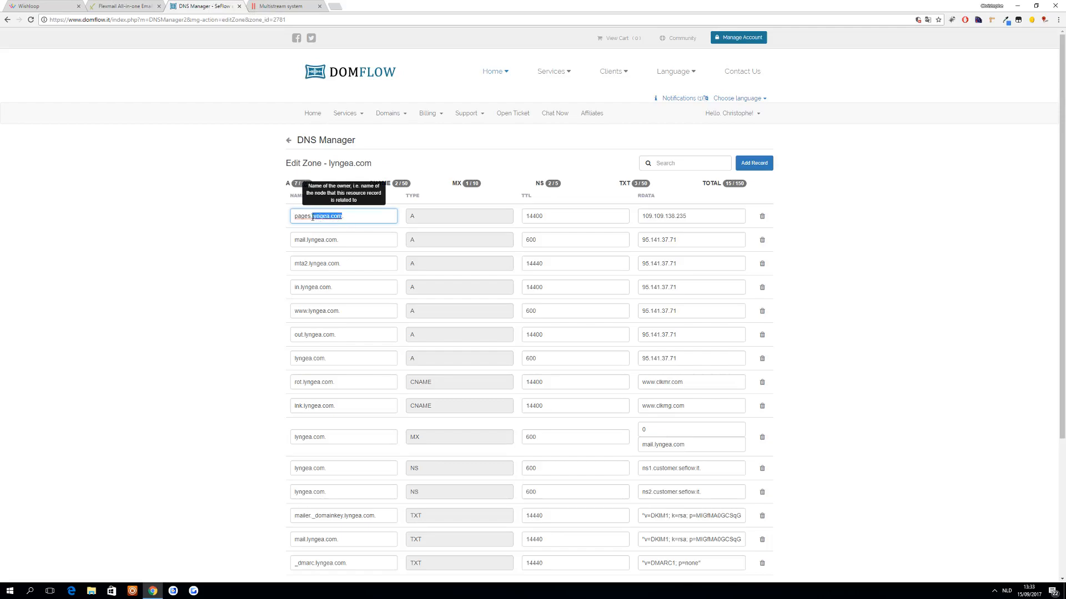
left_click(117, 4)
left_click_drag(376, 185, 262, 191)
key("ctrl+v")
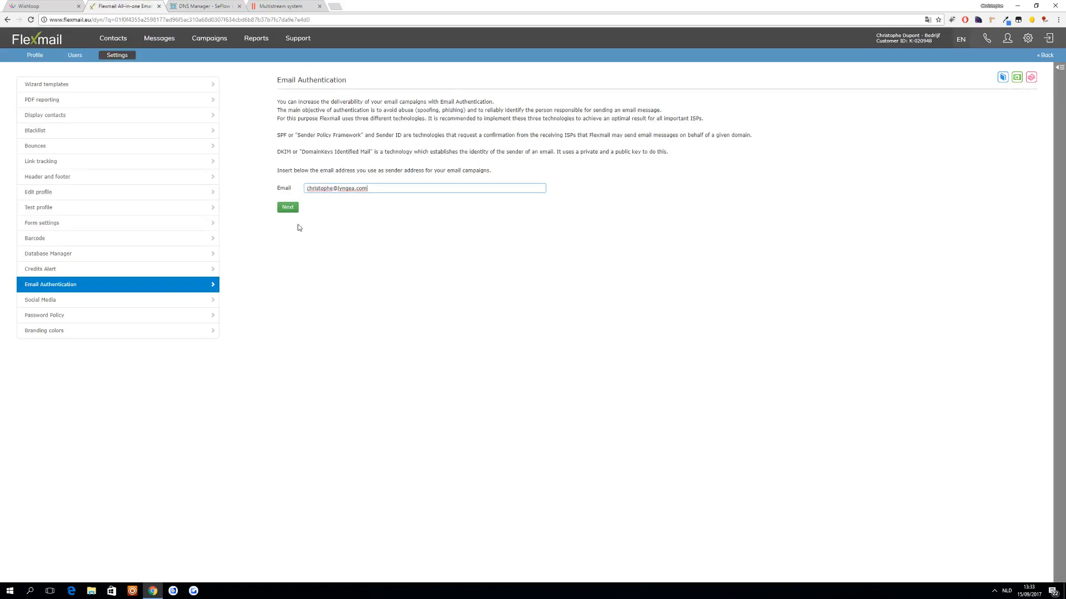
left_click(287, 207)
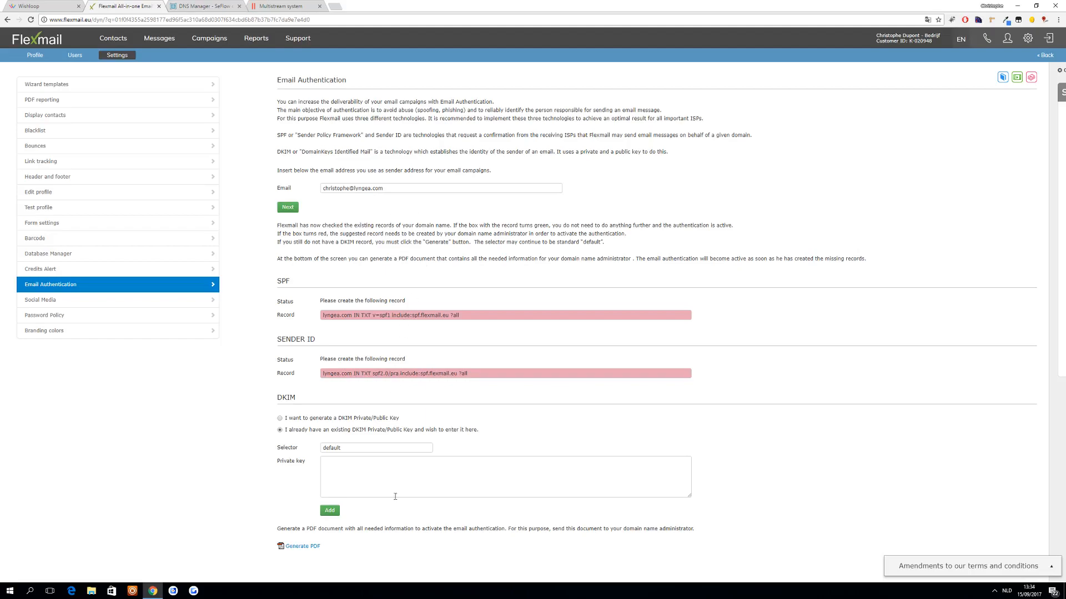
- Copy the SPF value "v=spf1 include:spf.flexmail.eu ?all" and start a new TXT record in the lyngea.com zone of the DNS Manager
left_click_drag(476, 321, 373, 323)
key("ctrl+c")
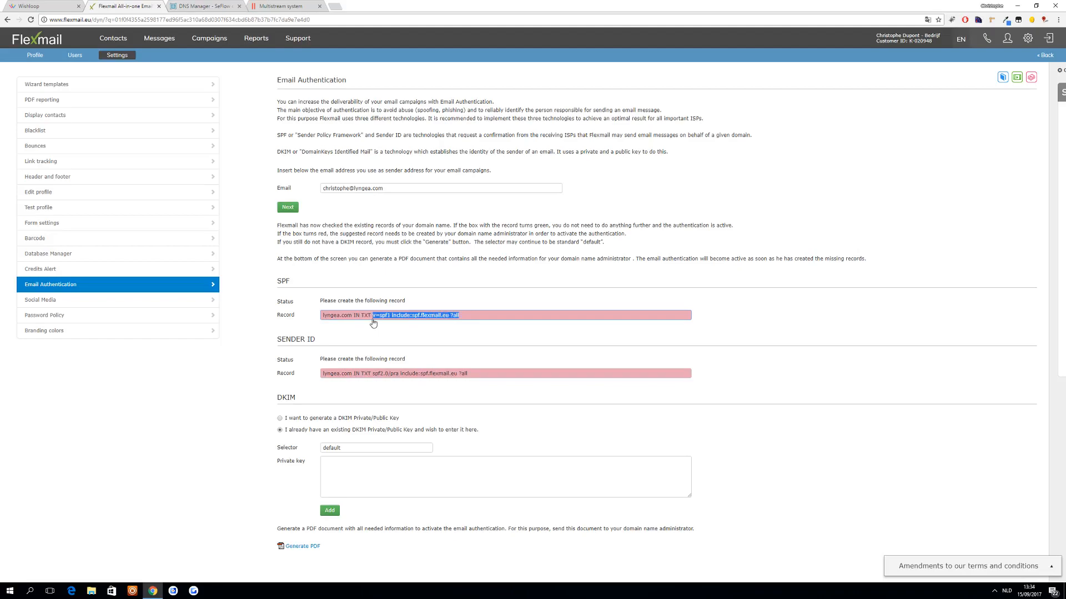
left_click(212, 5)
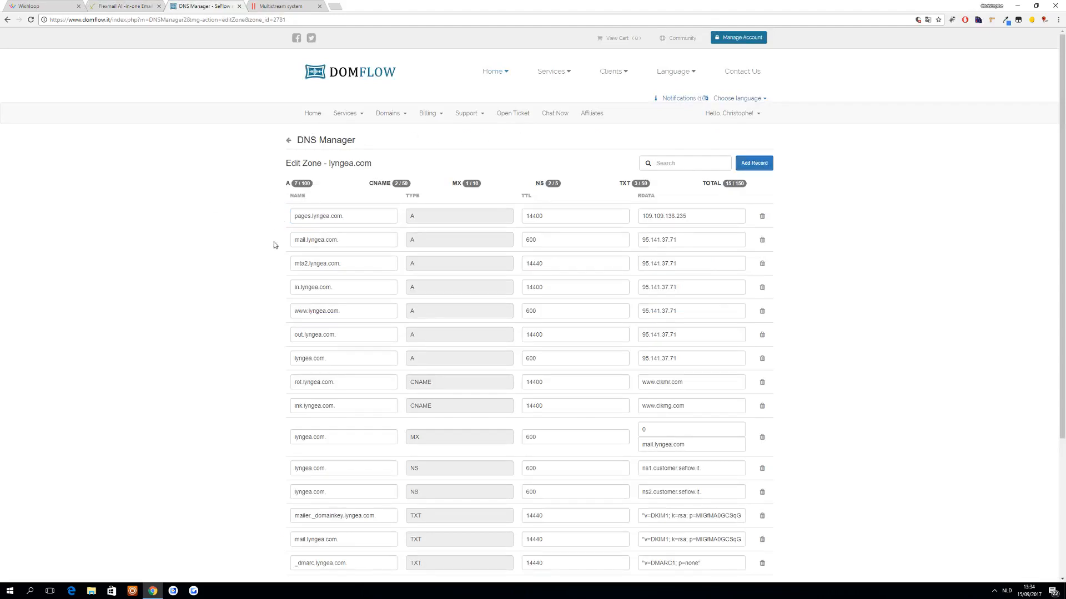
scroll(725, 340, "down", 4)
scroll(721, 337, "up", 4)
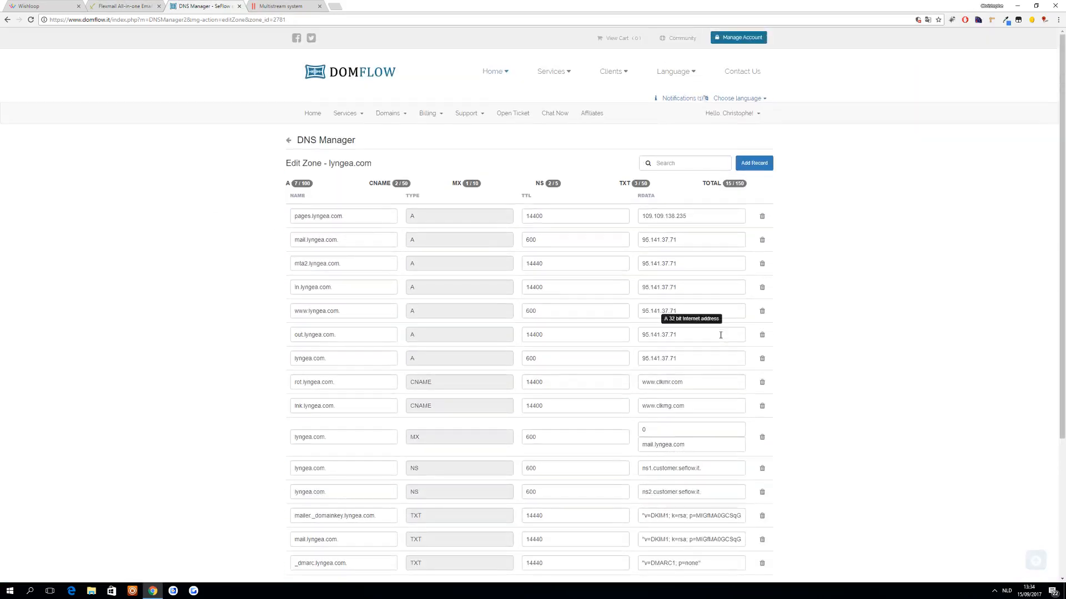
left_click(760, 164)
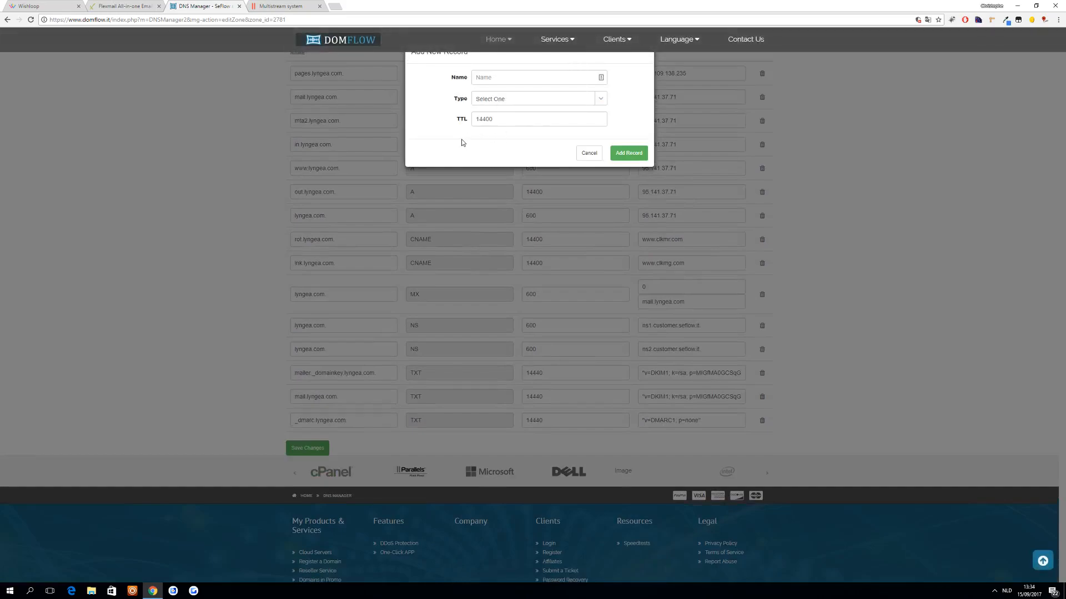
left_click(599, 99)
left_click(544, 204)
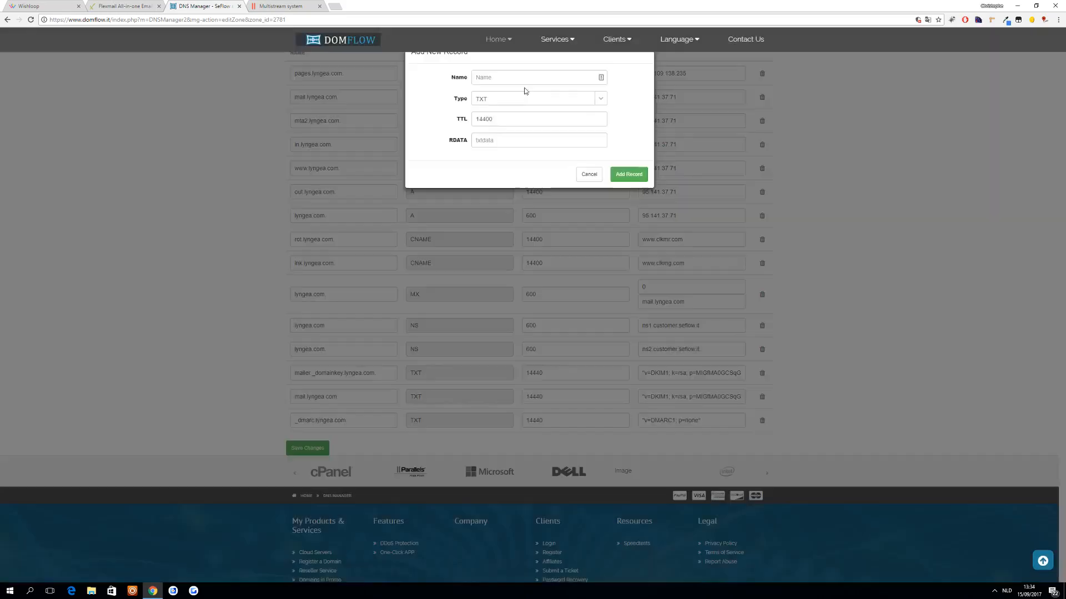
- Name the new TXT record spf, fill its RDATA with "v=spf1 include:spf.flexmail.eu ?all" and add it to the zone
left_click(521, 77)
type("spf")
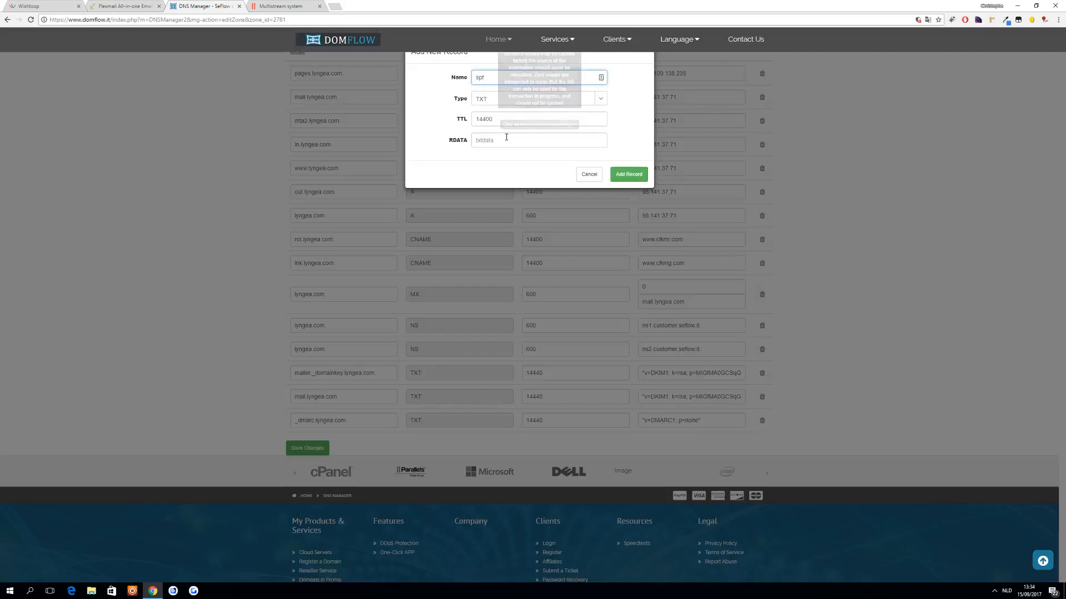
left_click(543, 142)
key("ctrl+v")
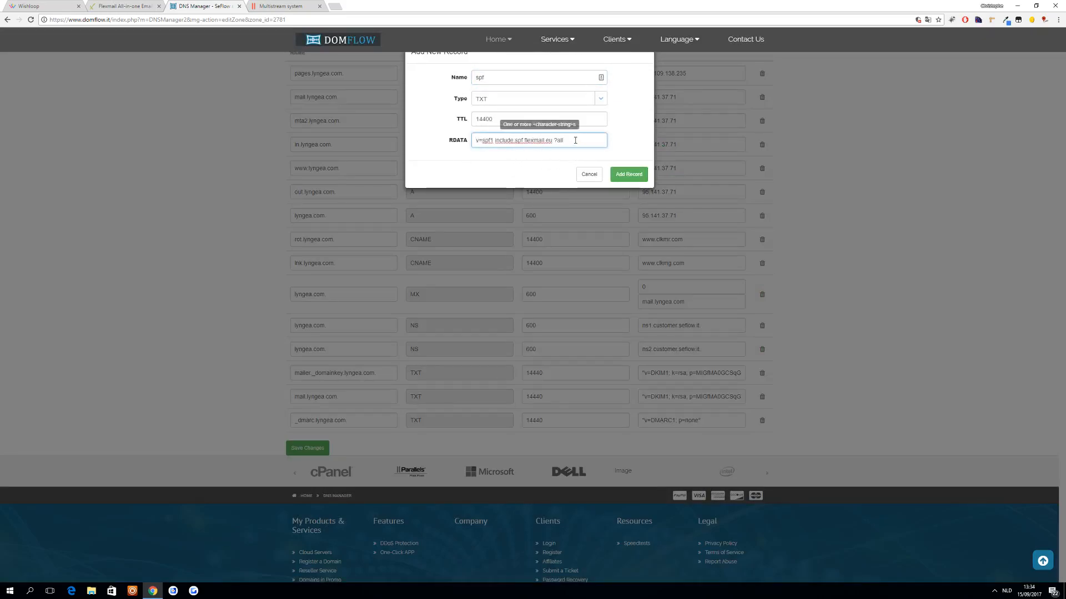
left_click(125, 6)
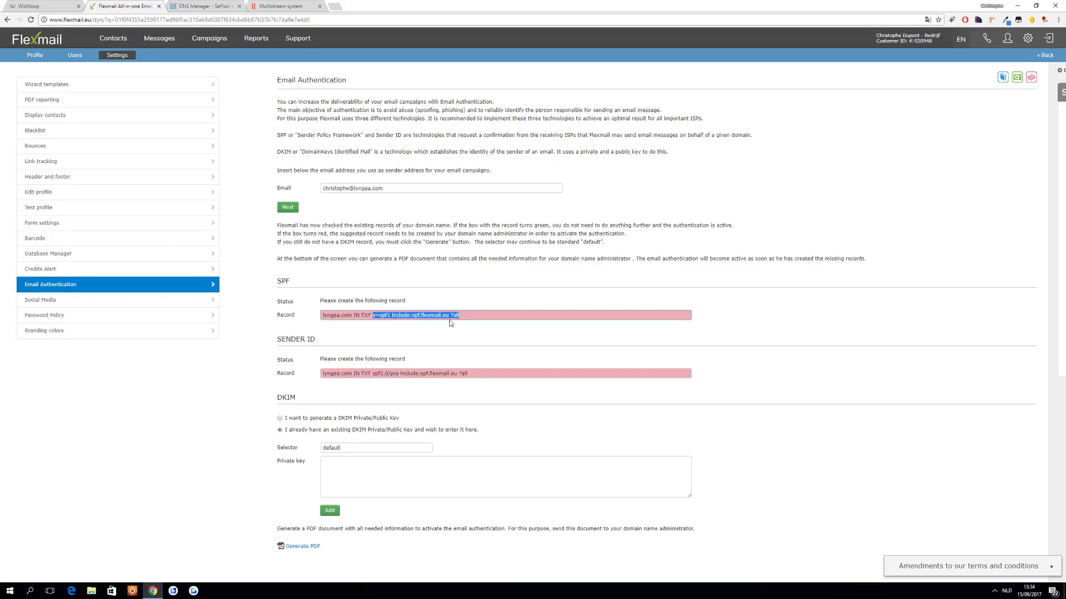
left_click(203, 6)
left_click(497, 139)
key("ctrl+v")
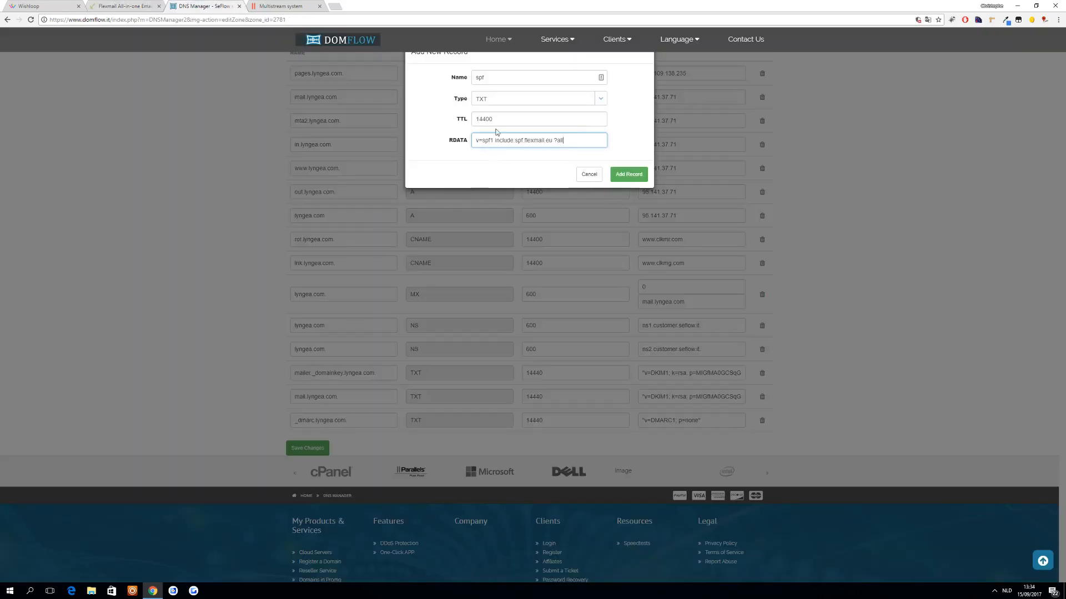
left_click(627, 175)
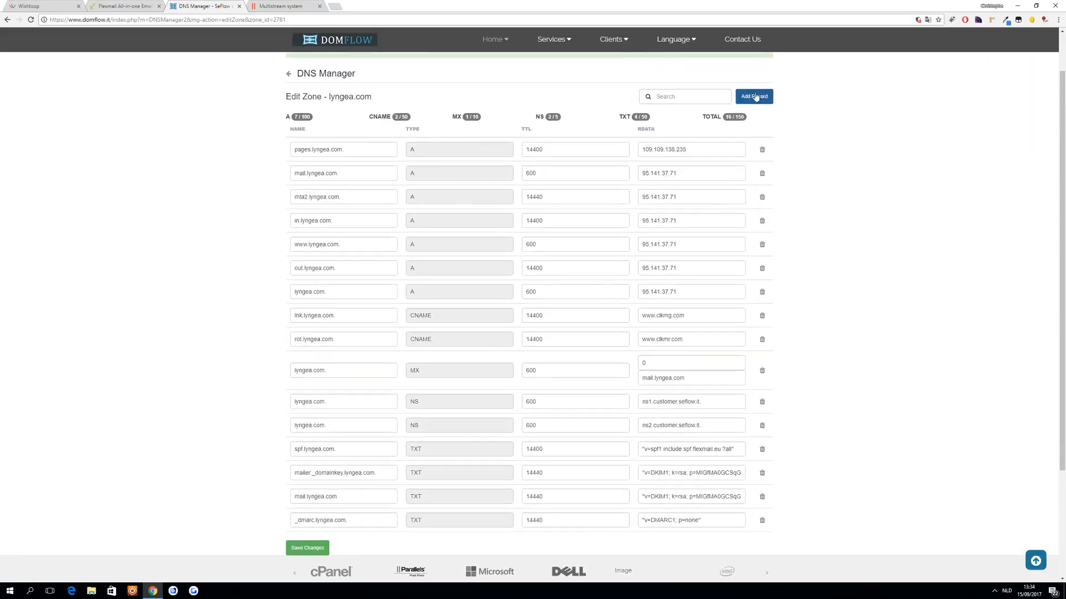
- Copy Flexmail's Sender ID value "spf2.0/pra include:spf.flexmail.eu ?all" and add it to the lyngea.com zone as a TXT record named sid
left_click(754, 97)
left_click(129, 6)
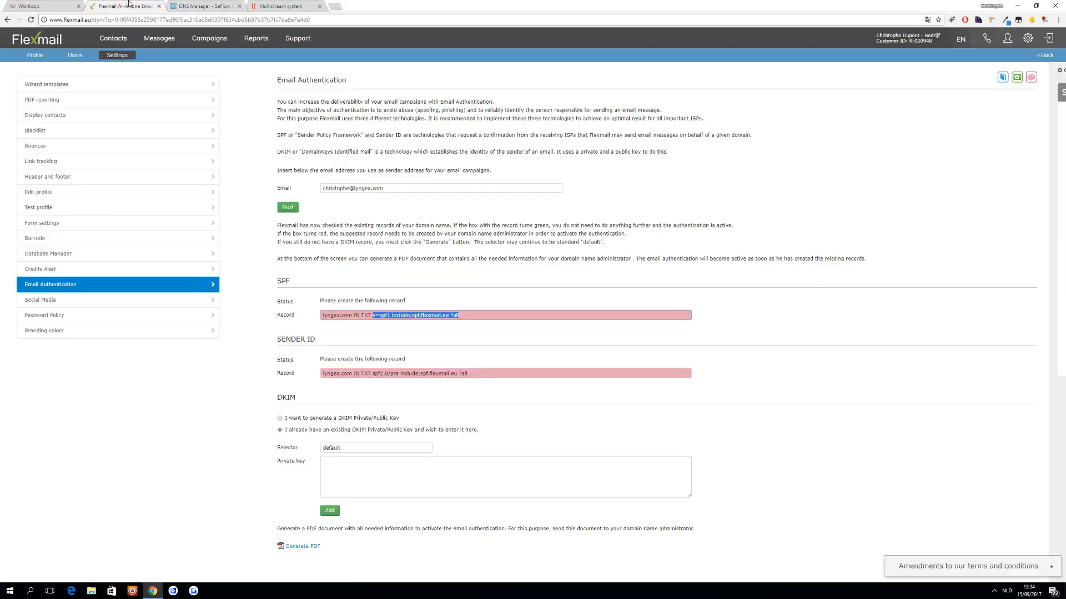
left_click_drag(481, 375, 375, 379)
key("ctrl+c")
left_click(198, 5)
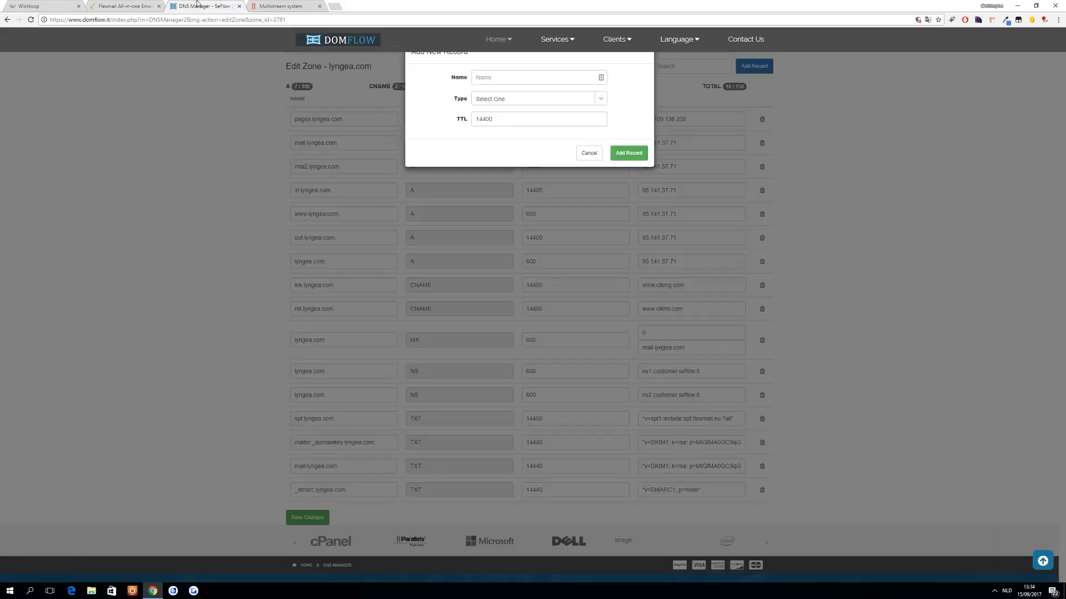
left_click(502, 79)
type("sid")
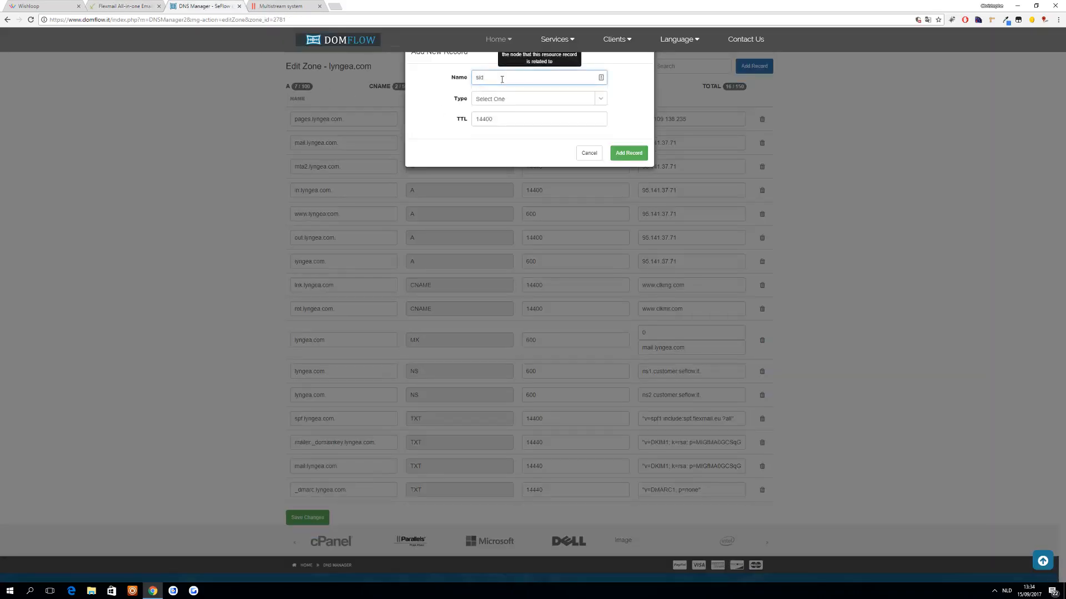
left_click(544, 98)
left_click(505, 205)
left_click(507, 144)
key("ctrl+v")
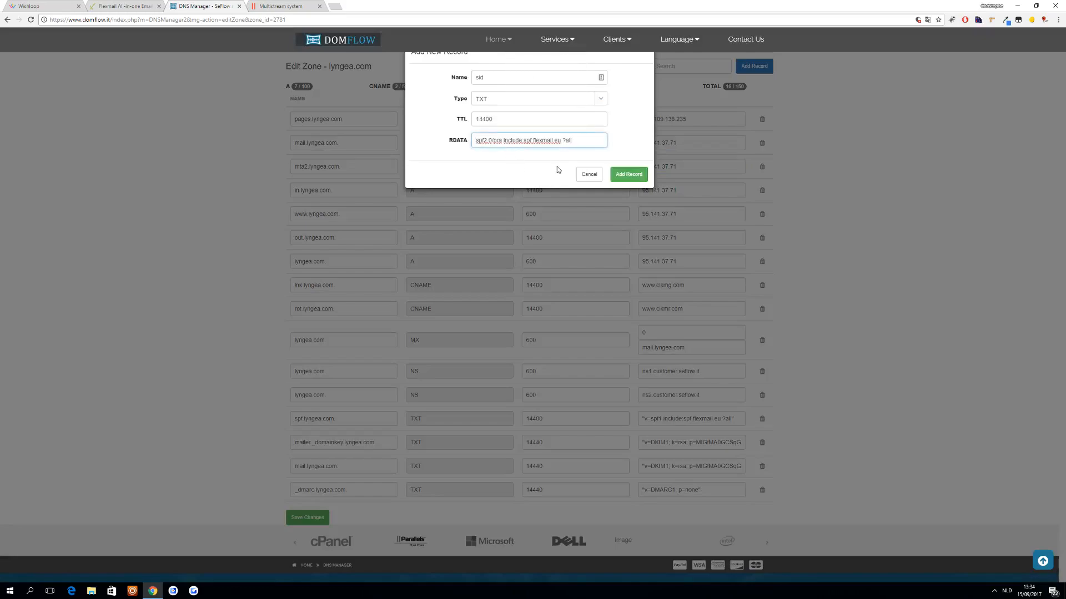
left_click(633, 175)
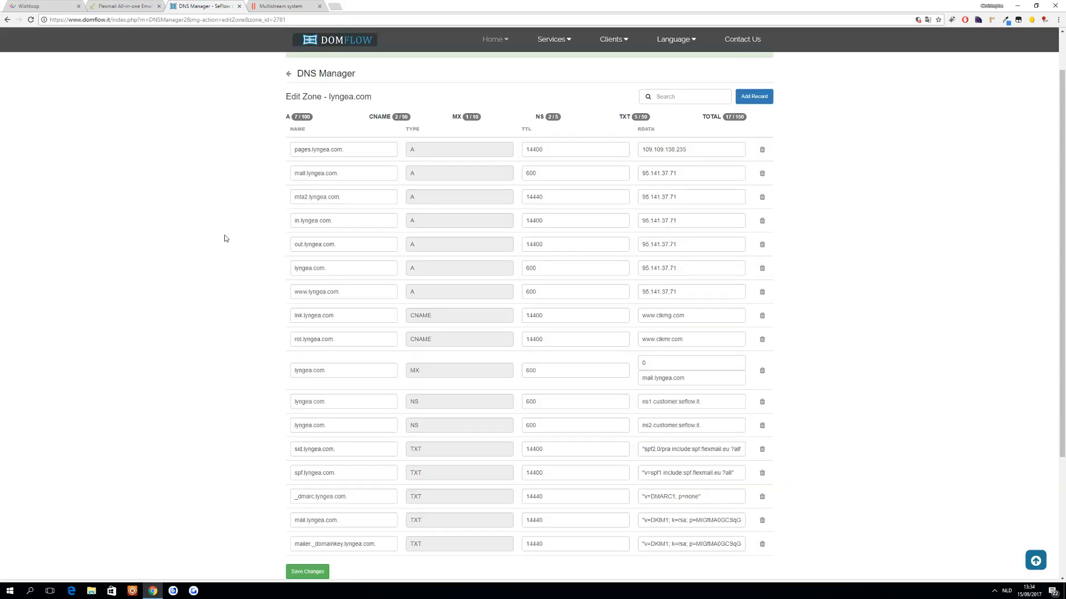
- Save the changes to the lyngea.com DNS zone
scroll(211, 277, "down", 3)
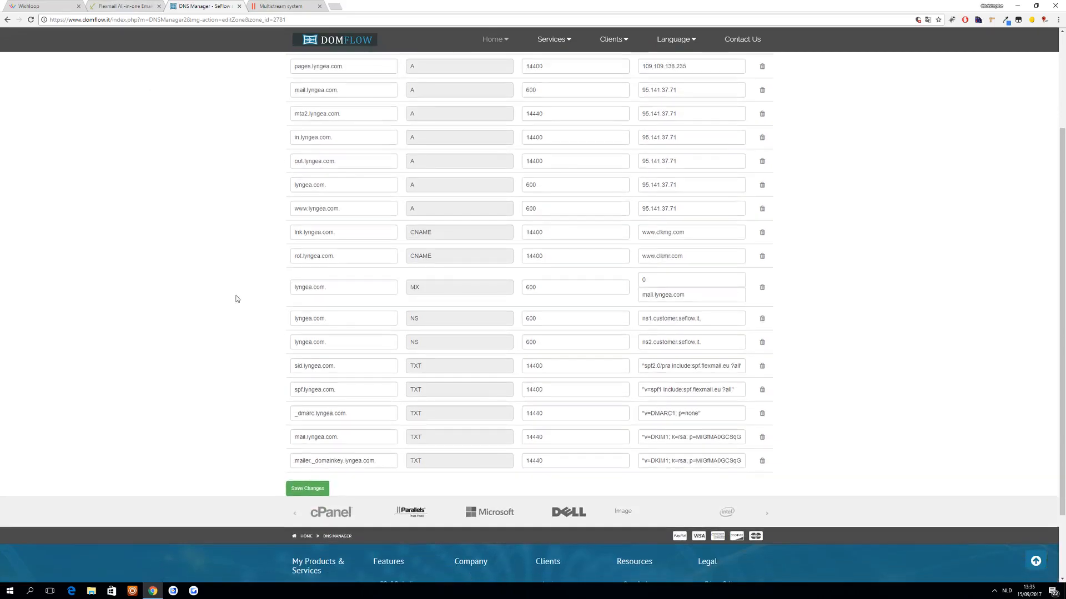
left_click(307, 489)
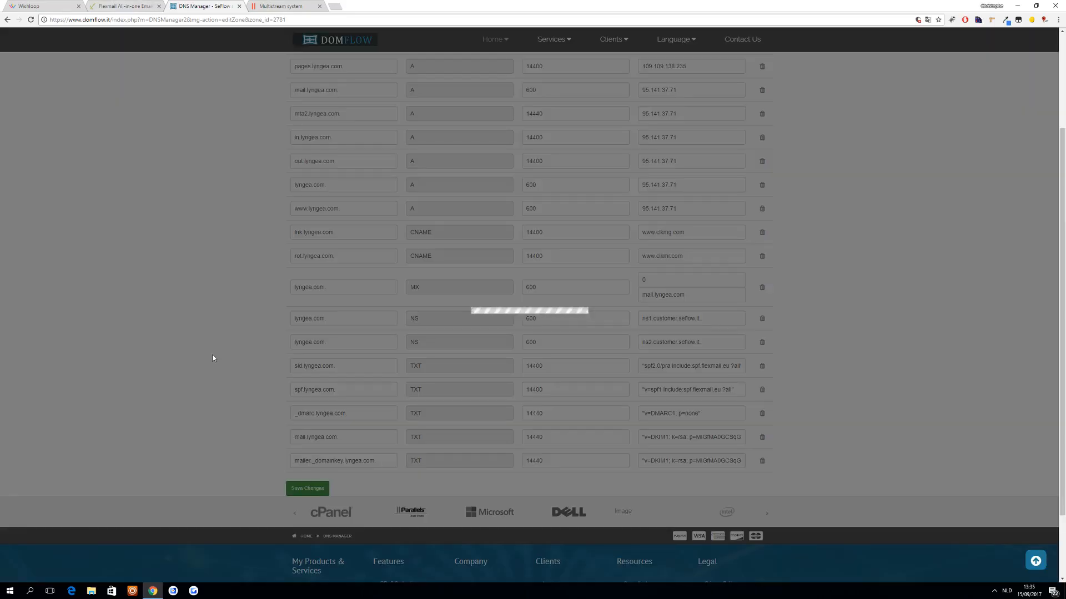
scroll(241, 249, "up", 2)
- In Flexmail, generate a DKIM private/public key with the default selector and copy the record's value starting at v=DKIM1
left_click(147, 4)
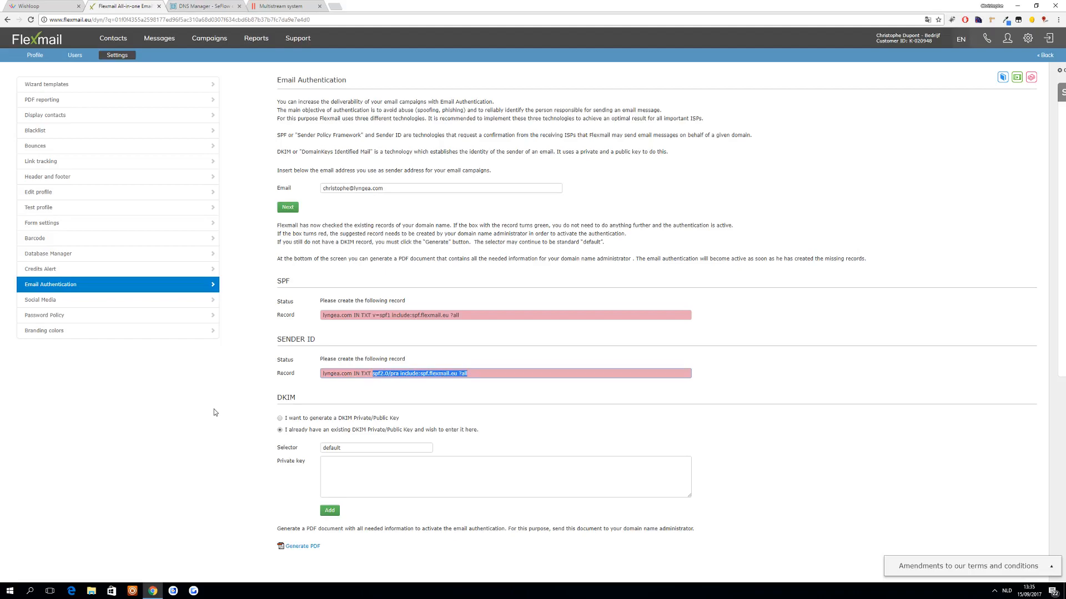
left_click(281, 419)
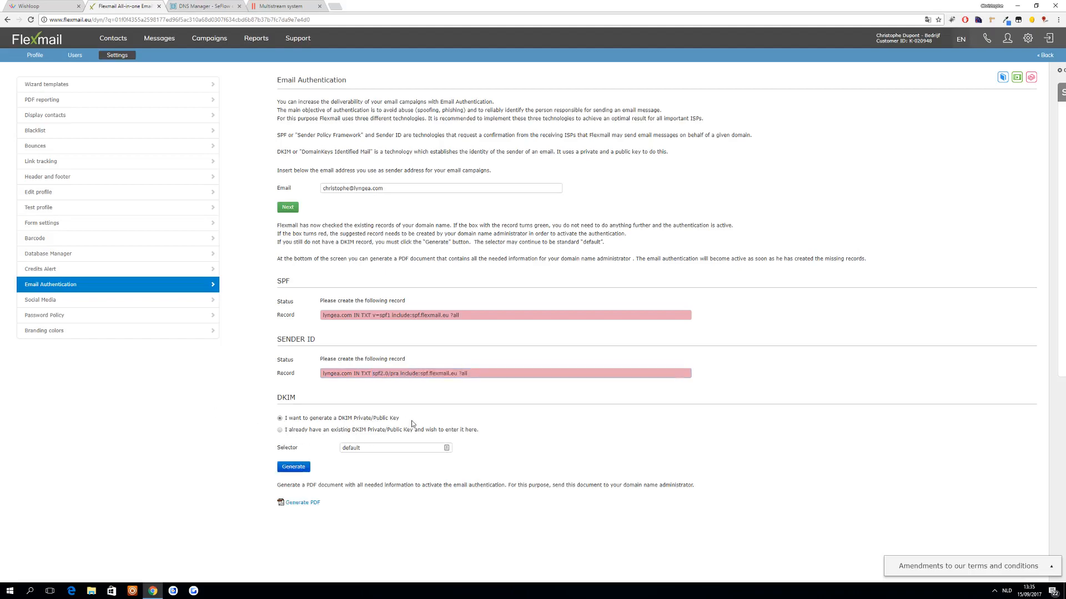
left_click(293, 468)
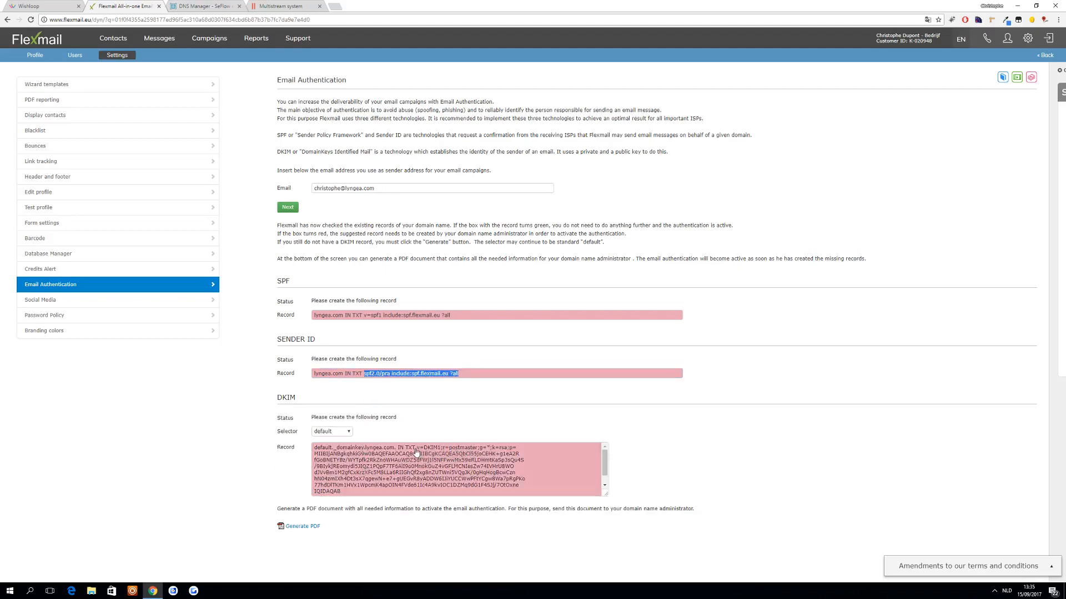
left_click_drag(351, 493, 412, 452)
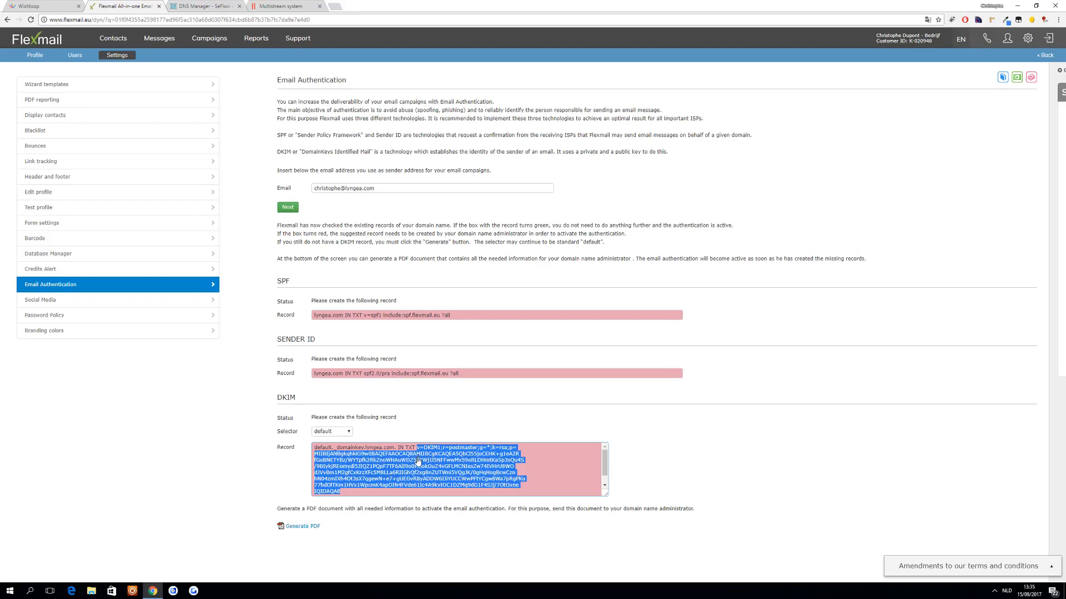
- Paste the copied DKIM value into a new Notepad document and remove all line breaks to make it a single line
key("super")
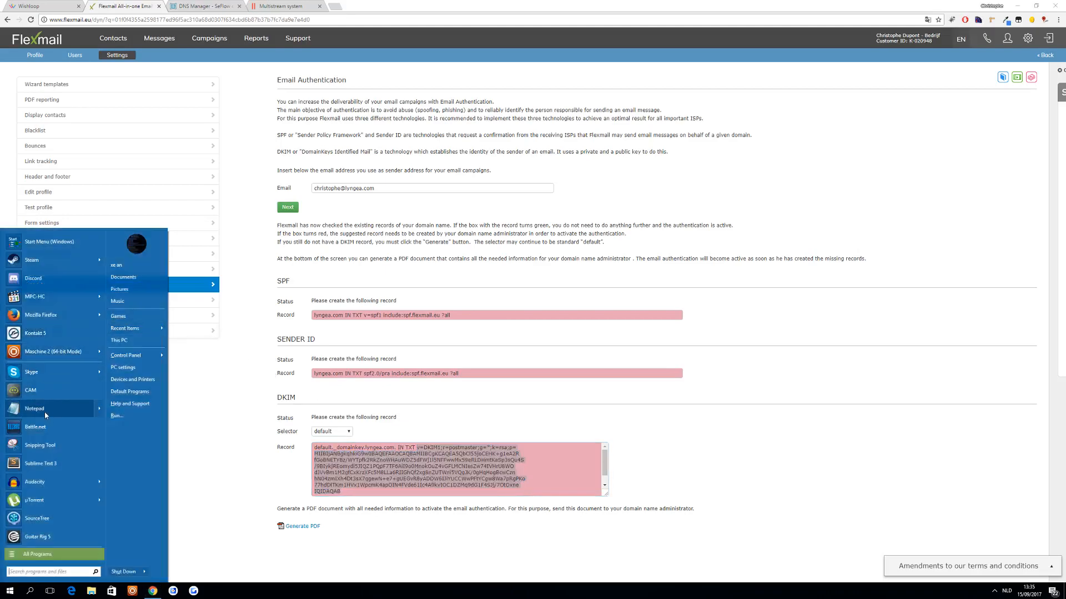
left_click(45, 414)
type("v=DKIM1;r=postmaster;g=*;k=rsa;p= MIIBIjANBgkqhkiG9w0BAQEFAAOCAQ8AMIIBCgKCAQEA5QbCl55joCEHK+g1eA2R fGoBNETYBz/WYTpfk2RkZnoWHAuWDZ5dFWj1l5NFFwwMx59eRLDHmtKaSp3sQu4S /9BIykjREomydi5JIQZ1PQpF7TF6AiI9o0MnokOuZ4vGFLMCNIesZw74IVHrU8WO dJVvBm1M2gfCxKrzXFc5M8LLa6RIIGhQf2xg8nZUTWni5VQgJK/0gHqHogBcwCzn hN04zmIXh4Dt3sX7qgewN+e7+gUEGvR8yADDW6IJiYUCCWwPFtYCgw8Wa7pRgPKo 77hdDlTKm1HVx1WpcmK4apOIN4FVde61Ic4A9kvIOC1DZMq9dG1F4SJj/7OtOxne IQIDAQAB")
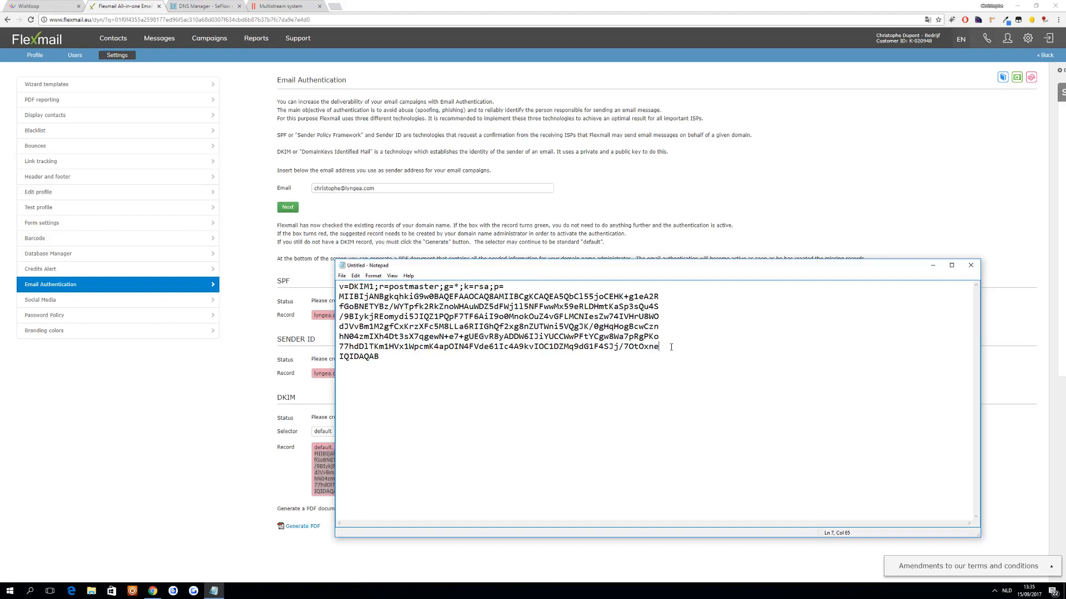
key("Delete")
key("Delete")
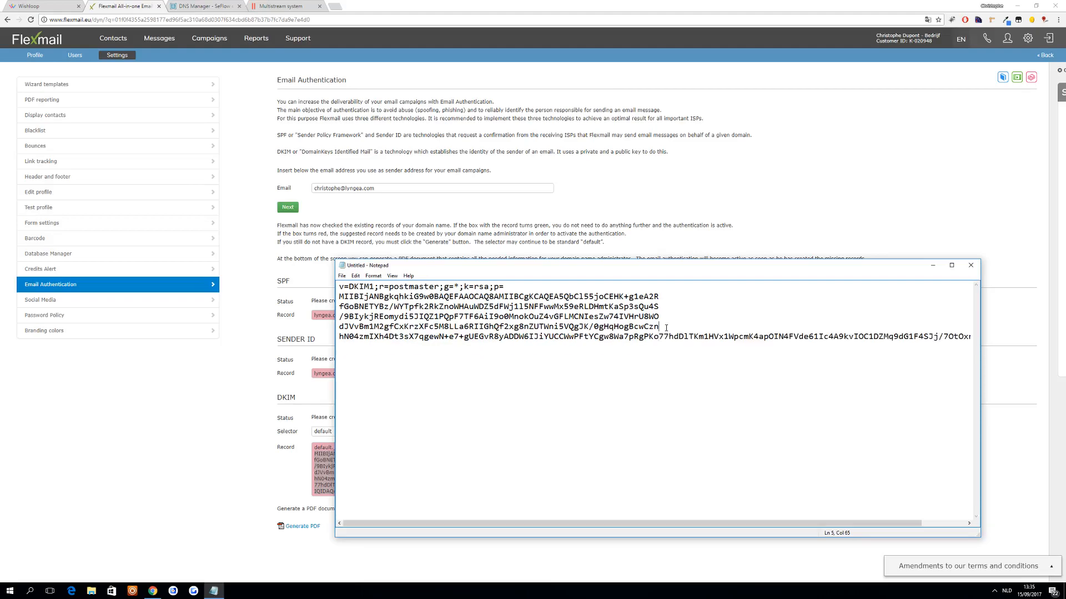
key("Delete")
left_click(665, 317)
key("Delete")
left_click(662, 307)
key("Delete")
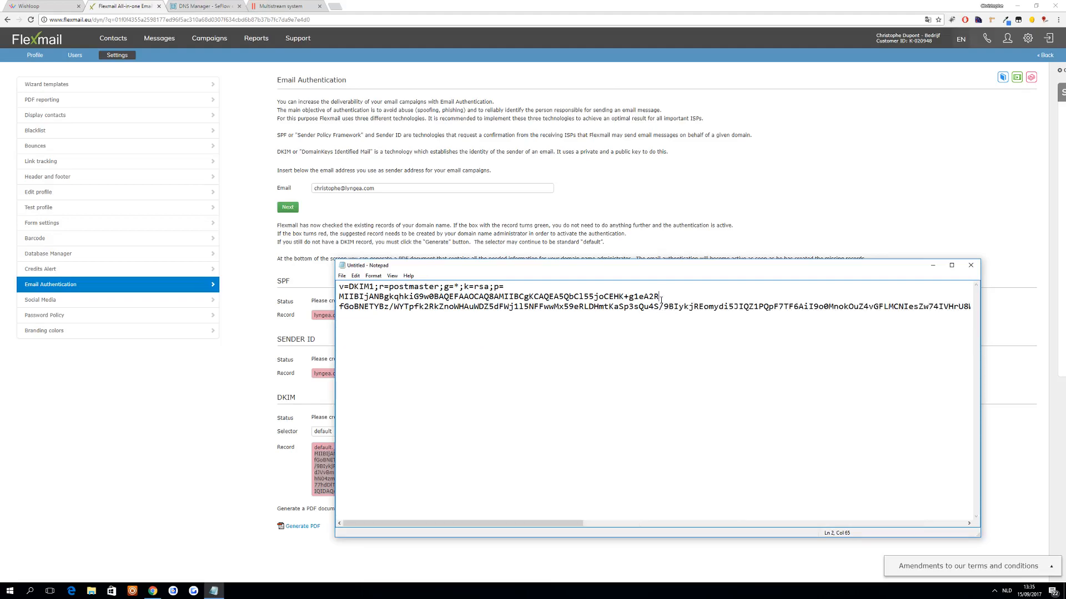
key("Delete")
key("Delete")
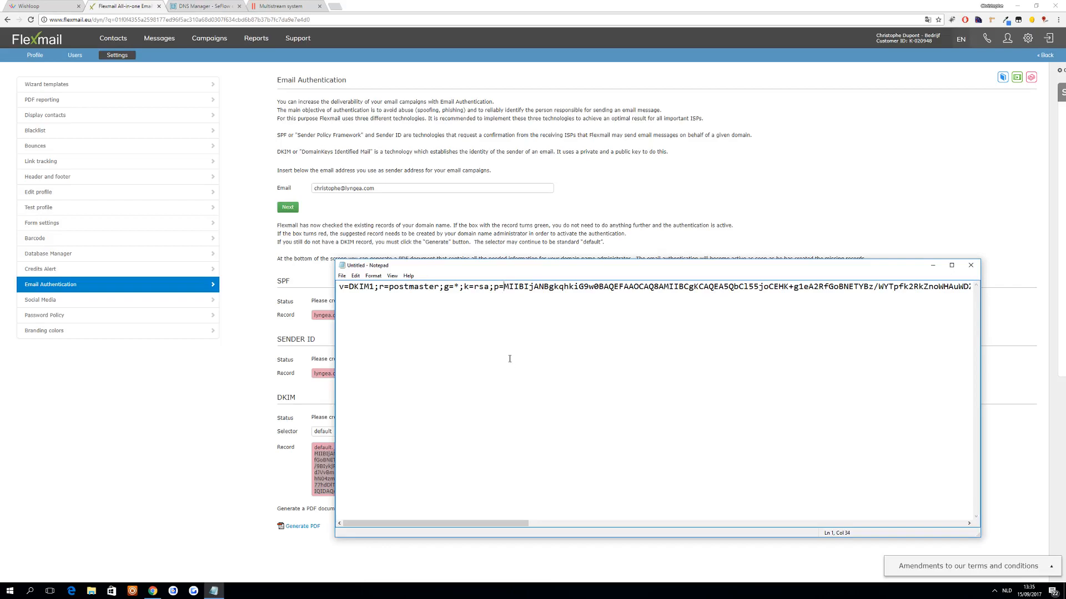
- Copy the entire single-line DKIM value and switch back to the lyngea.com zone in the DNS Manager
key("ctrl+a")
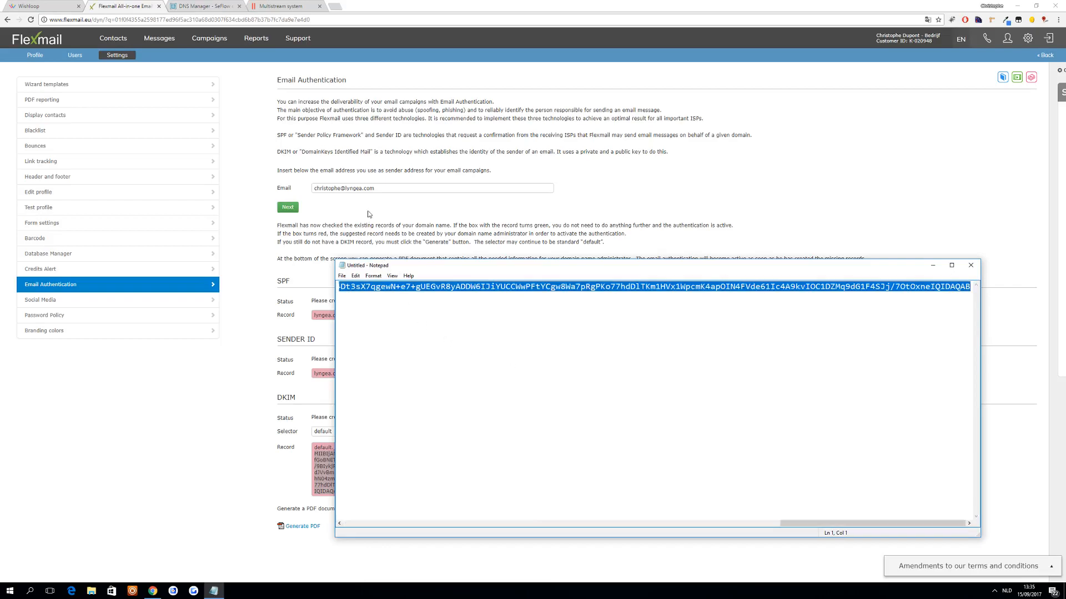
left_click(399, 340)
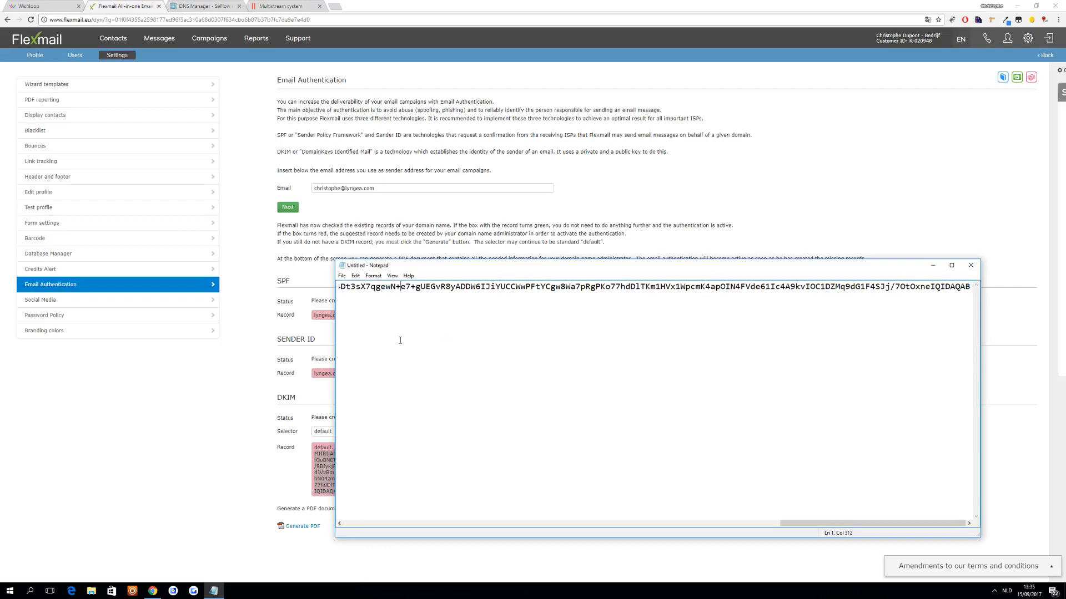
key("ctrl+a")
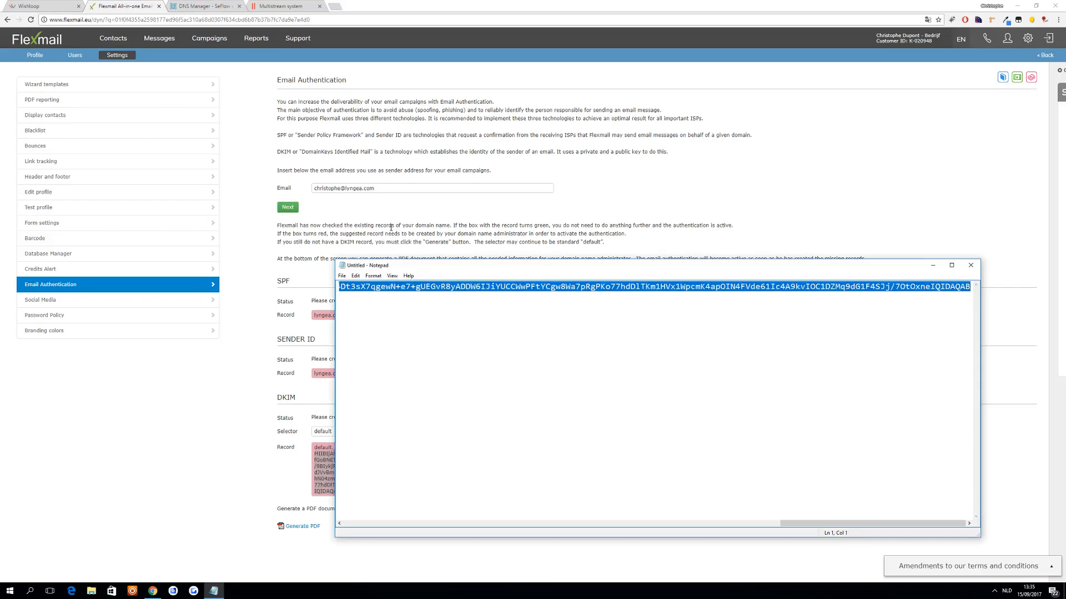
left_click(214, 6)
scroll(722, 167, "up", 3)
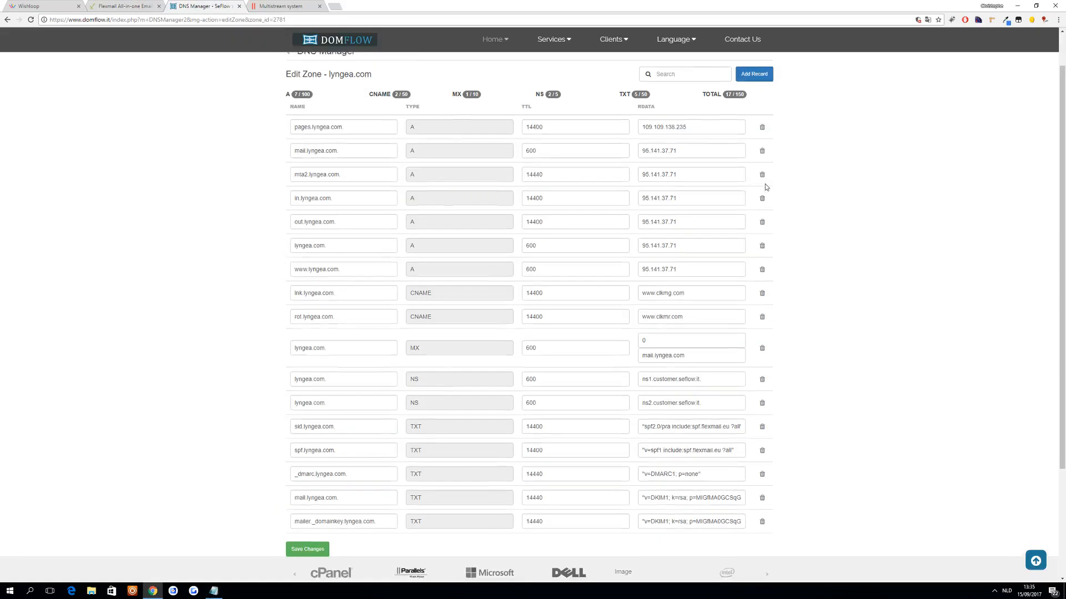
- Start a new TXT record in the lyngea.com zone and paste the copied single-line DKIM value as its RDATA
left_click(761, 168)
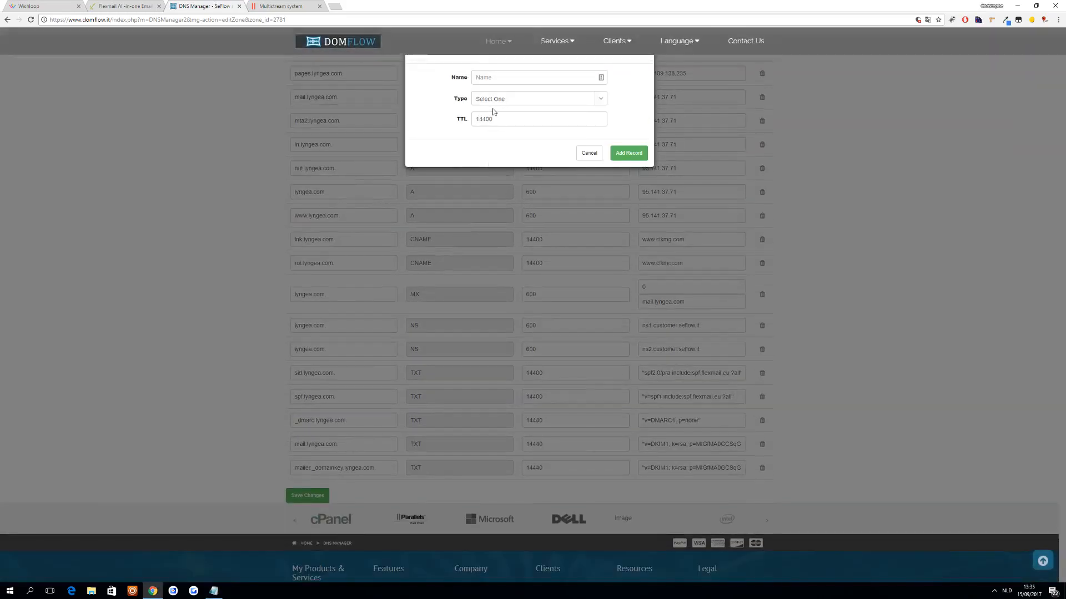
left_click(588, 99)
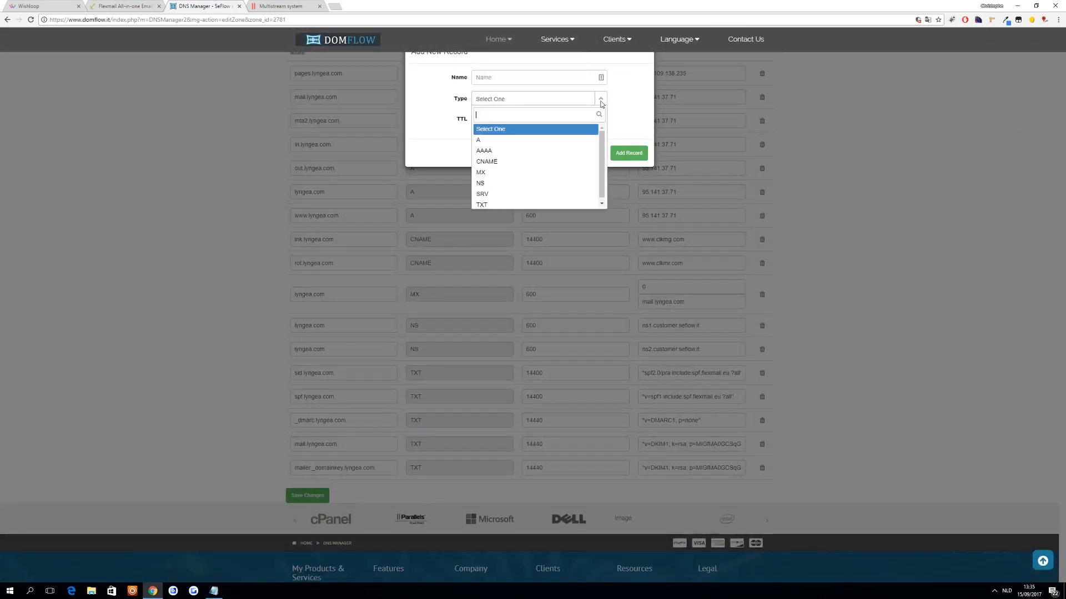
left_click(512, 202)
left_click(512, 140)
key("ctrl+v")
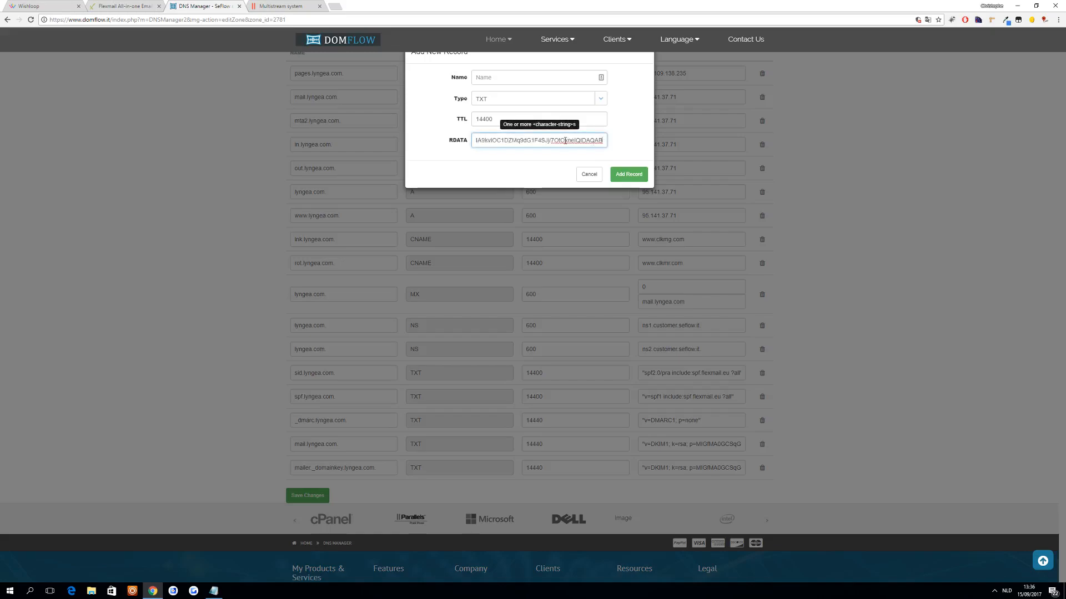
- Name the TXT record default._domainkey.lyngea.com, copied from Flexmail's DKIM record, then add it and save the zone changes
left_click(125, 6)
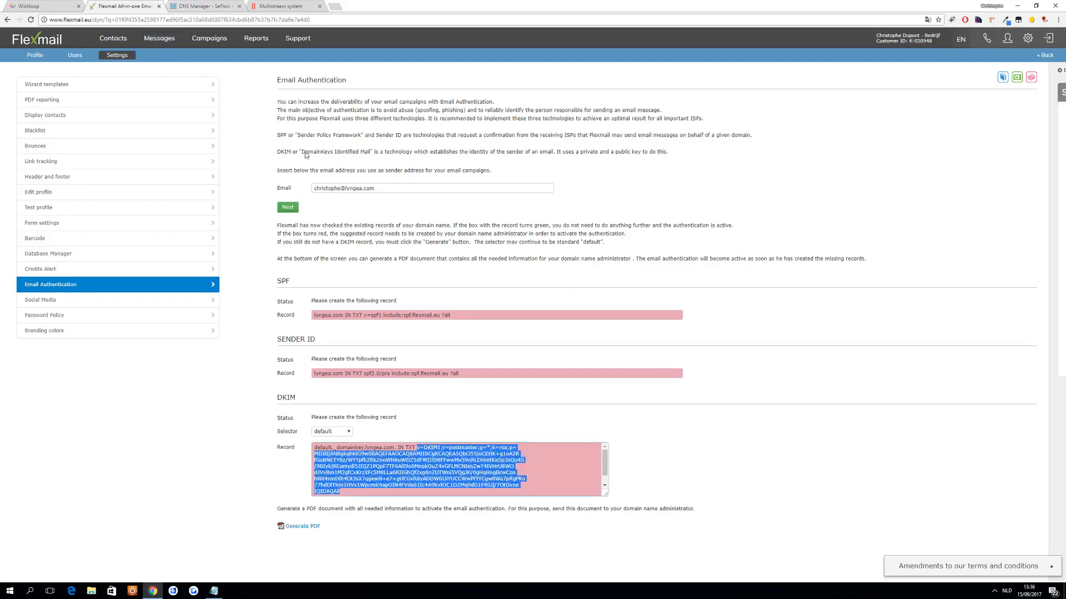
left_click_drag(394, 449, 305, 451)
key("ctrl+c")
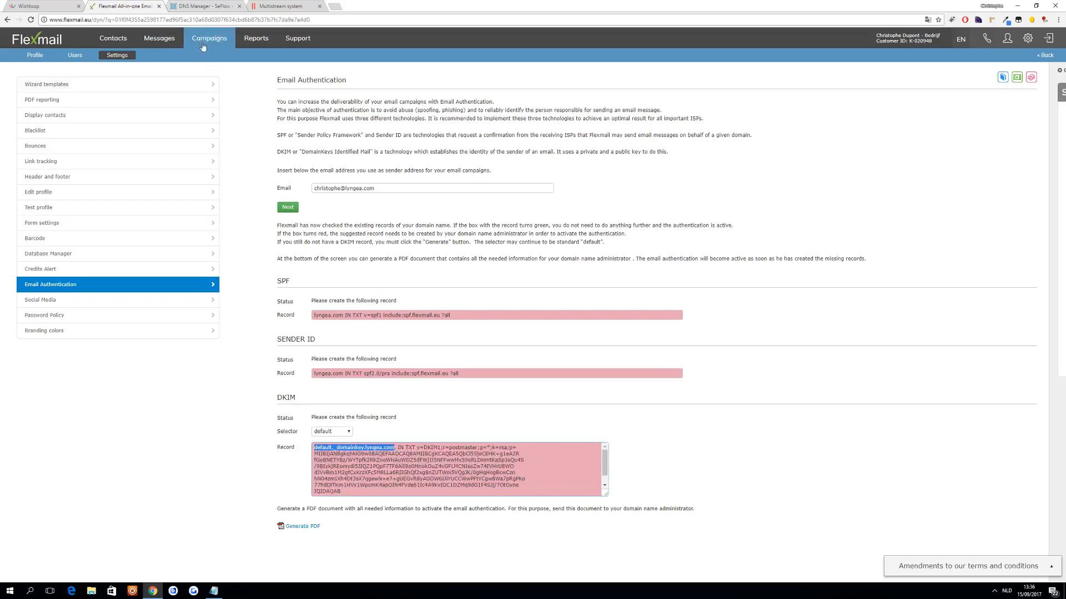
left_click(221, 5)
left_click(525, 78)
key("ctrl+v")
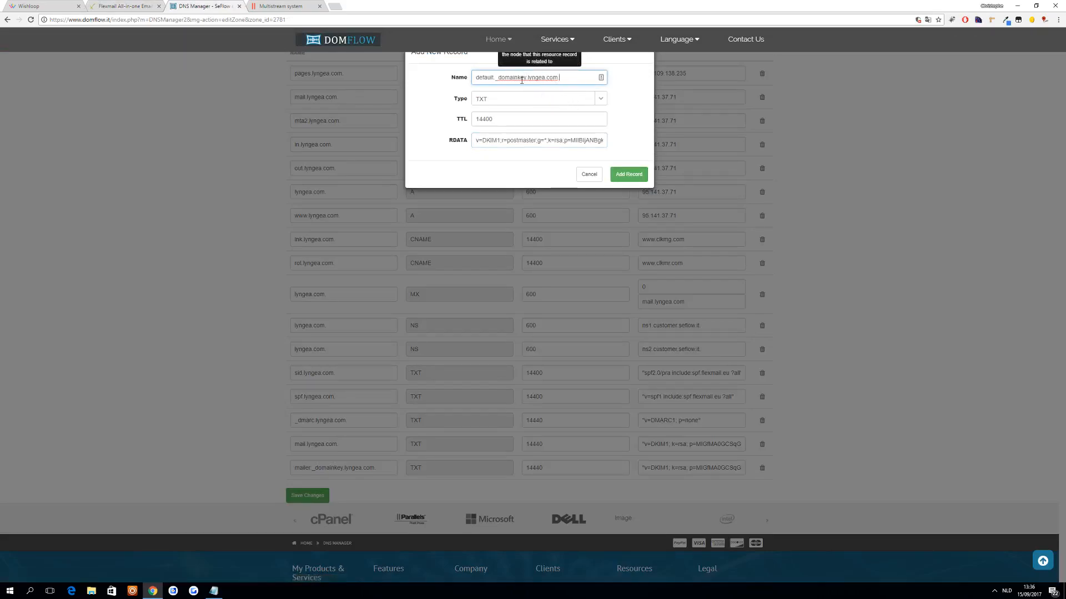
left_click(627, 176)
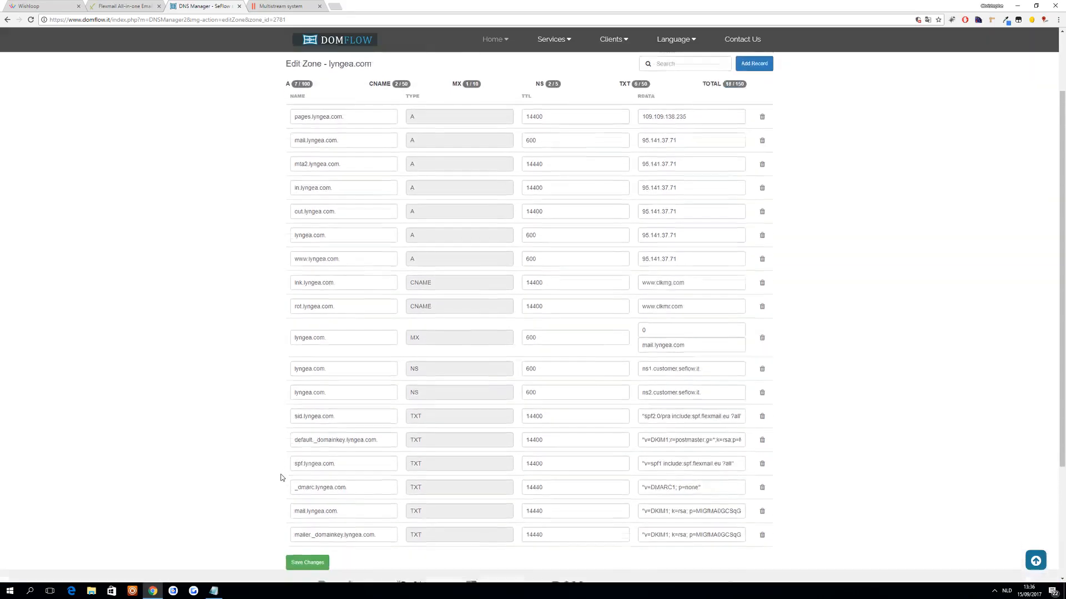
scroll(300, 434, "down", 3)
left_click(307, 429)
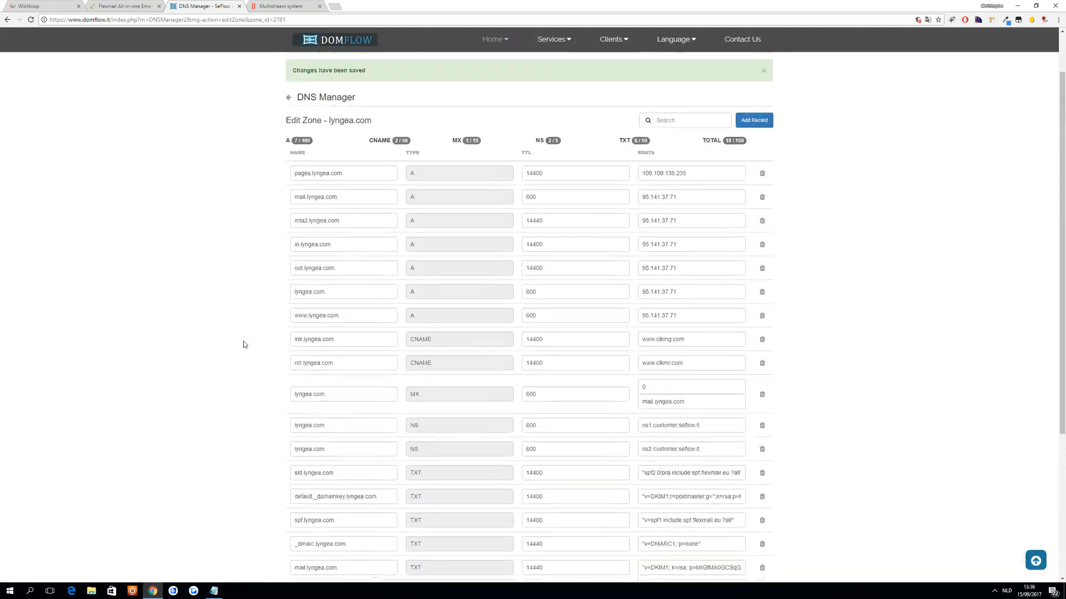
- Recheck the sender address's email authentication in Flexmail and compare it with the records in the DNS zone
left_click(156, 10)
left_click(391, 248)
left_click(289, 208)
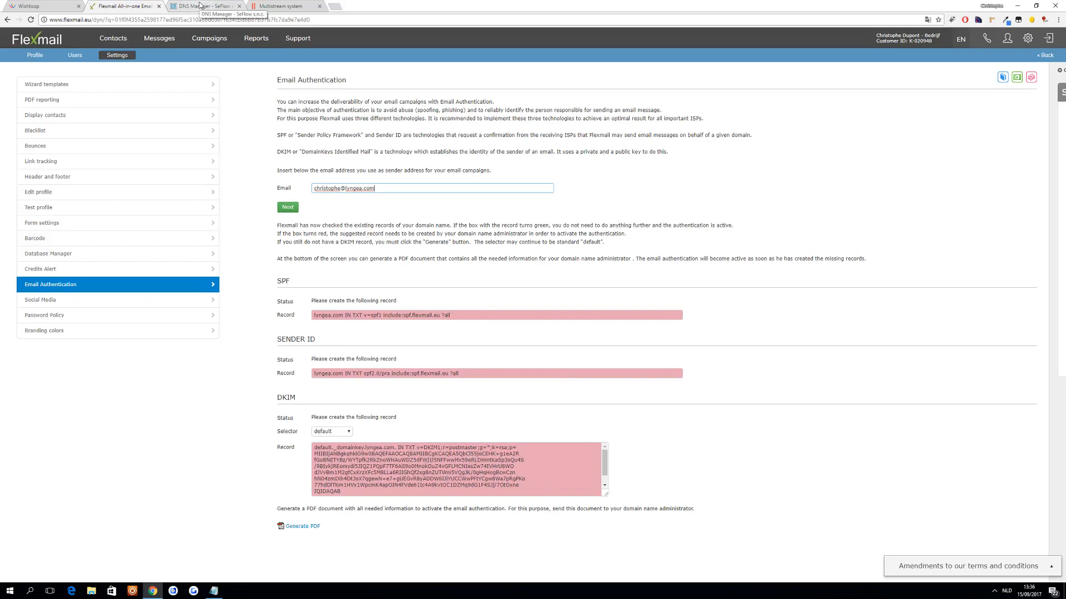
left_click(201, 6)
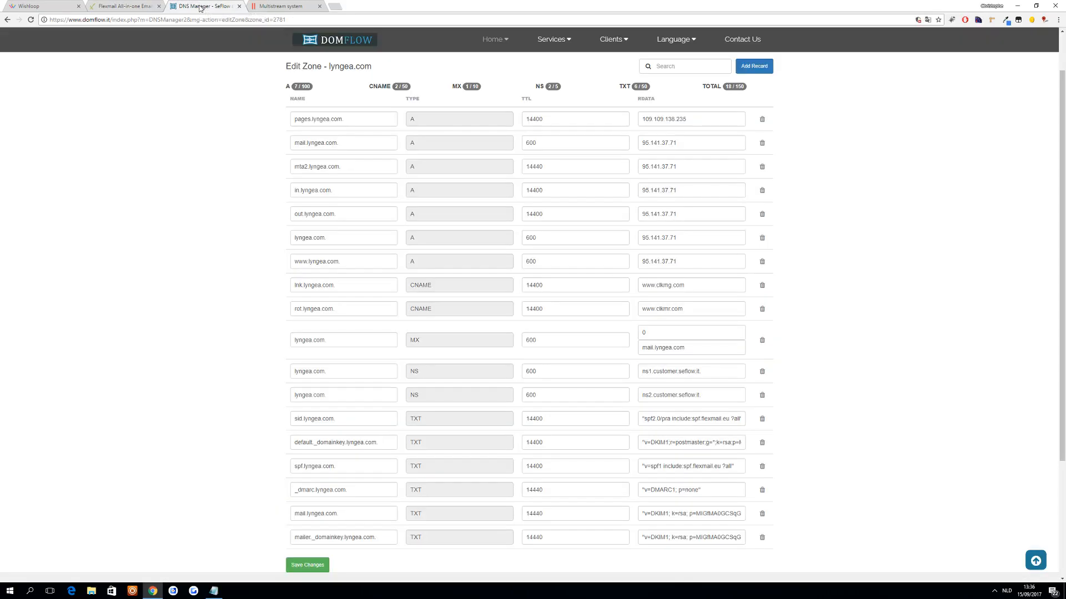
left_click(132, 4)
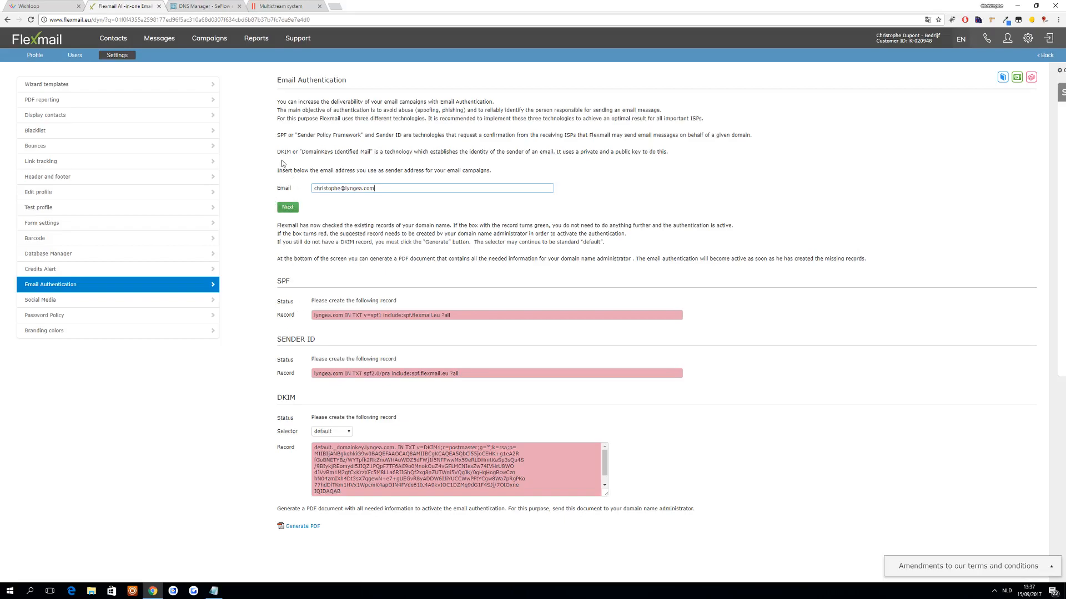
- Enable automatic link tracking in the Flexmail settings and save
left_click(162, 165)
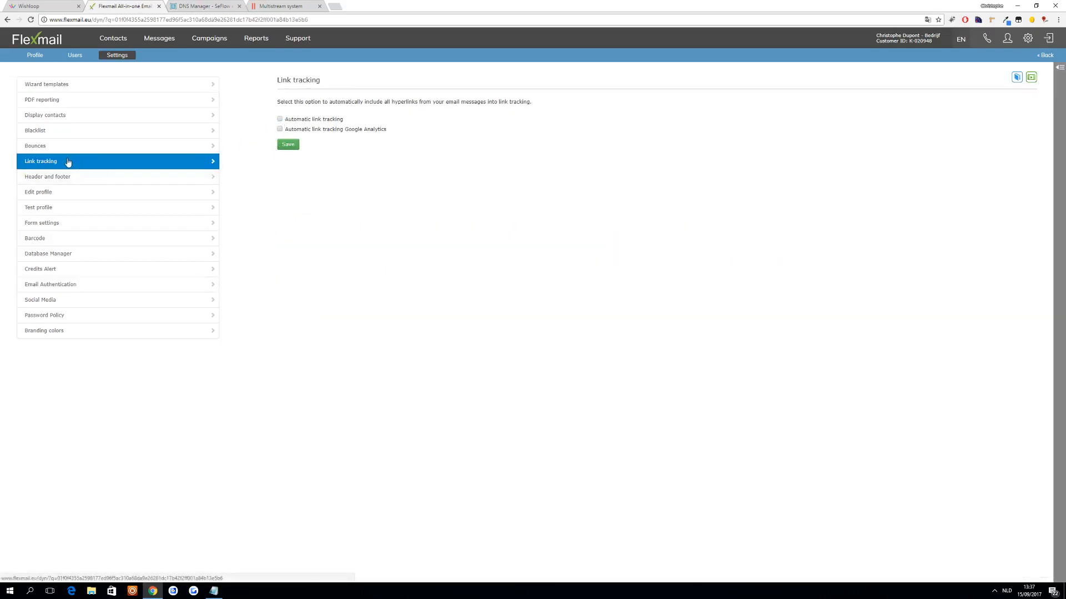
left_click(279, 119)
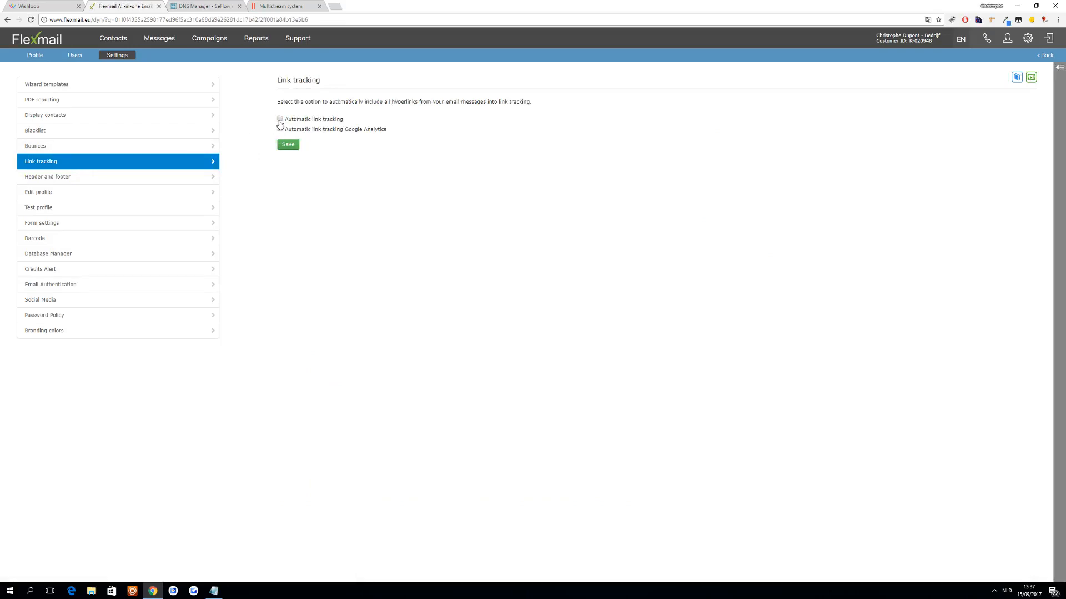
left_click(295, 148)
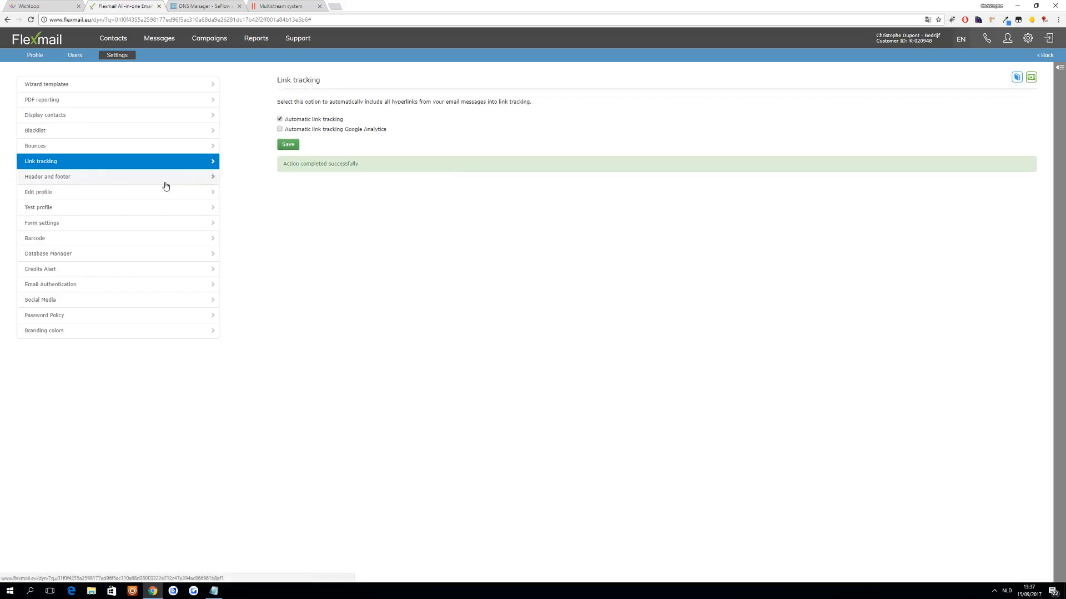
- Open the Flexmail profile, then switch to the Multistream system's Flexmail API info form and place its tab beside Flexmail's
left_click(34, 58)
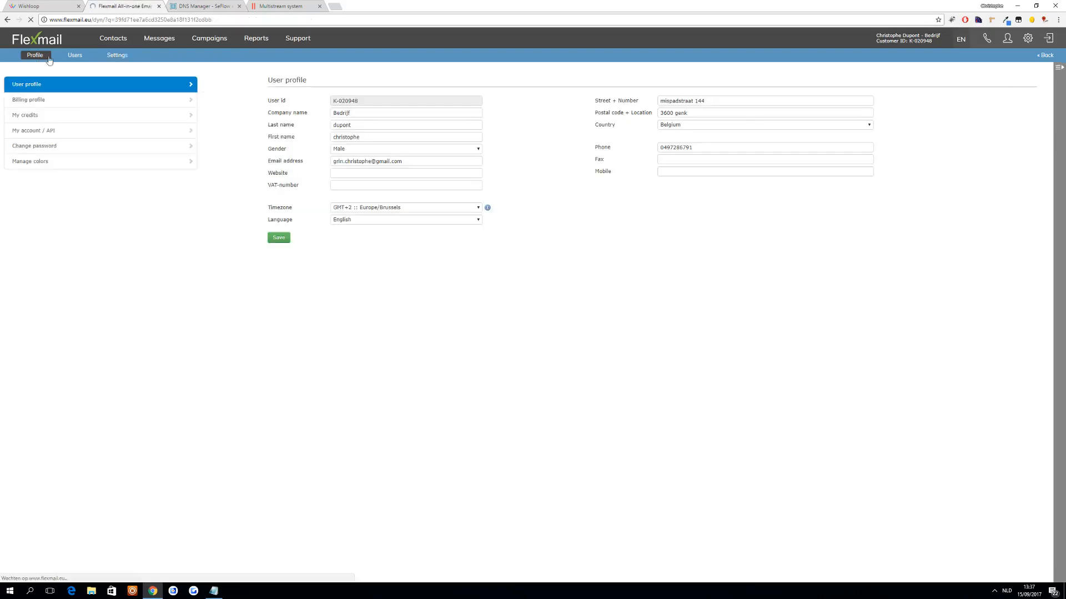
left_click(250, 6)
left_click_drag(250, 6, 203, 7)
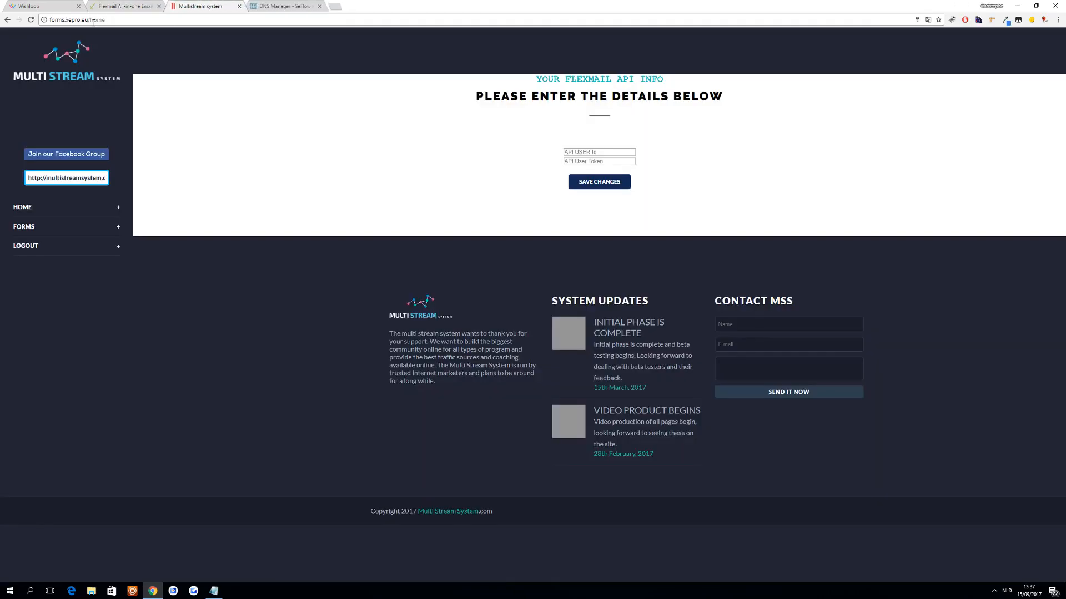
left_click(123, 20)
left_click(598, 151)
- Copy the API User ID from the Flexmail account's API details into the Multistream system's API info form
left_click(117, 6)
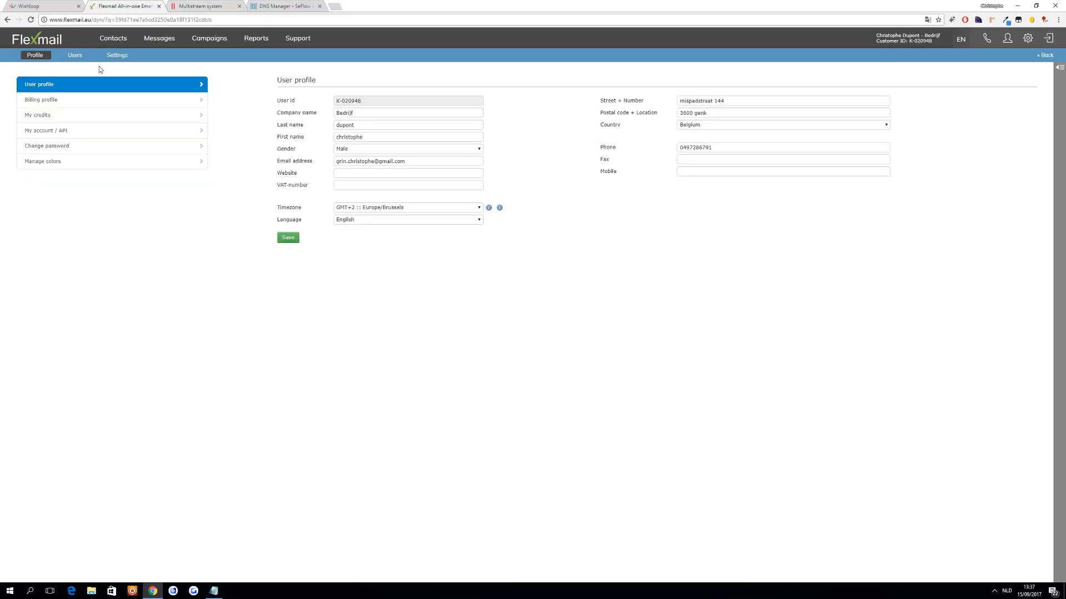
left_click(49, 134)
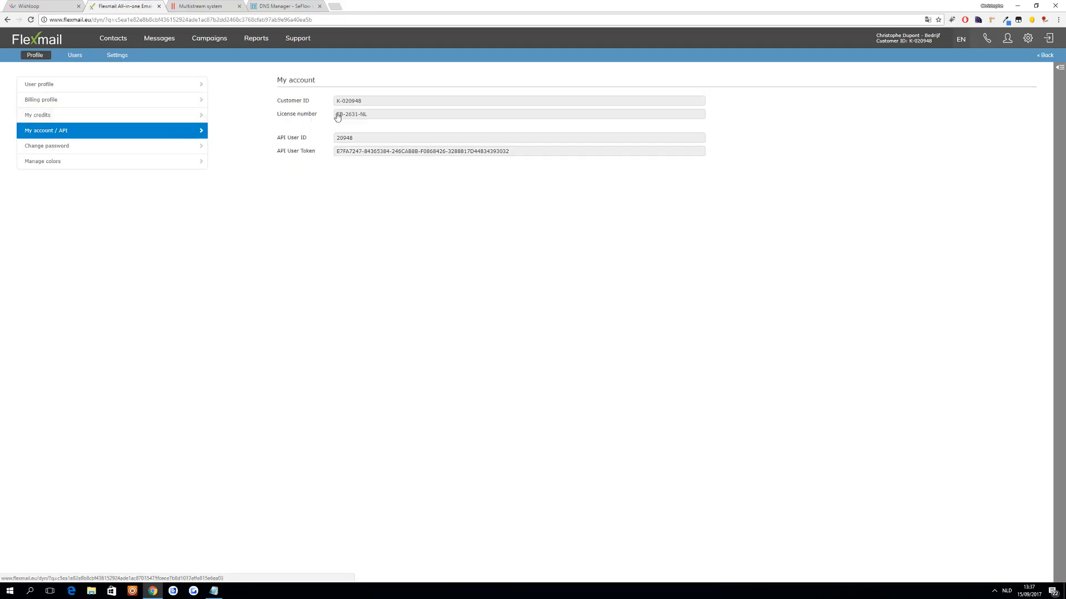
double_click(352, 139)
key("ctrl+c")
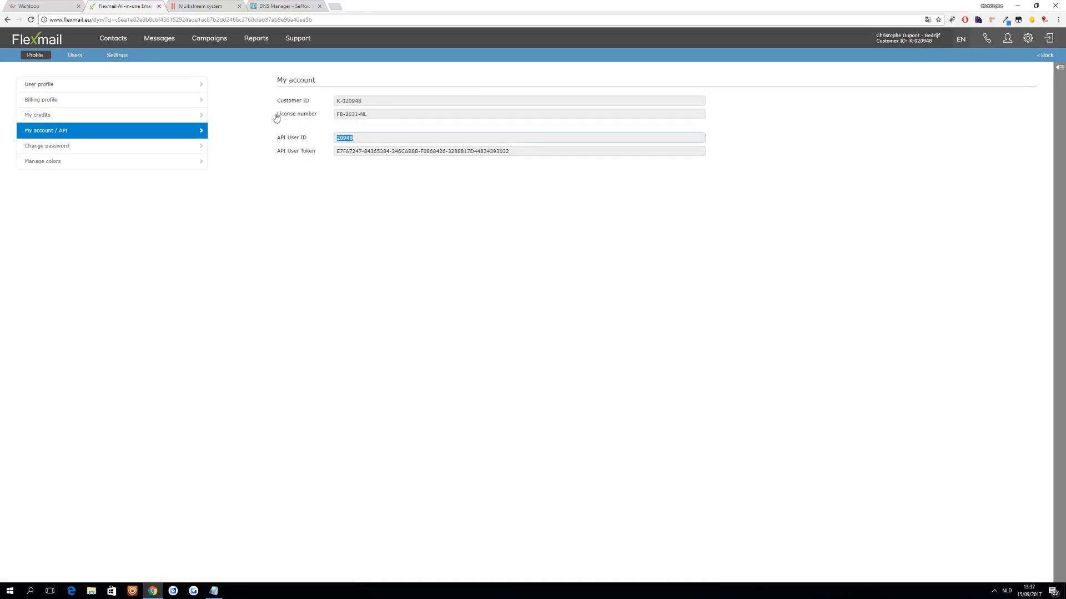
left_click(192, 5)
key("ctrl+v")
- Copy the API User Token from Flexmail into the Multistream system's API info form and save the changes
left_click(132, 4)
triple_click(373, 154)
left_click(224, 3)
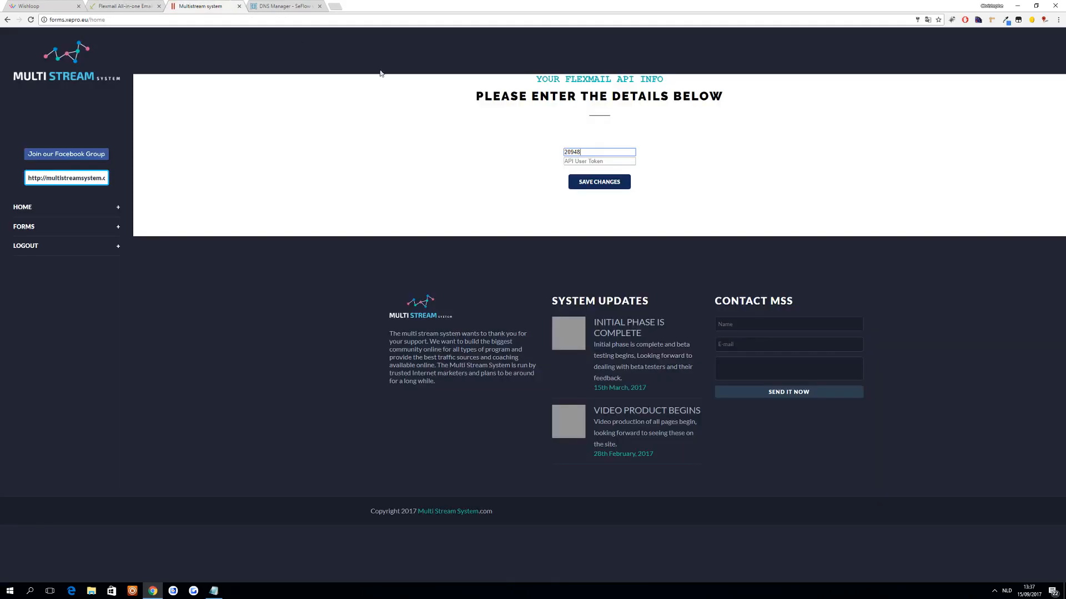
left_click(589, 161)
key("ctrl+v")
left_click(598, 182)
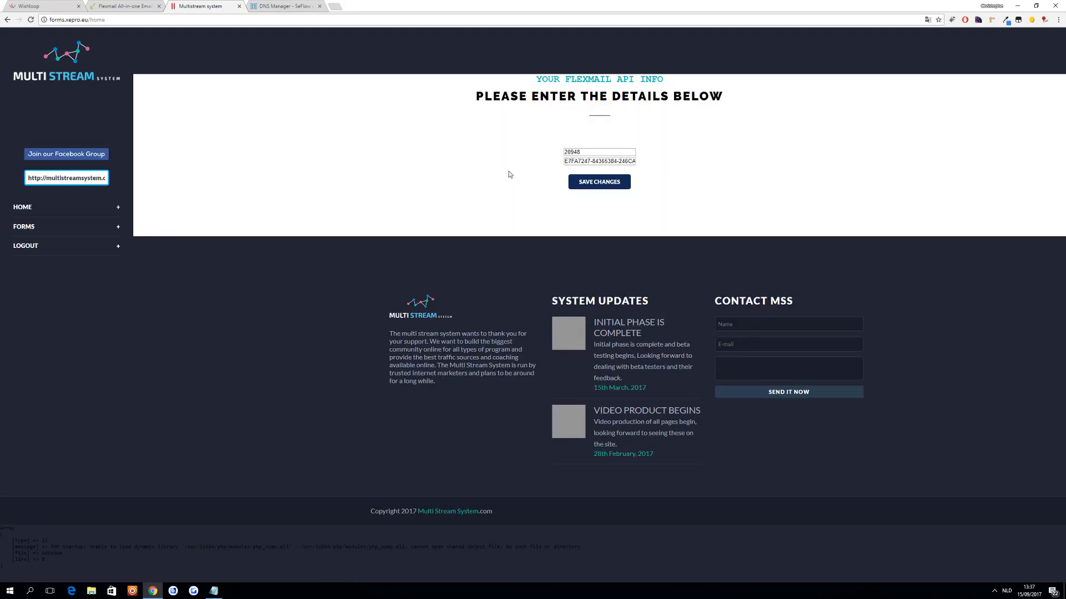
left_click(34, 228)
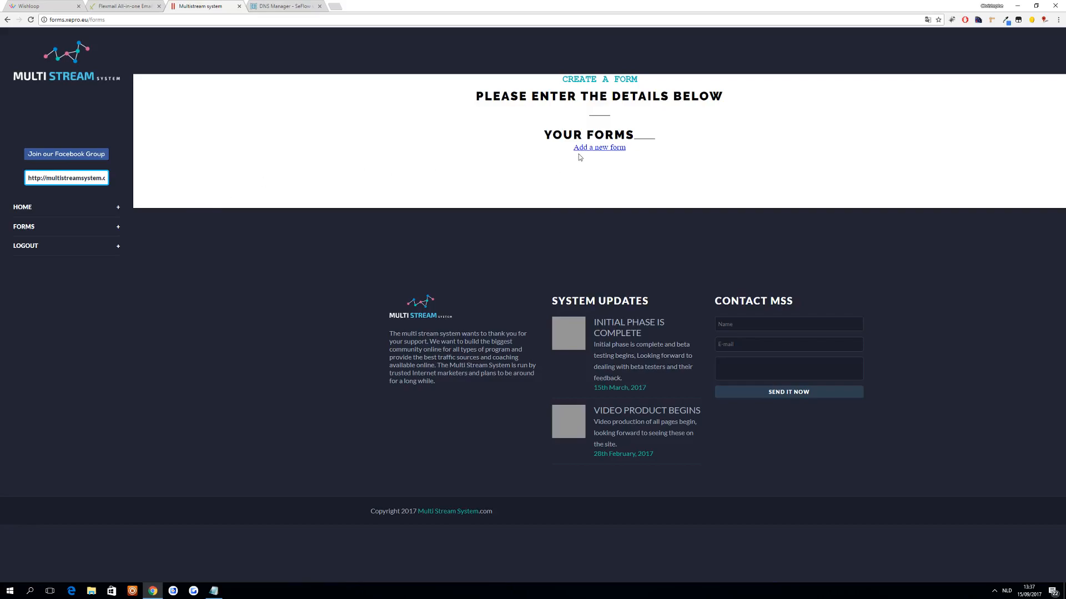
left_click(587, 148)
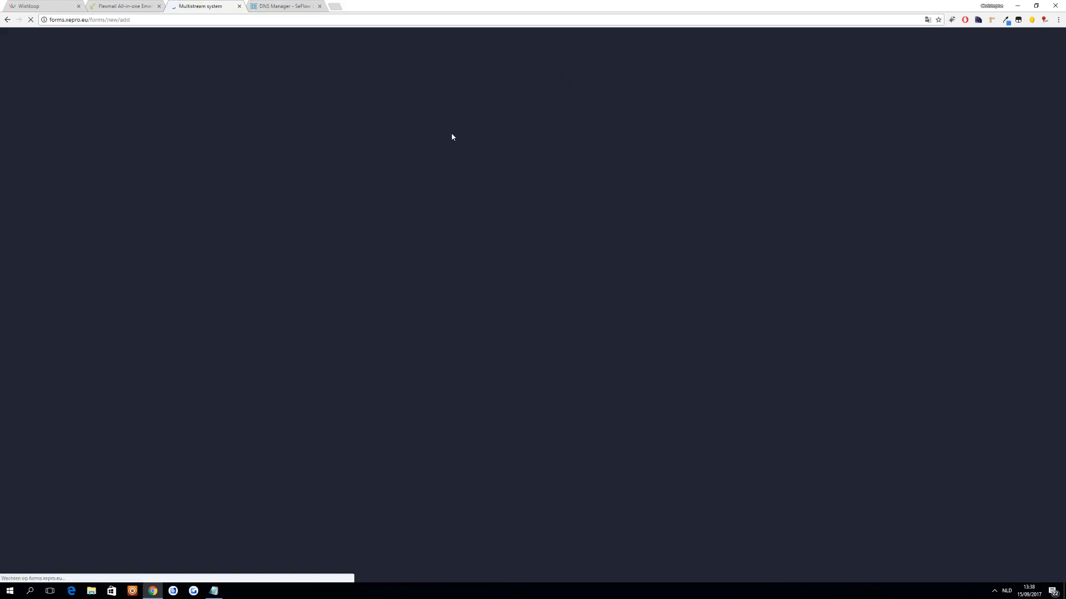
left_click(596, 132)
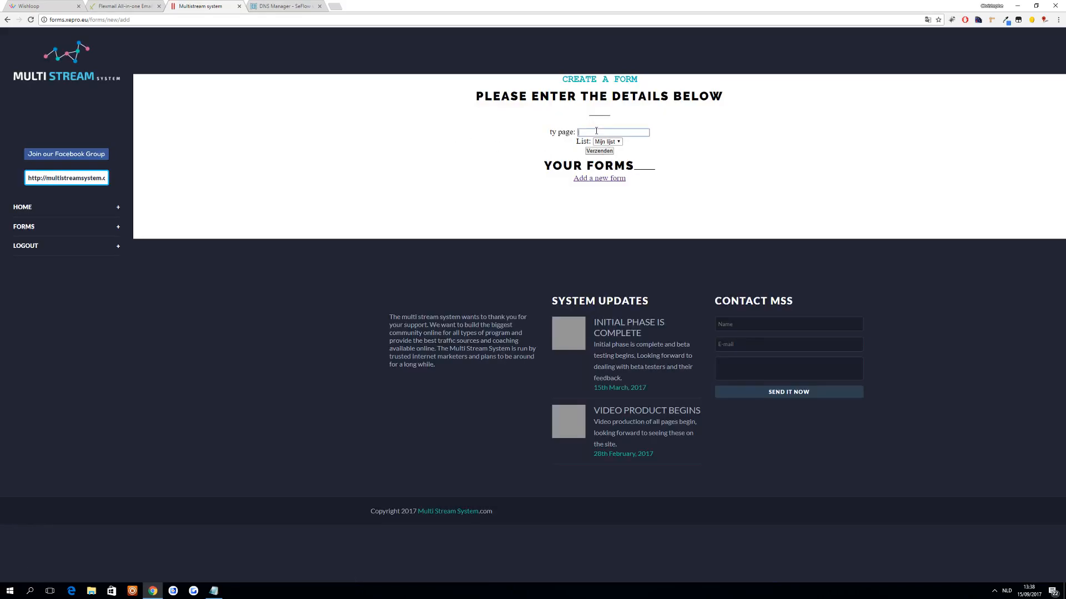
type("http://")
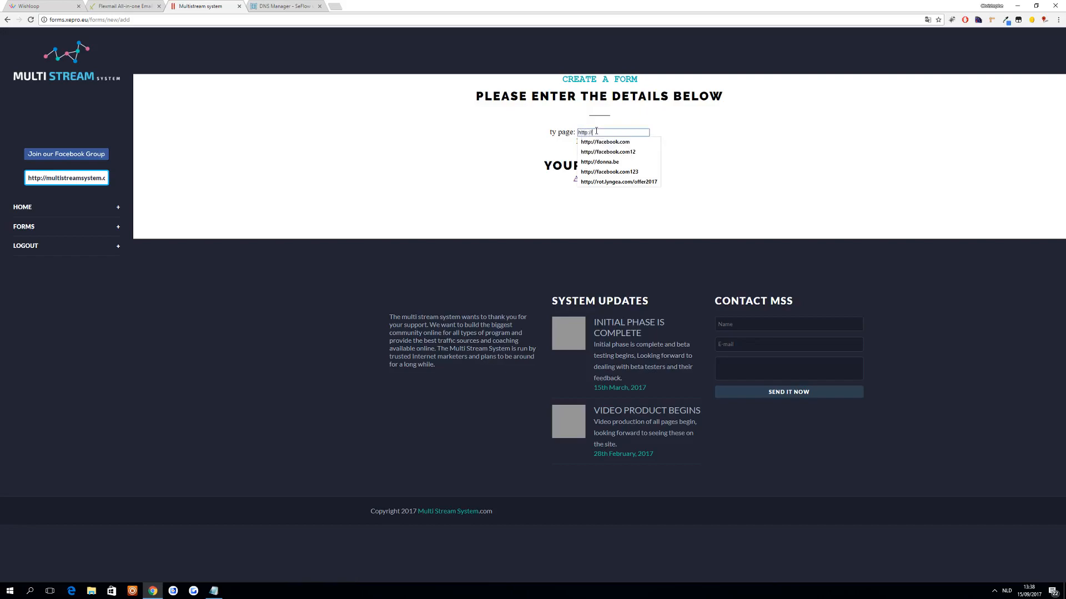
type("google.be")
- Choose Mijn lijst as the form's list and submit the form
left_click(617, 143)
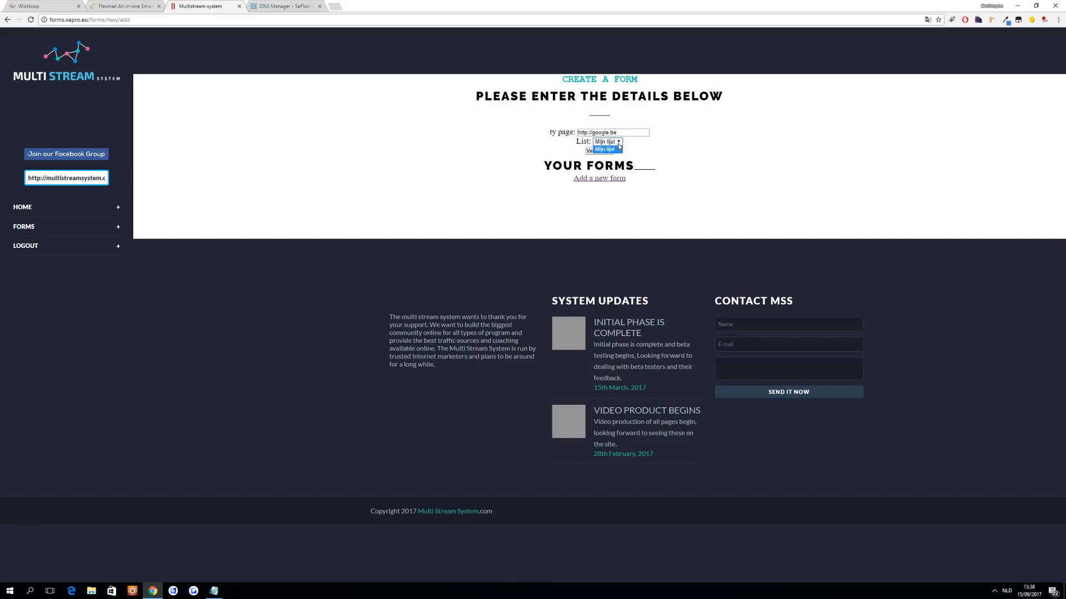
left_click(619, 146)
left_click(618, 142)
left_click(615, 150)
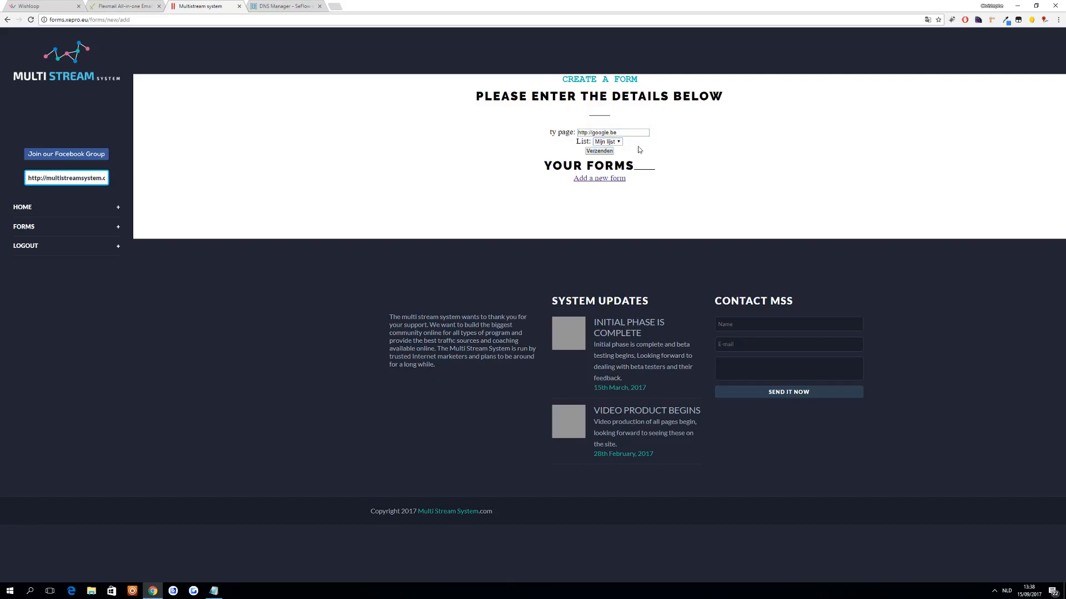
left_click(602, 153)
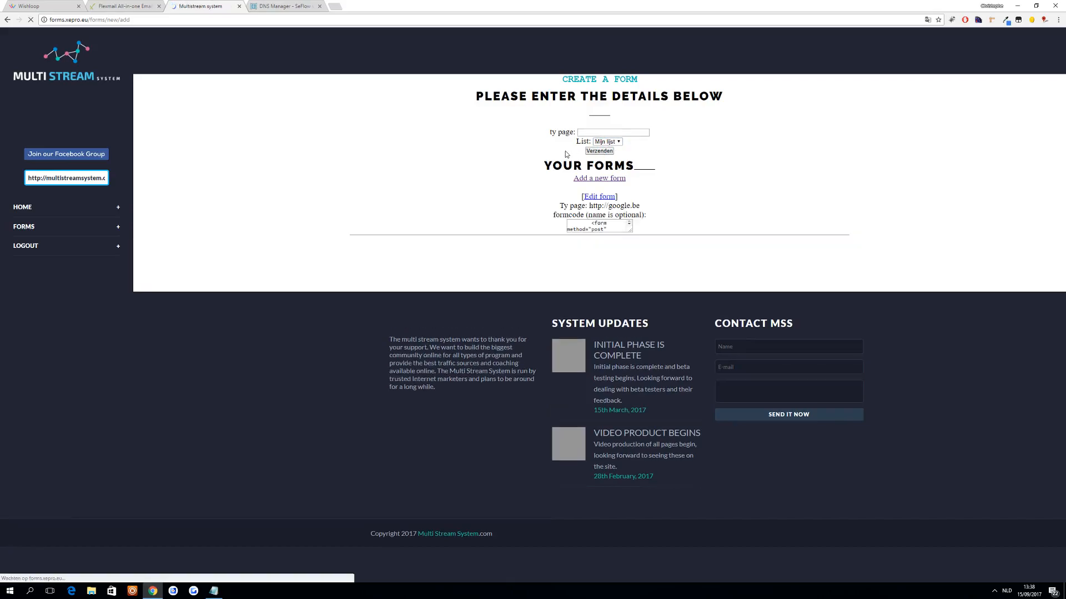
- Enlarge and copy the new form's code, then switch to Wishloop and start a new HTML-Code integration
left_click_drag(631, 230, 469, 227)
key("ctrl+c")
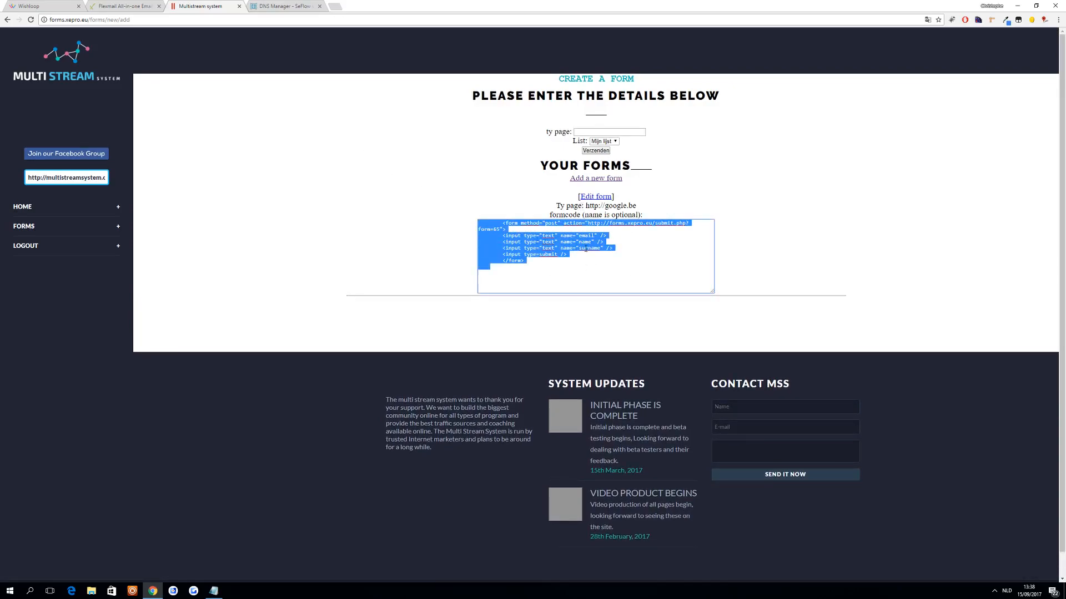
left_click(48, 5)
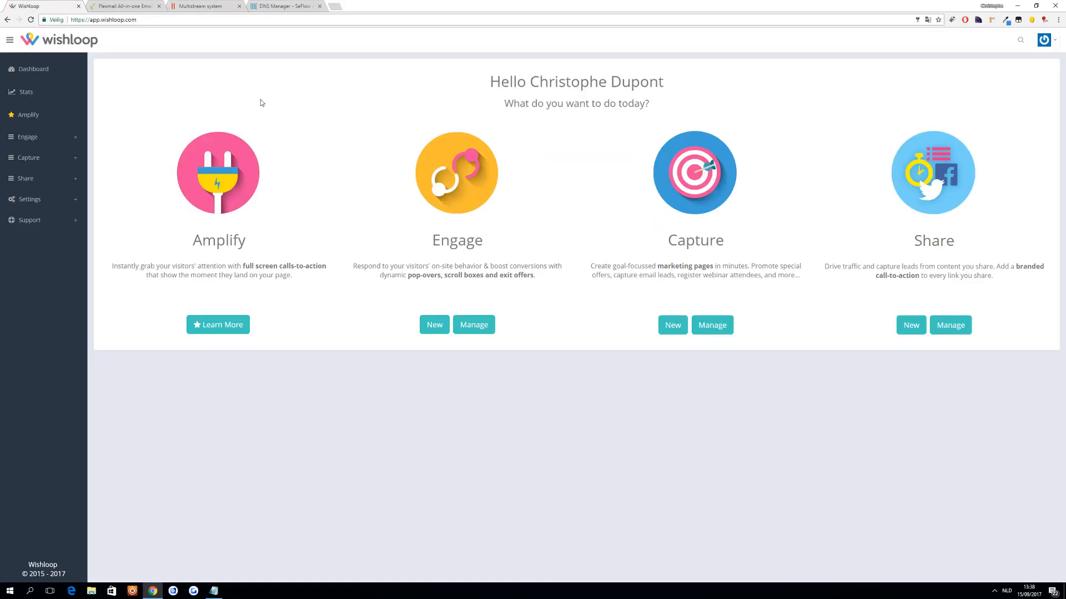
left_click(30, 199)
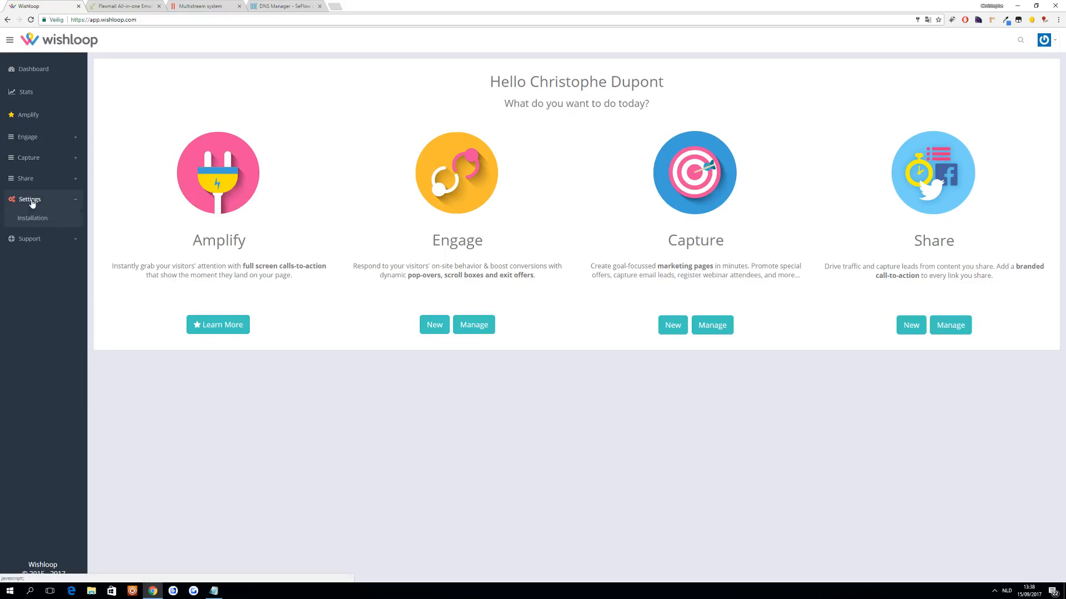
left_click(39, 234)
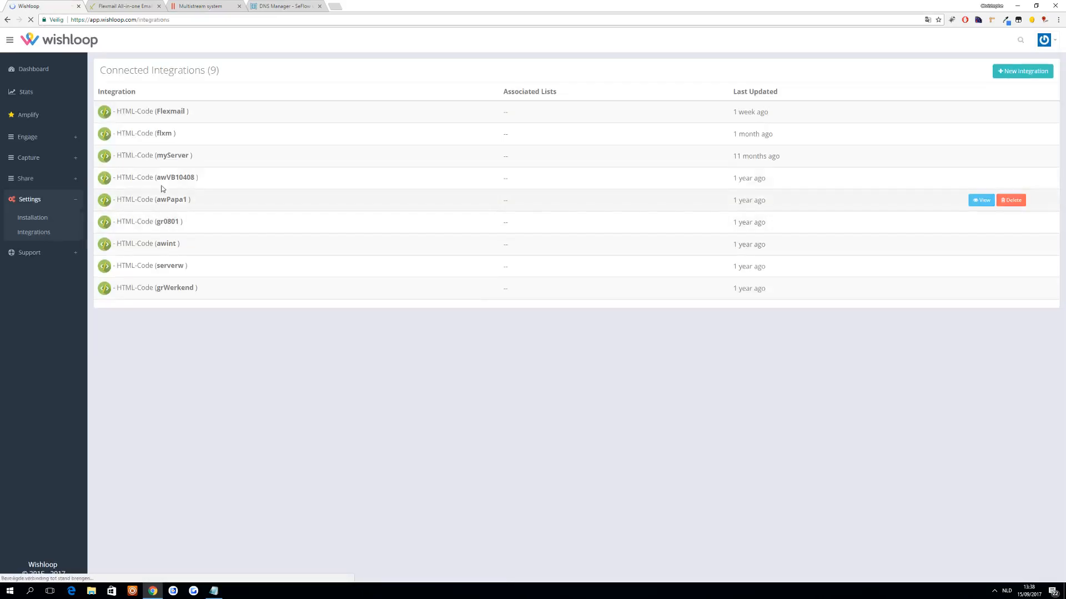
left_click(1027, 72)
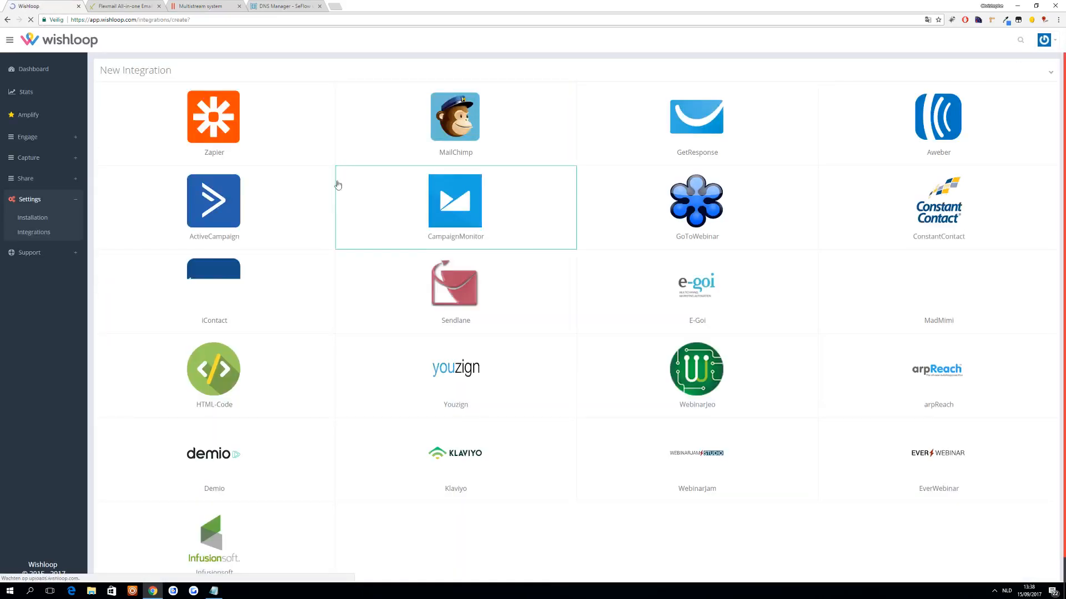
left_click(258, 372)
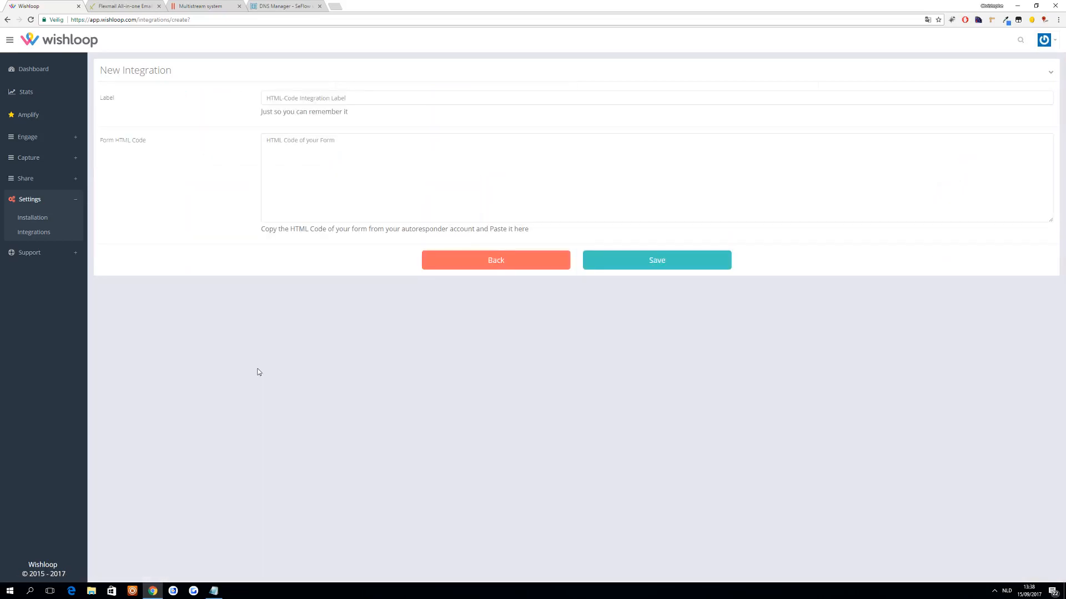
- Label the integration "Flexmail Example" and paste the copied form code as its form HTML code
left_click(280, 95)
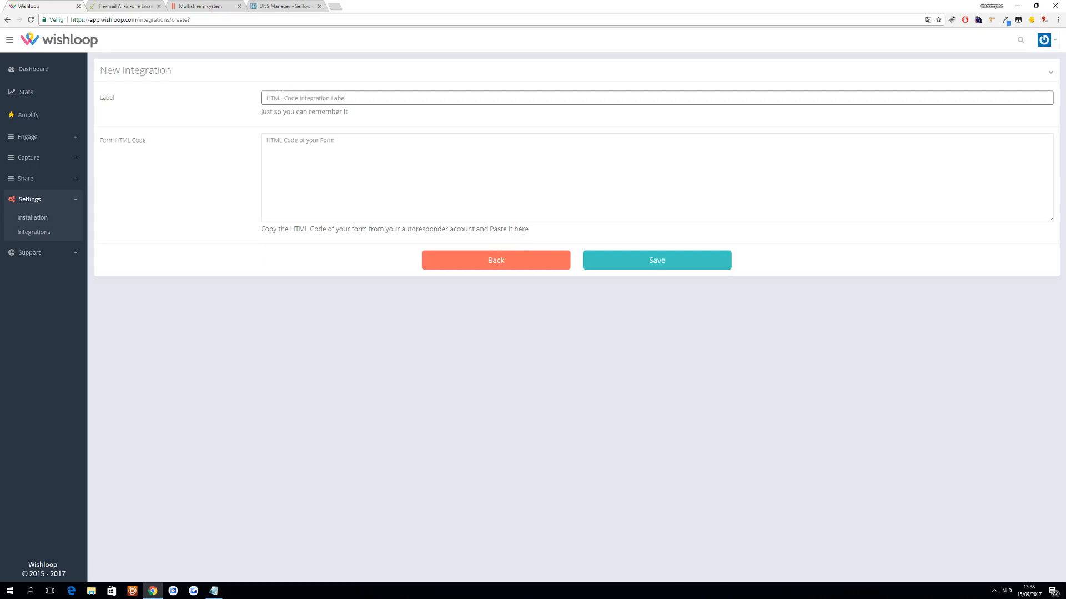
type("Flexmail Example")
key("Tab")
key("ctrl+v")
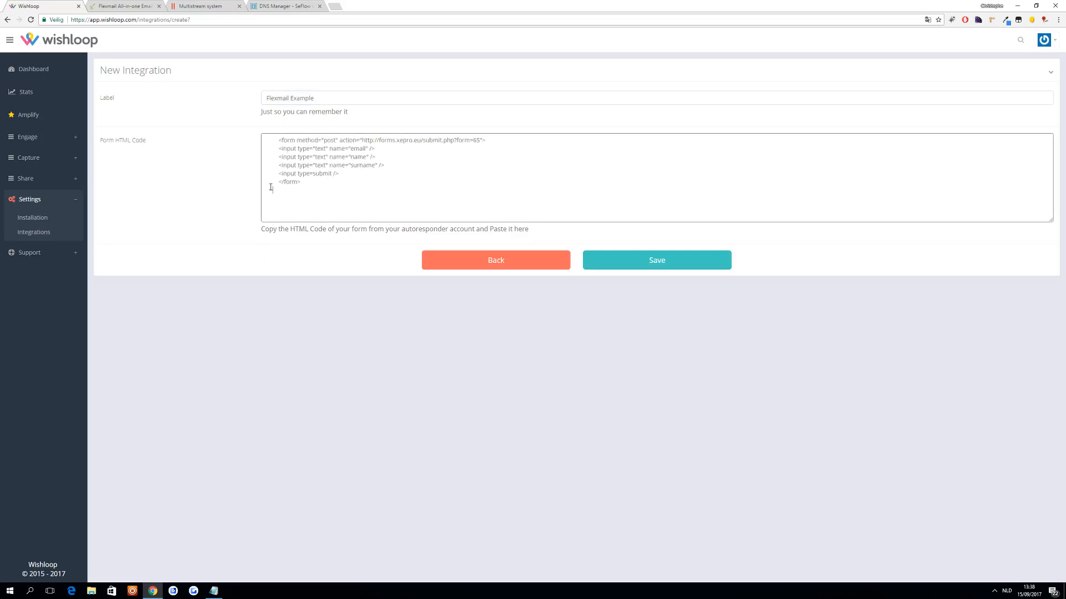
- Remove the name and surname input lines from the pasted form HTML code and save the Flexmail Example integration
left_click_drag(401, 161, 224, 160)
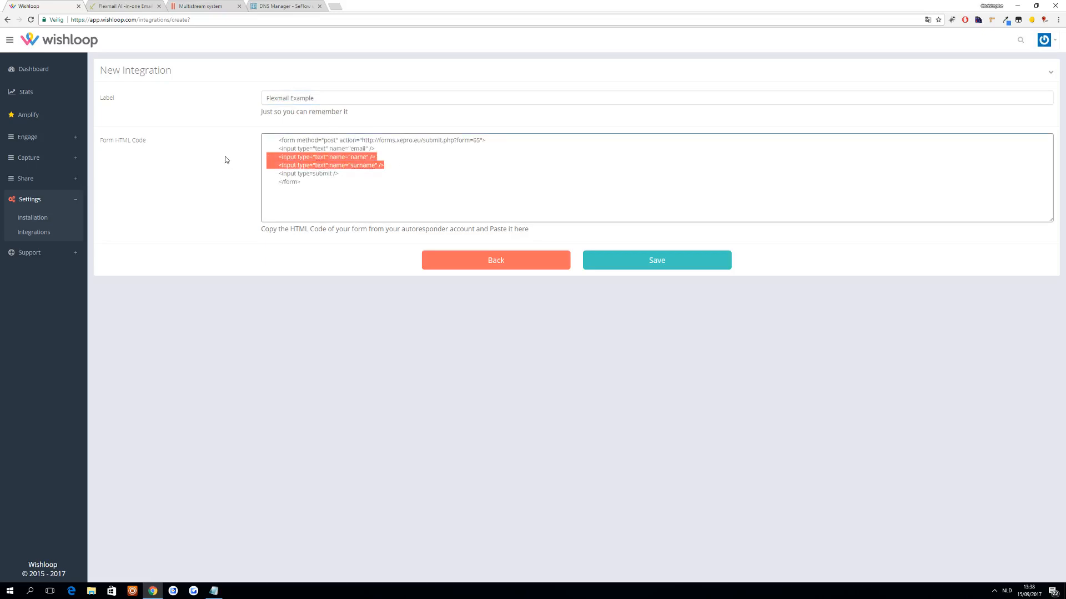
key("BackSpace")
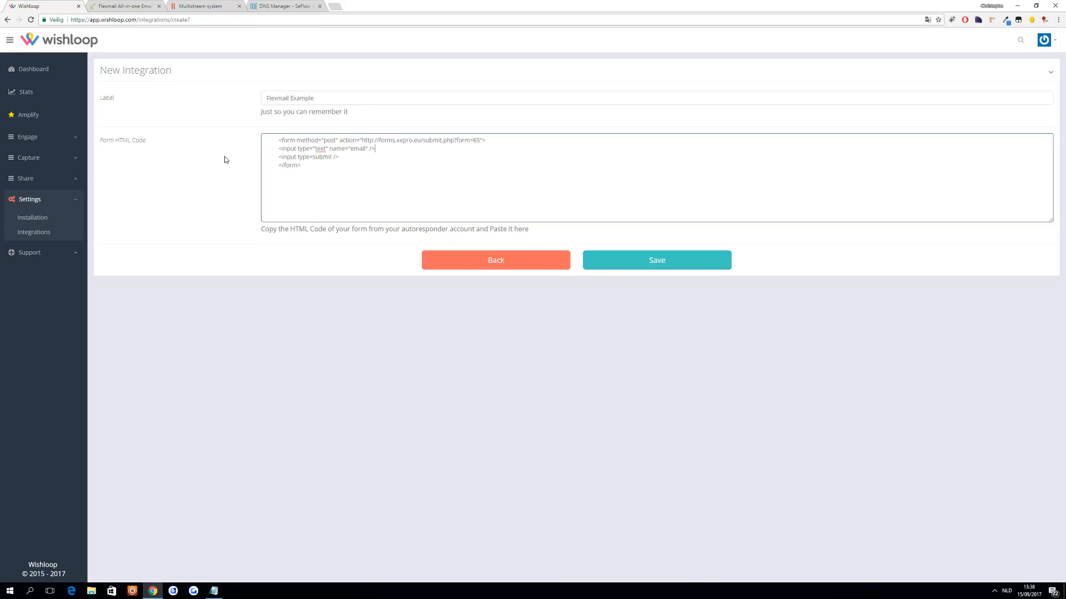
left_click(644, 262)
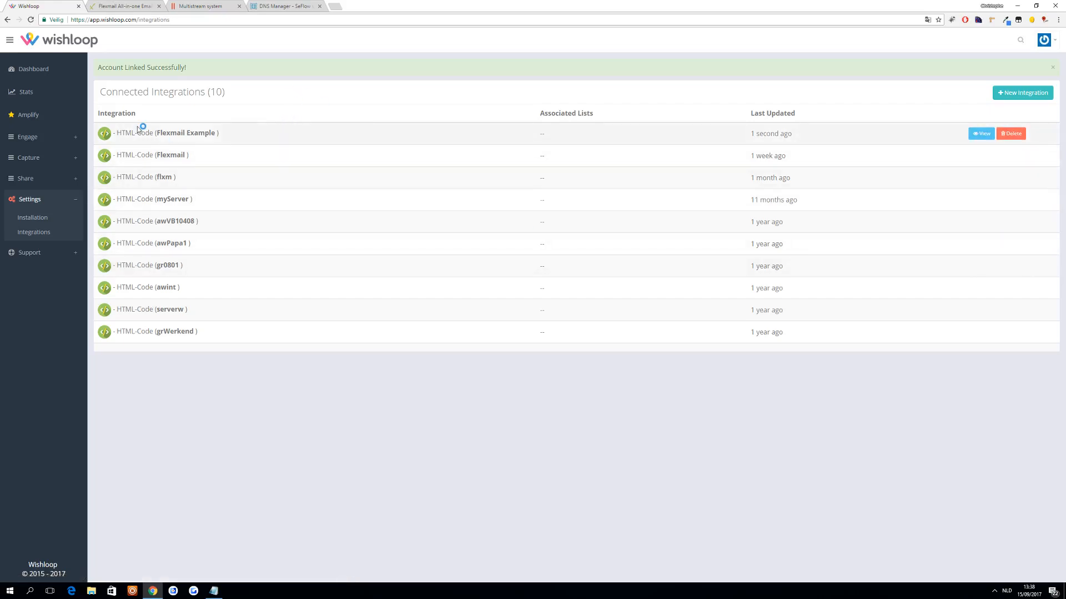
left_click(22, 161)
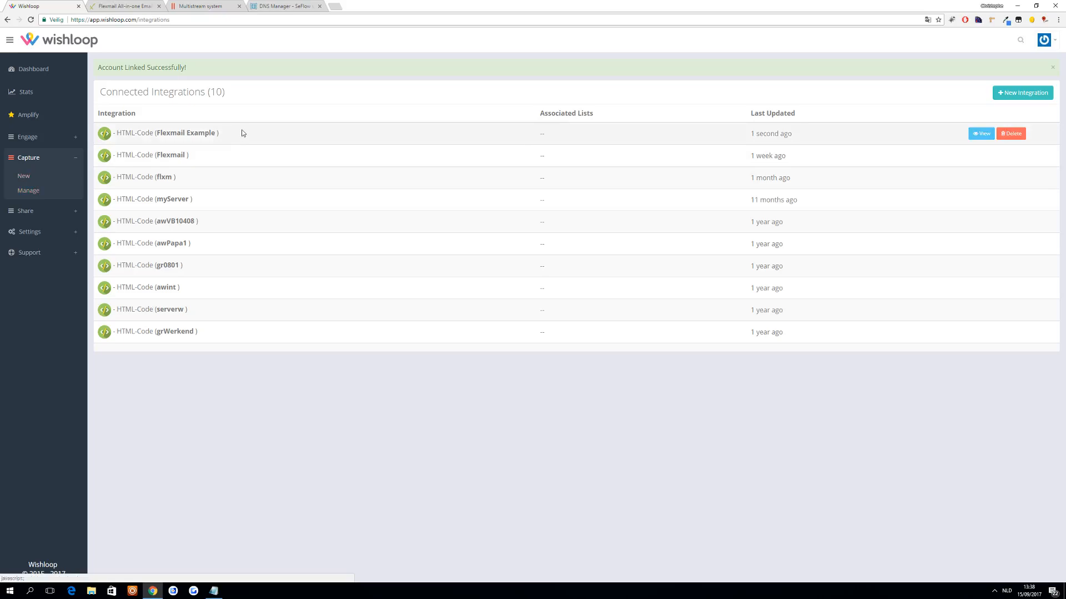
left_click_drag(219, 132, 156, 133)
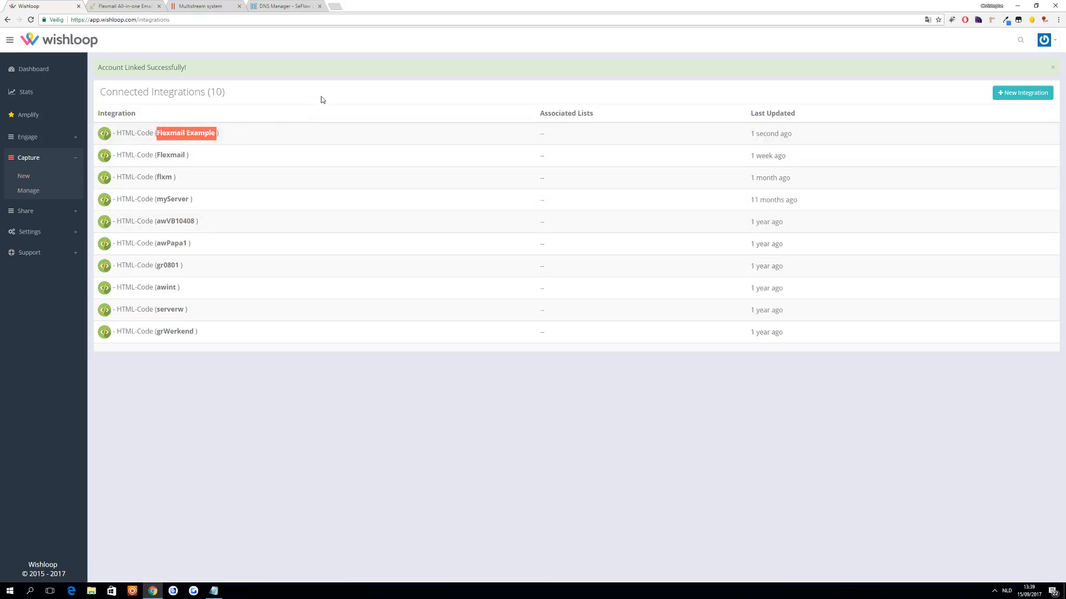
- Switch to Flexmail and open the contacts in the list Mijn lijst
left_click(125, 6)
left_click(131, 38)
left_click(53, 110)
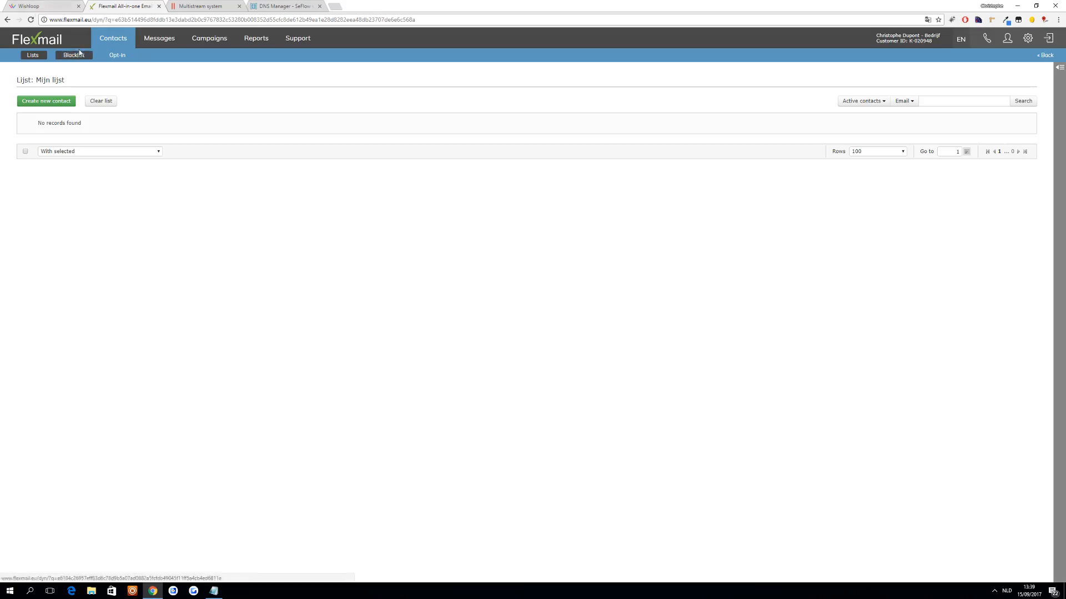
- Return to the Flexmail dashboard and examine the subscription type and its number of contacts
left_click(63, 43)
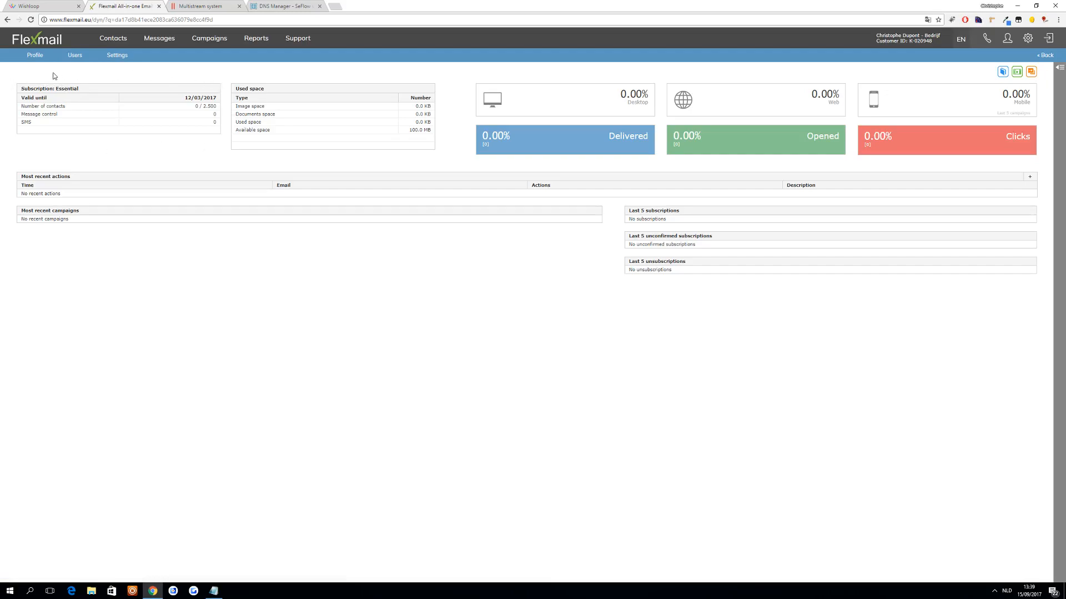
double_click(64, 88)
double_click(74, 89)
left_click(211, 106)
left_click_drag(191, 108, 219, 108)
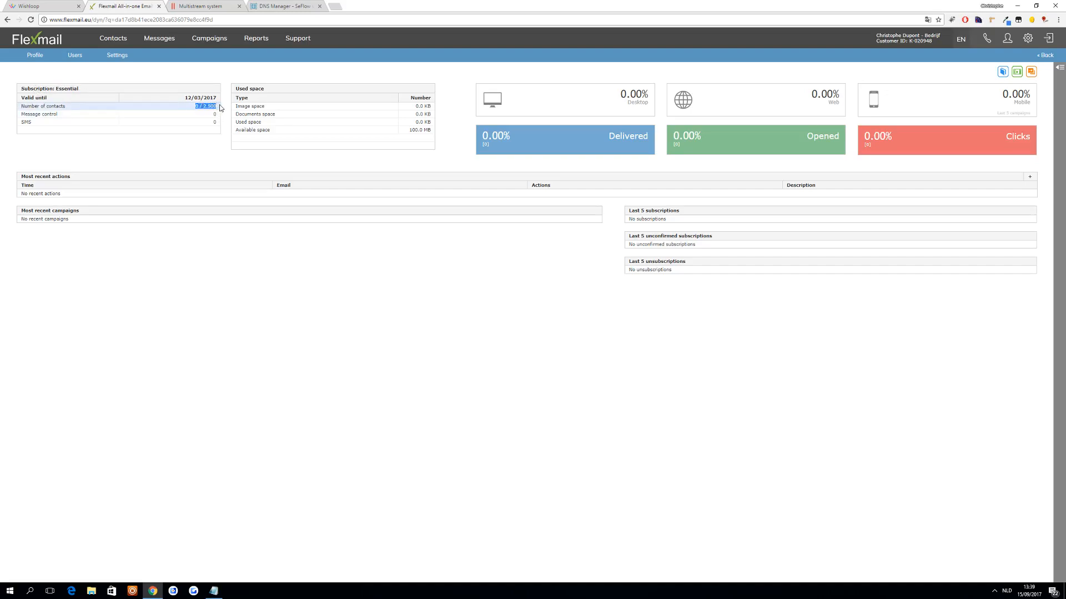
left_click(298, 69)
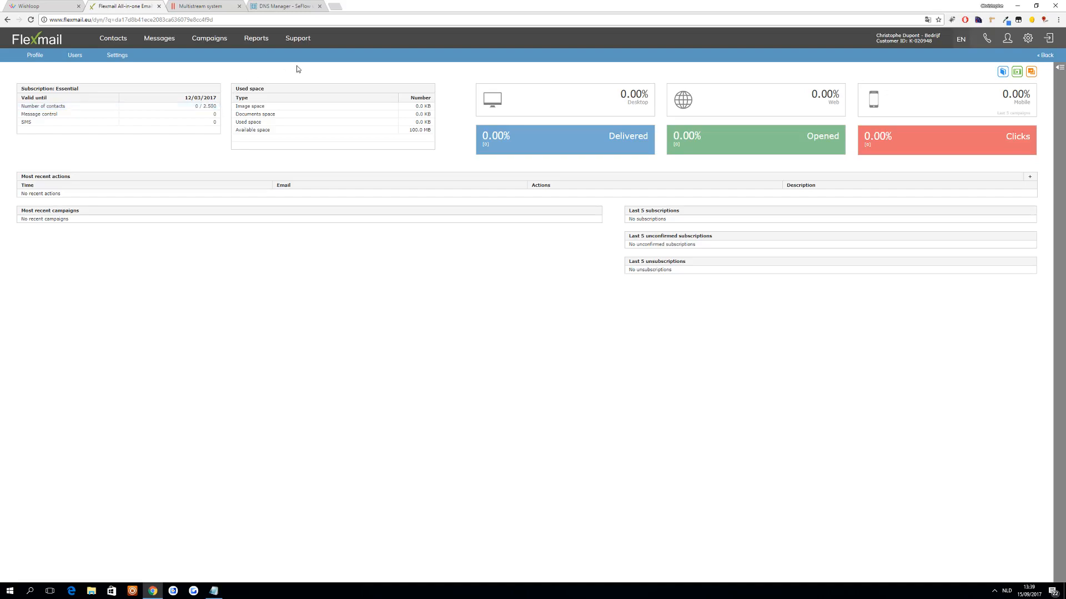
double_click(199, 105)
- Create a new message category named "Workflows" and save it
left_click(166, 44)
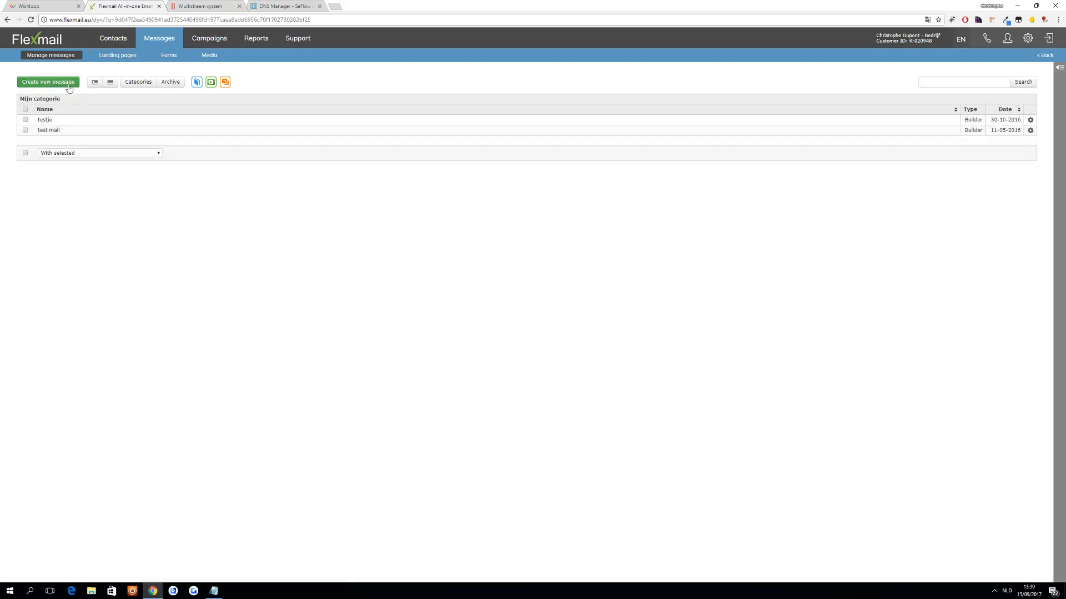
left_click(139, 82)
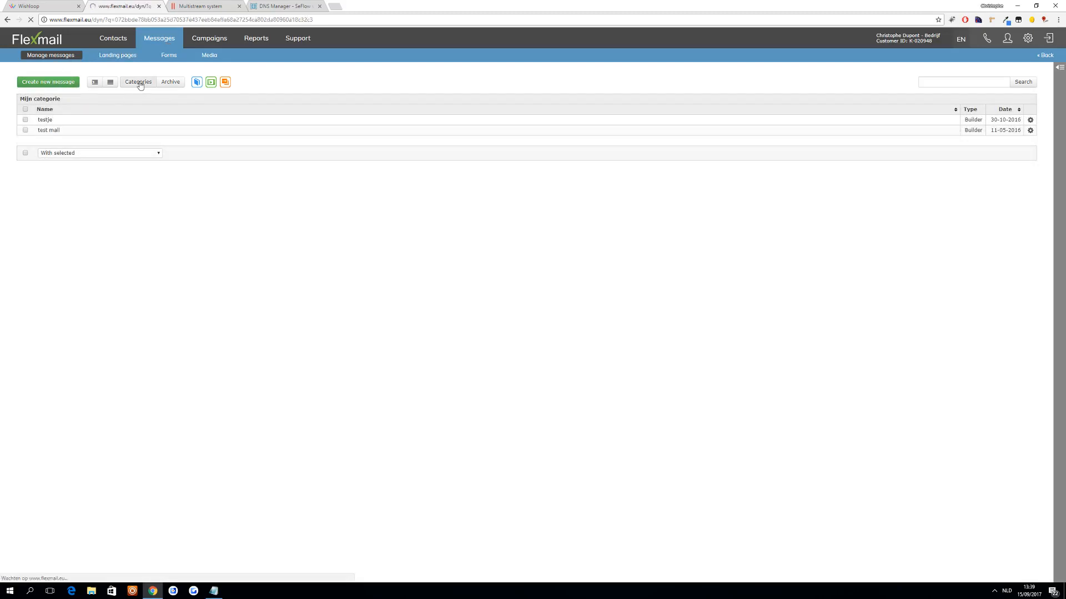
left_click(59, 59)
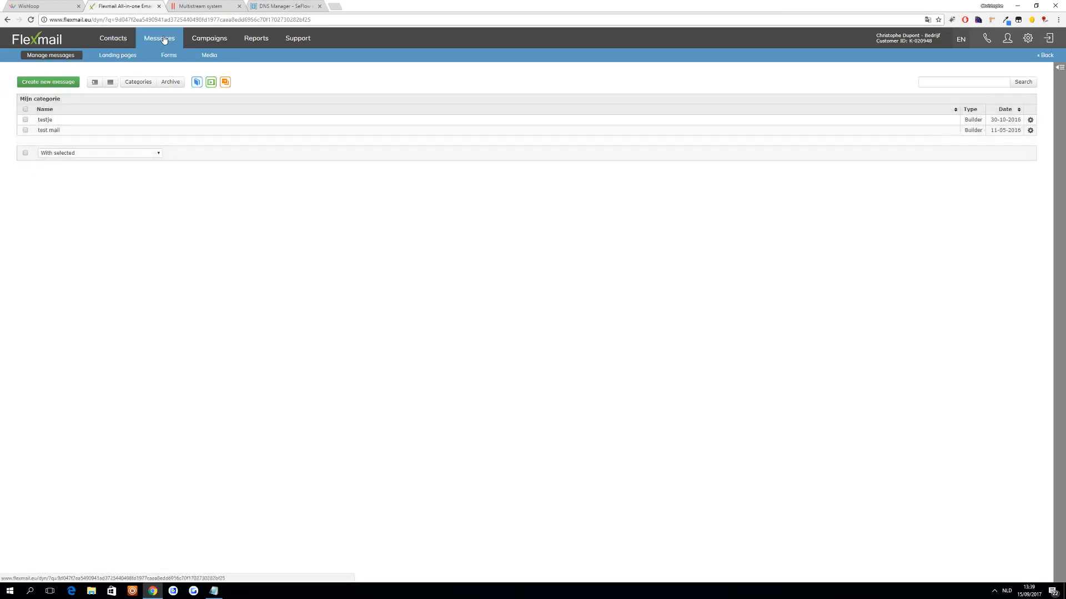
left_click(138, 82)
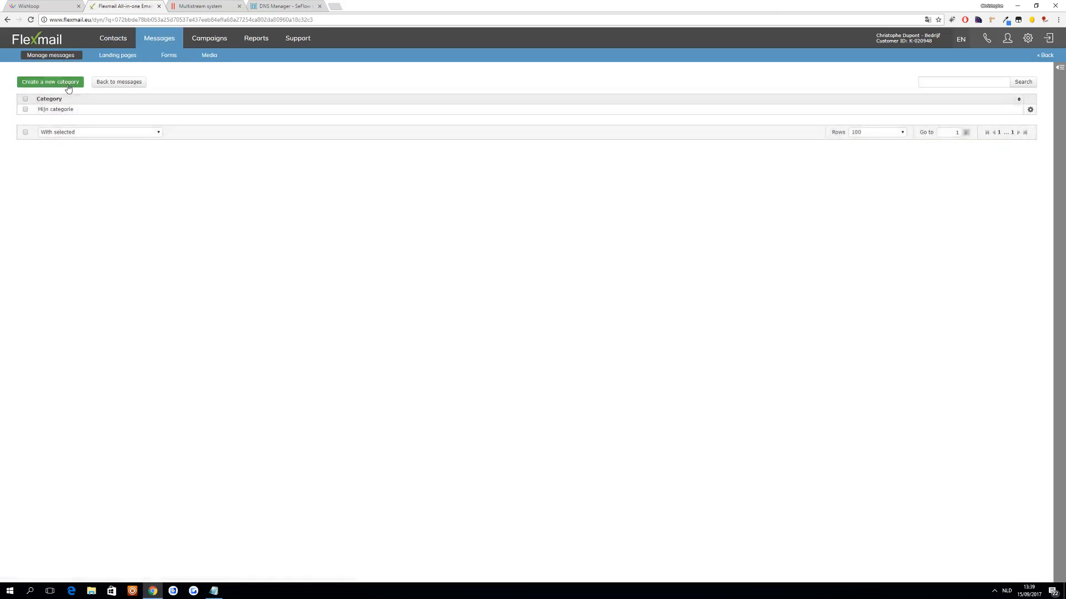
left_click(62, 82)
type("Work")
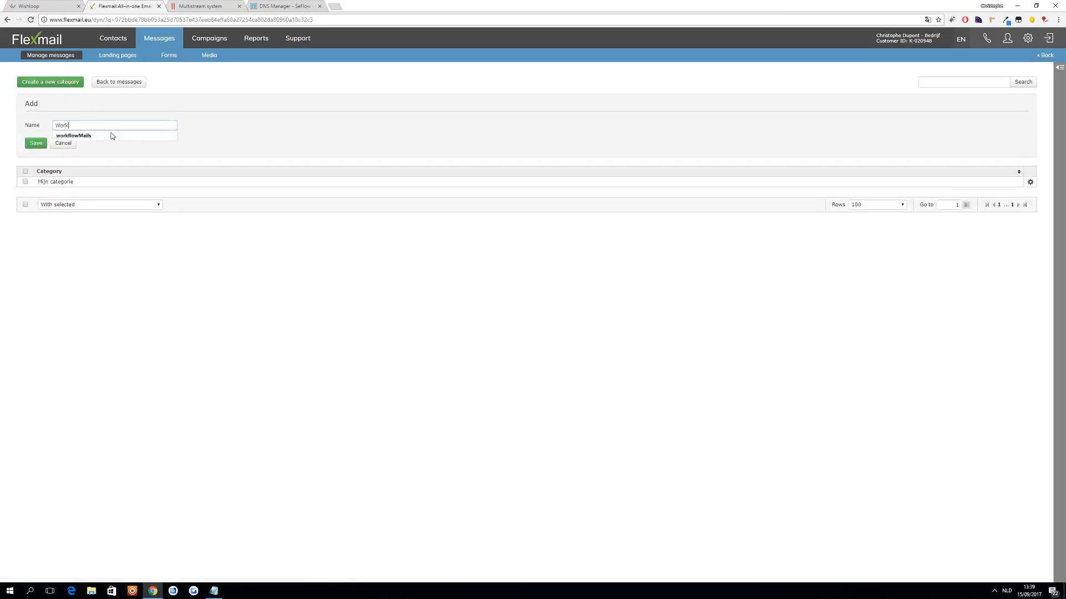
type("flows")
left_click(36, 144)
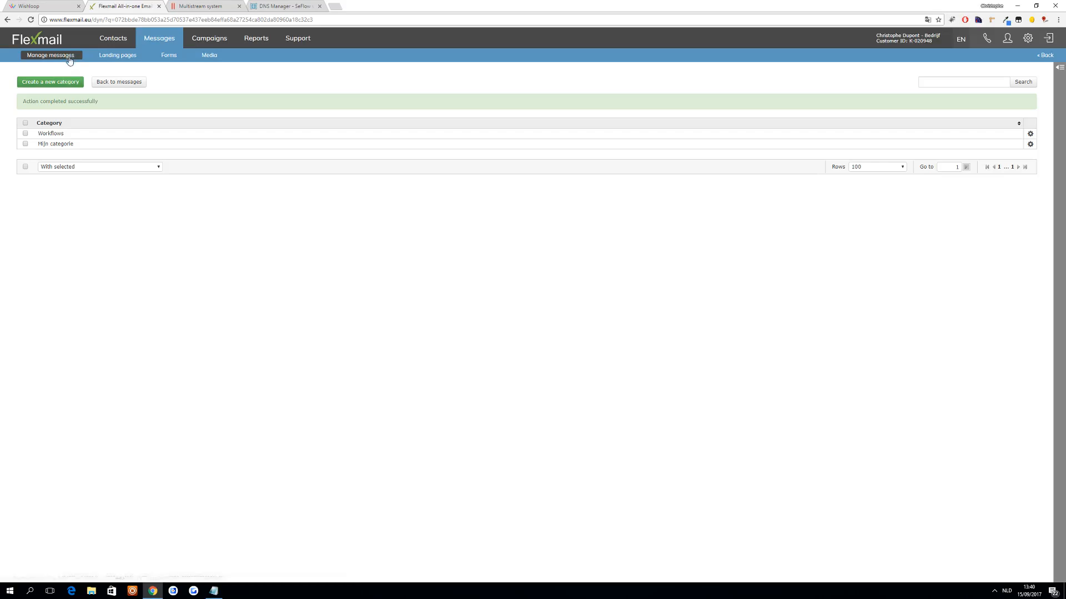
- Create a Smart Builder message named "Follow up 1" in the Workflows category without a template
left_click(119, 84)
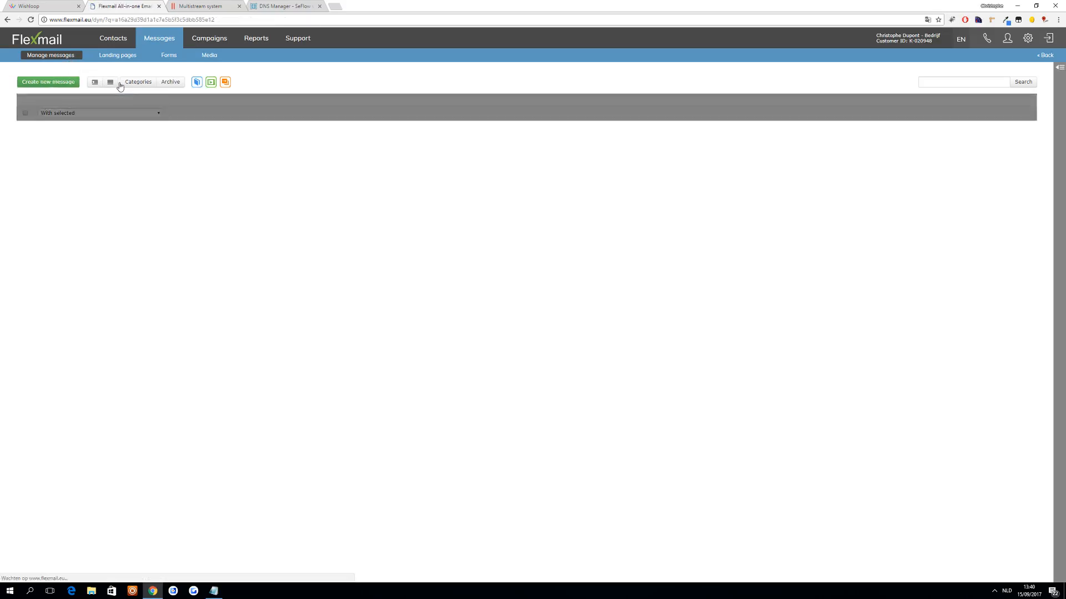
left_click(66, 84)
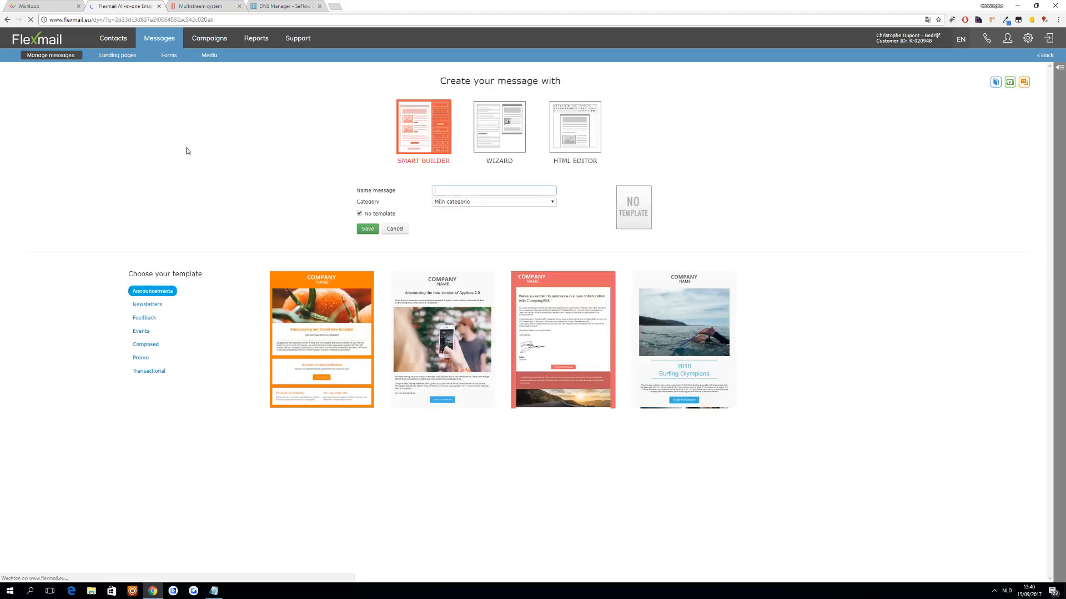
type("Follow up 1")
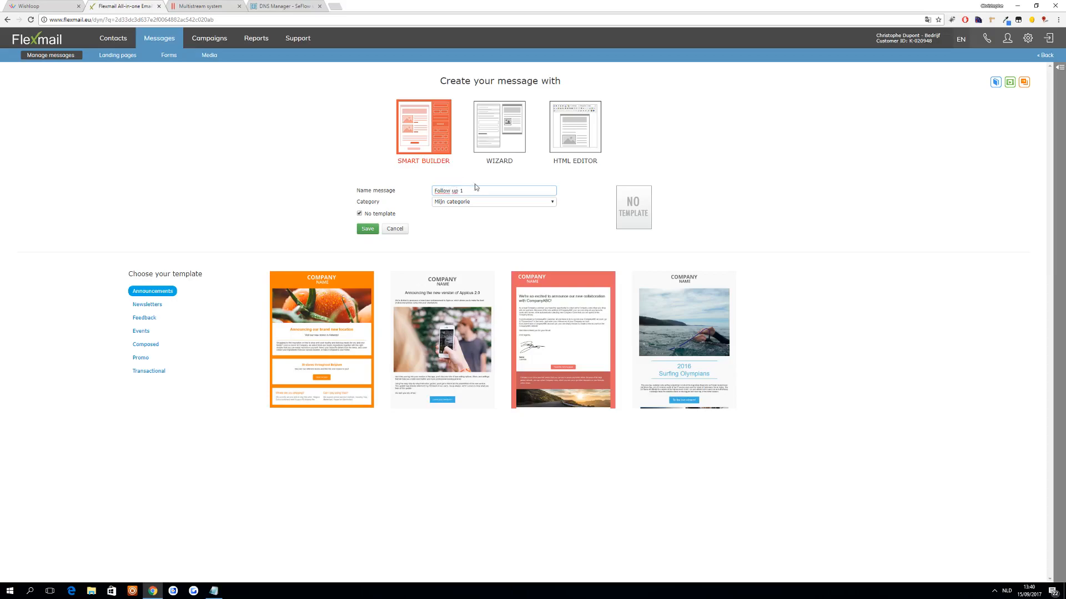
left_click(475, 202)
left_click(474, 217)
left_click(368, 229)
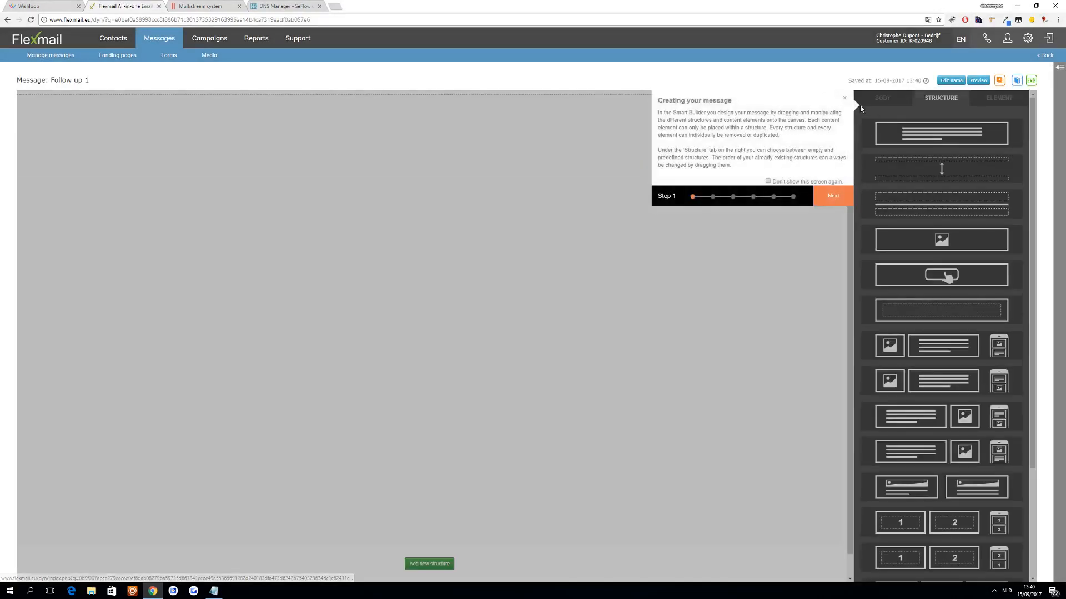
- Dismiss the builder introduction and add three text structures to the message, separated by two divider lines
left_click(844, 97)
left_click_drag(911, 128, 435, 113)
left_click_drag(872, 136, 433, 127)
left_click_drag(910, 139, 478, 156)
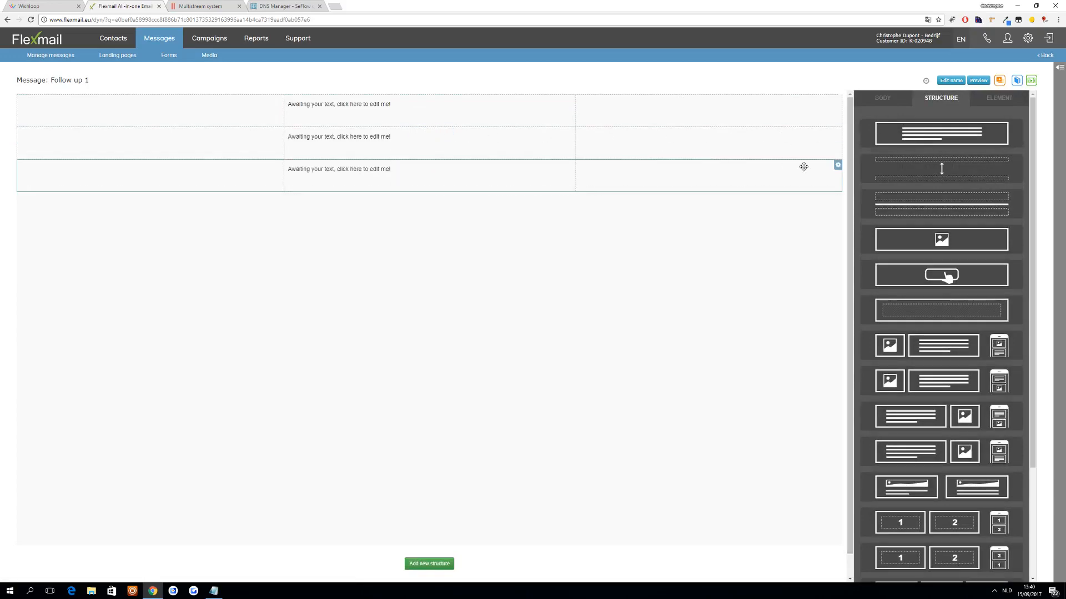
left_click_drag(954, 205, 471, 162)
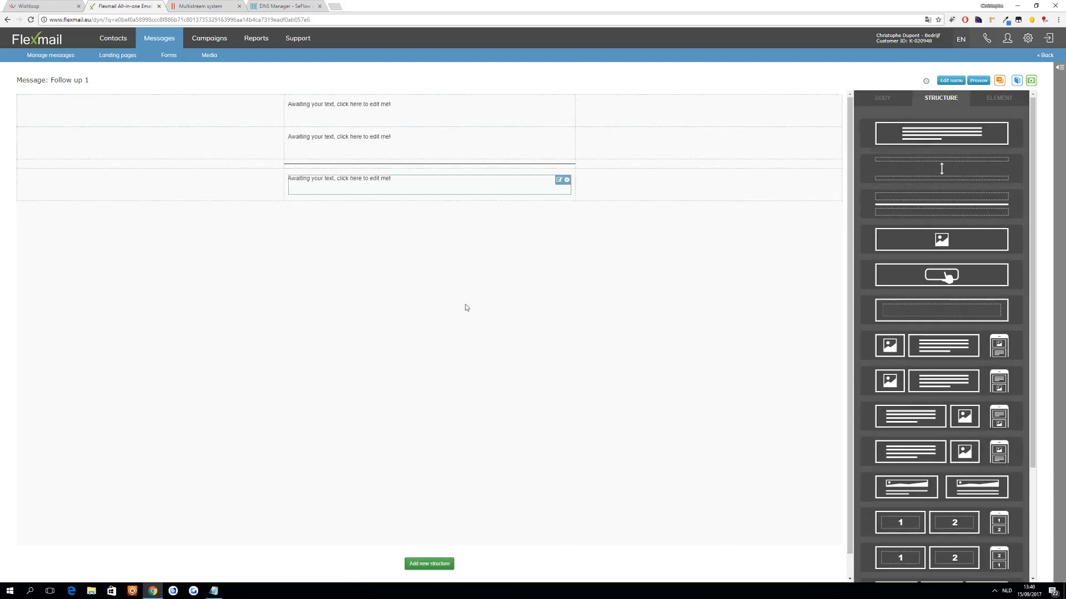
left_click_drag(922, 205, 464, 141)
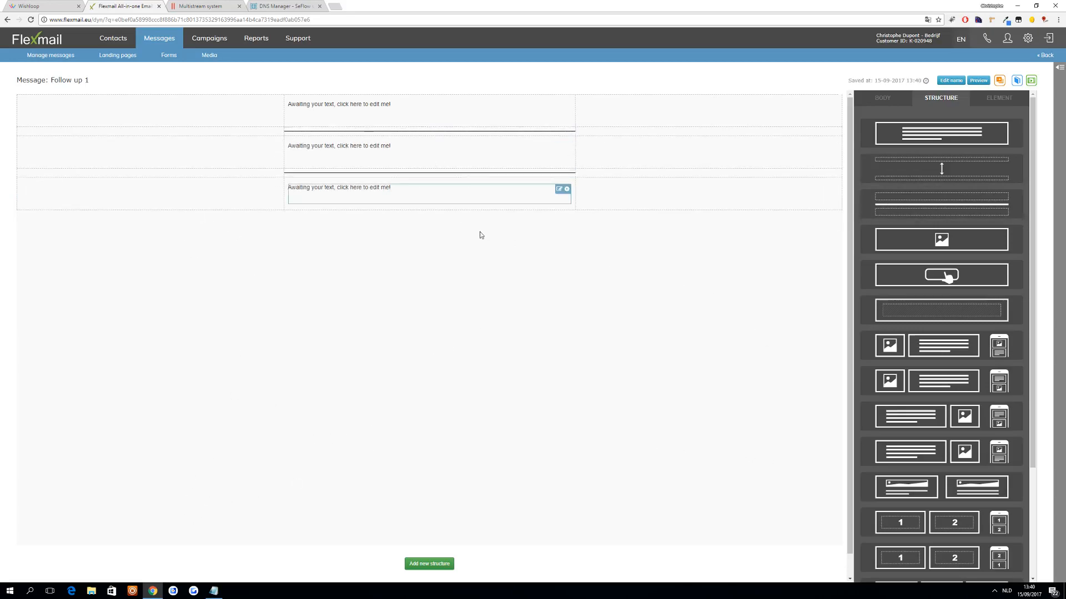
- Check the editing options of the lowest text block, then save and close the Follow up 1 message
left_click(340, 190)
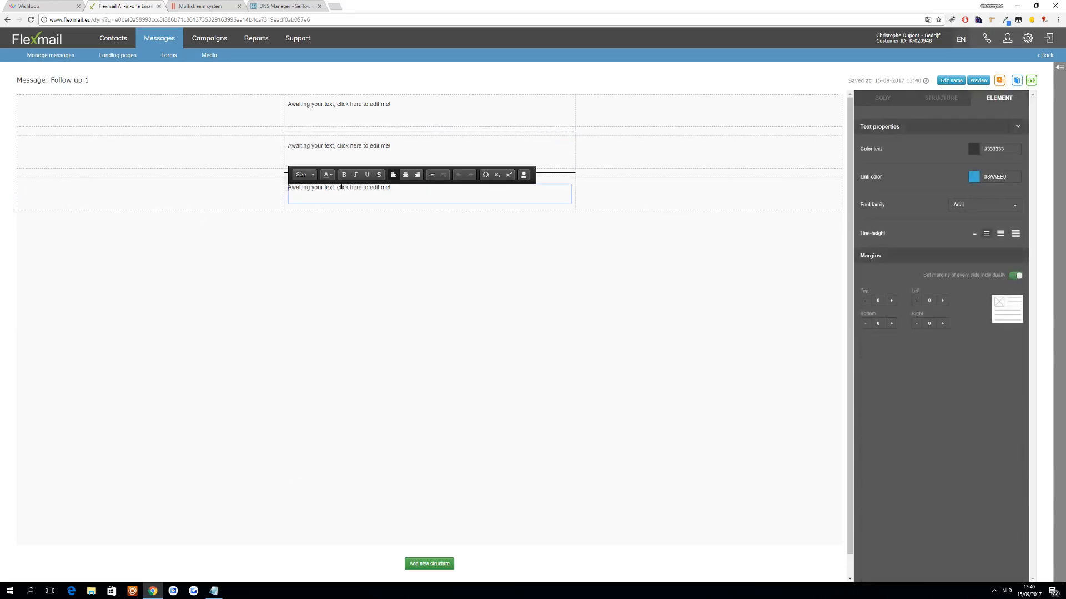
left_click(341, 228)
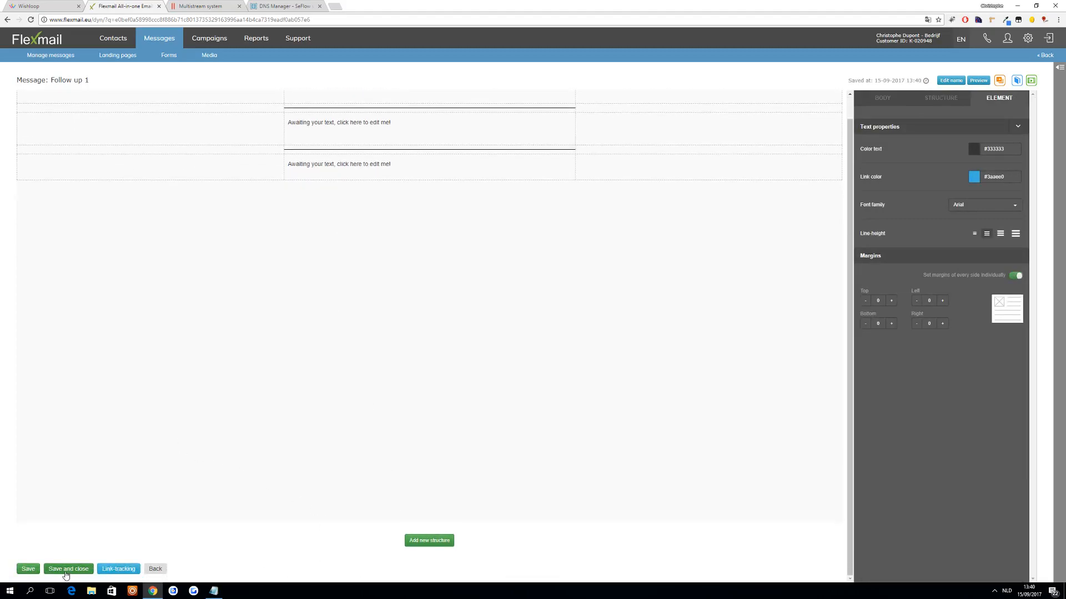
left_click(66, 572)
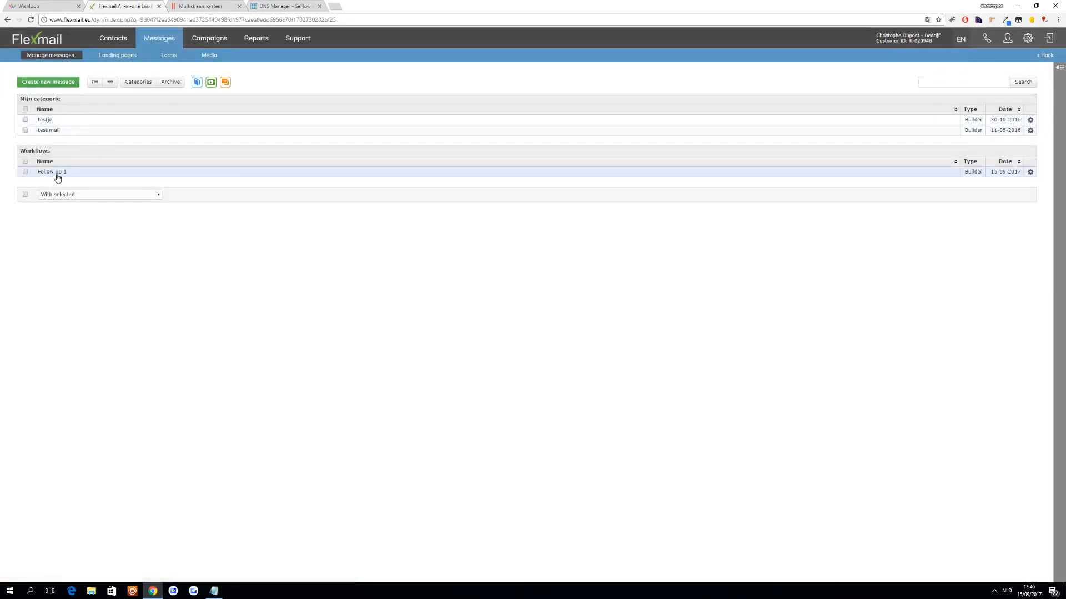
- Create another Smart Builder message named "Follow up 2" in the Workflows category without a template
left_click(47, 84)
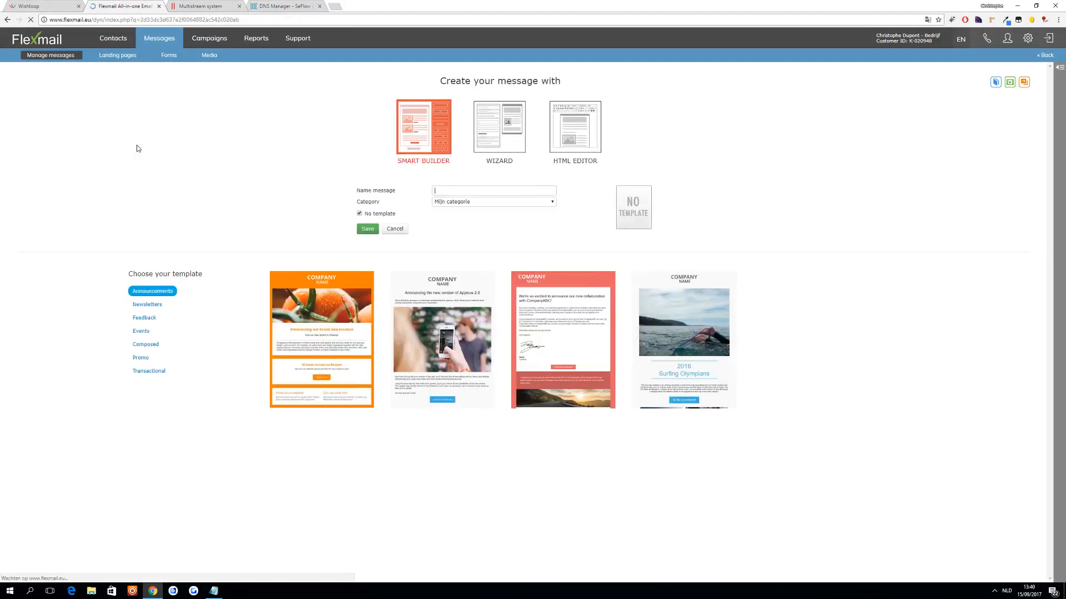
type("Follow up 2")
left_click(438, 205)
left_click(449, 217)
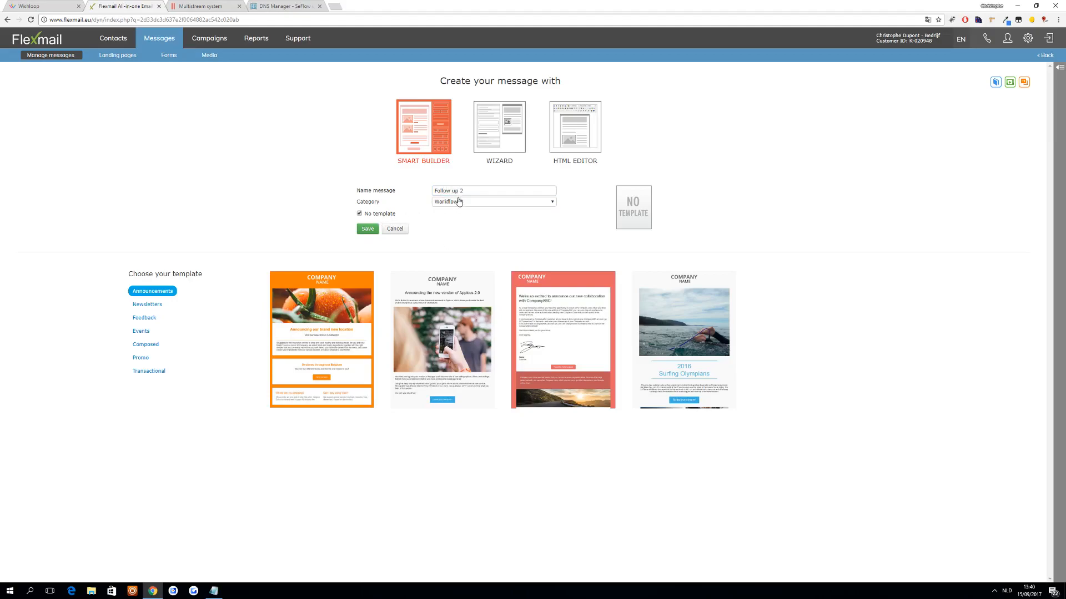
left_click(368, 230)
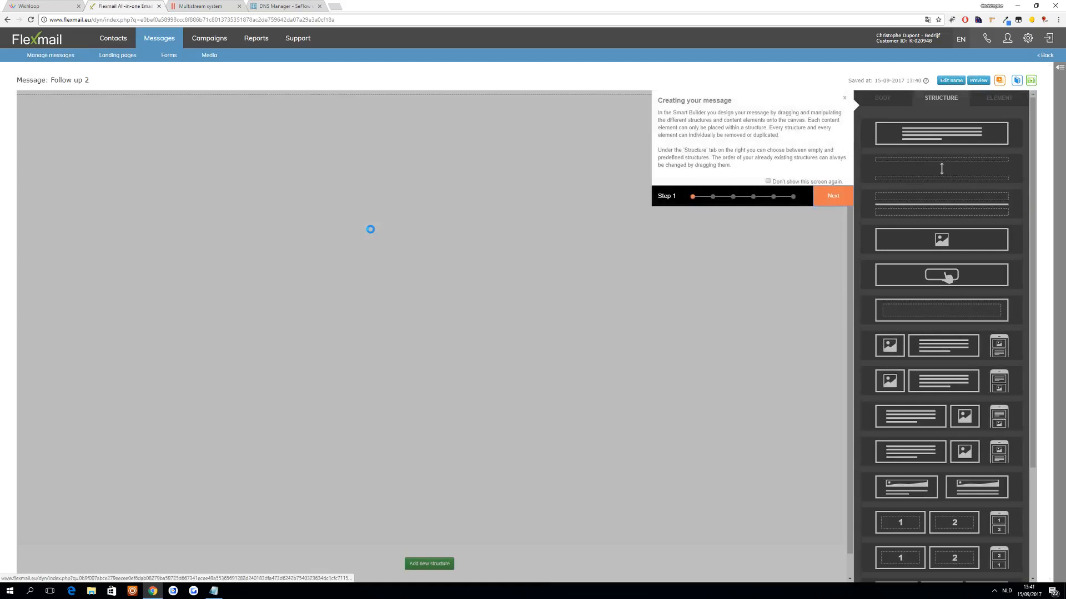
- Dismiss the builder introduction, add three text structures to Follow up 2, and save and close the message
left_click(844, 97)
left_click_drag(888, 131, 489, 114)
left_click_drag(535, 147, 555, 148)
left_click_drag(942, 135, 483, 188)
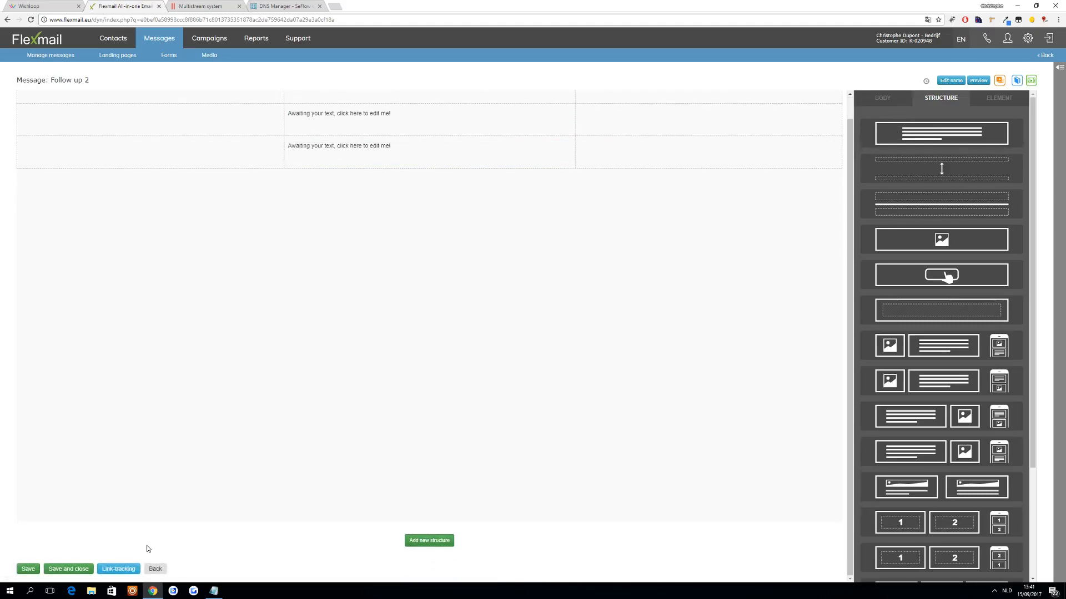
left_click(63, 569)
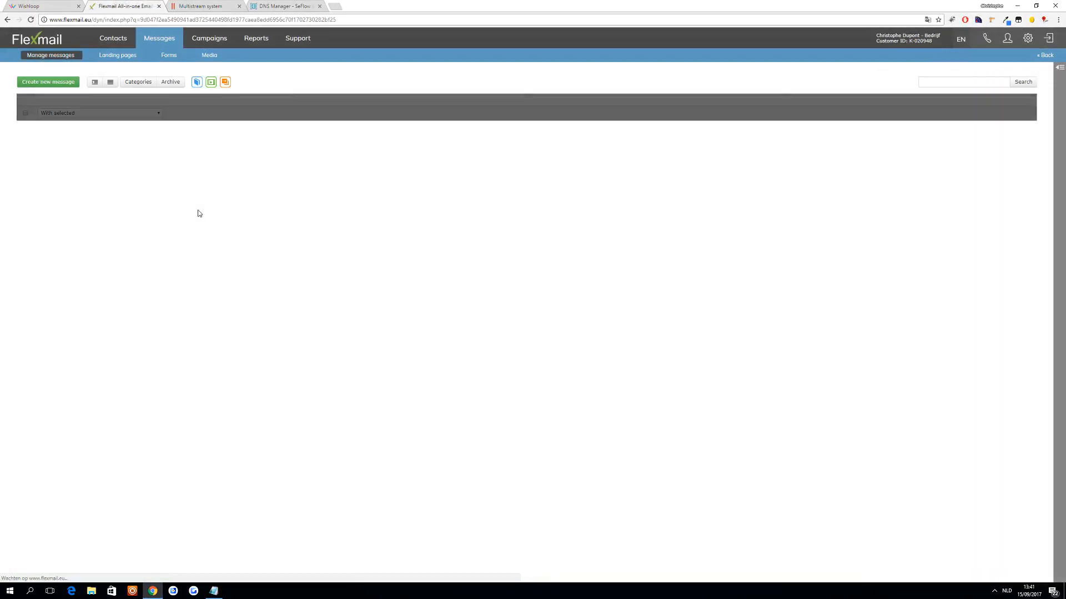
- Add a new custom workflow named "Follow up series" under the campaign workflows
left_click(224, 45)
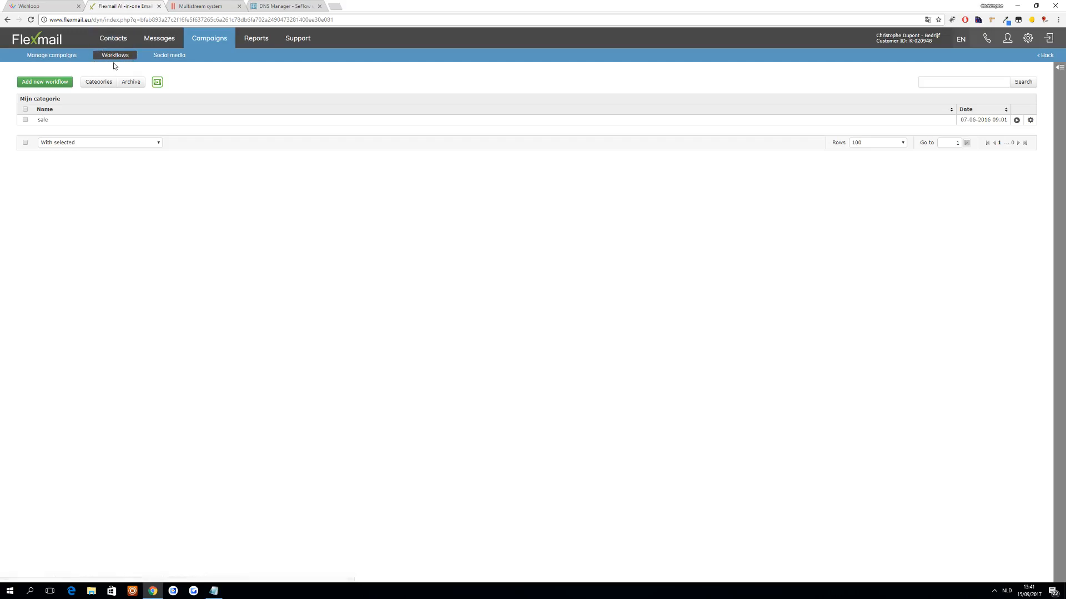
left_click(48, 83)
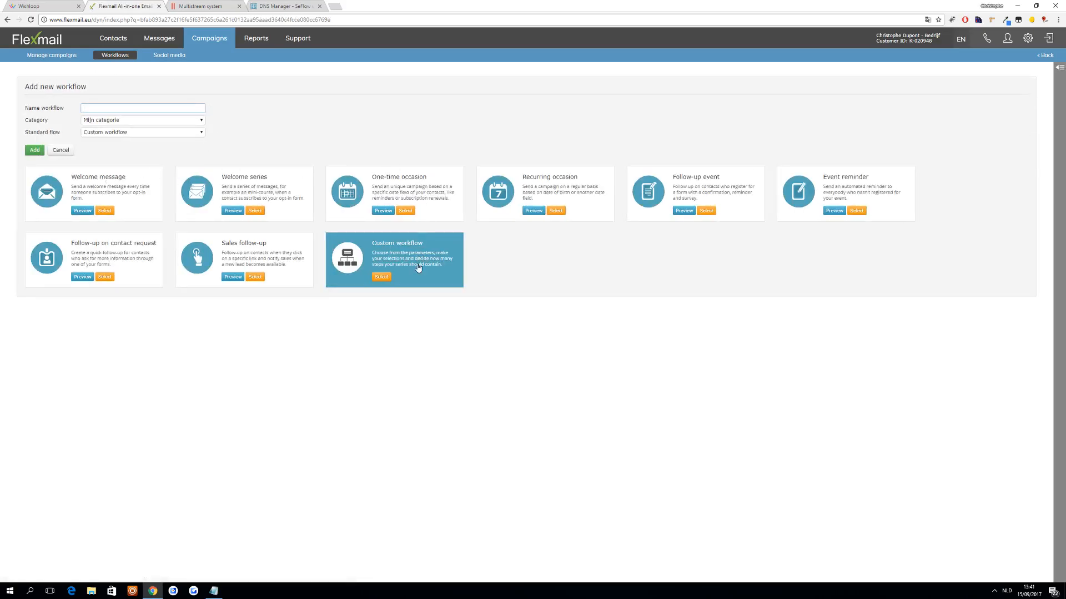
left_click(162, 112)
left_click(29, 150)
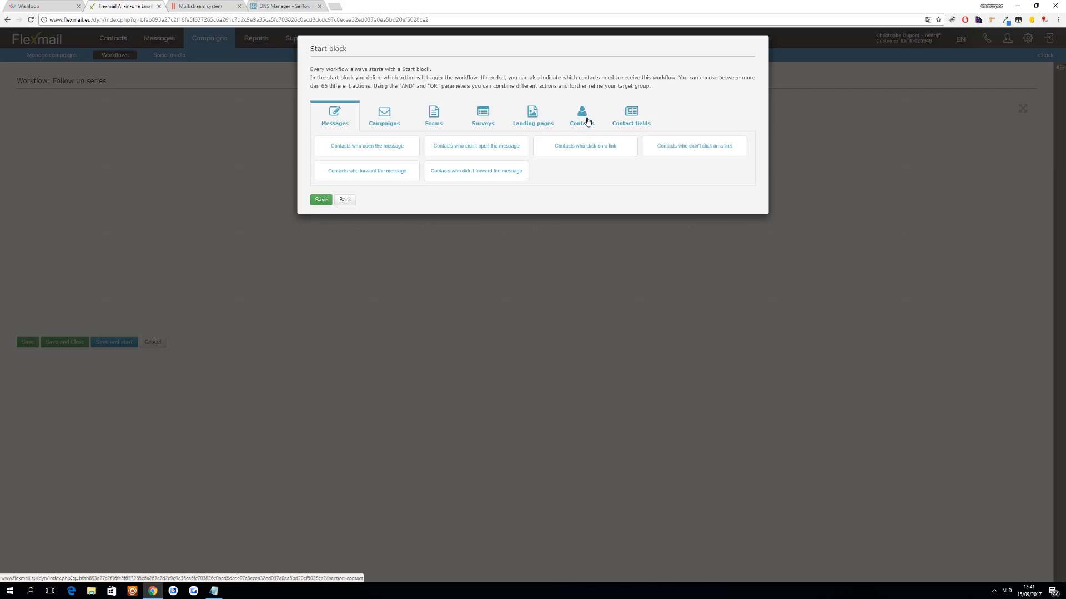
- Switch to the Multistream system and examine the generated form code
left_click(230, 5)
left_click(531, 259)
left_click_drag(531, 265, 463, 224)
left_click(463, 227)
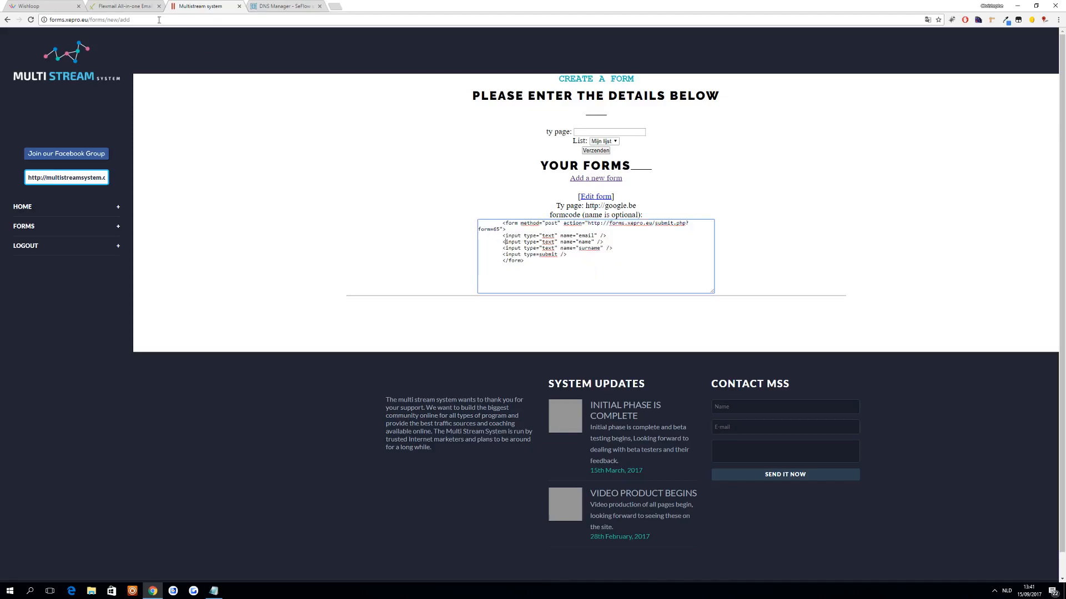
- Switch back to Flexmail and set the workflow's start block to contacts added to the list "Mijn lijst"
left_click(121, 5)
left_click(591, 118)
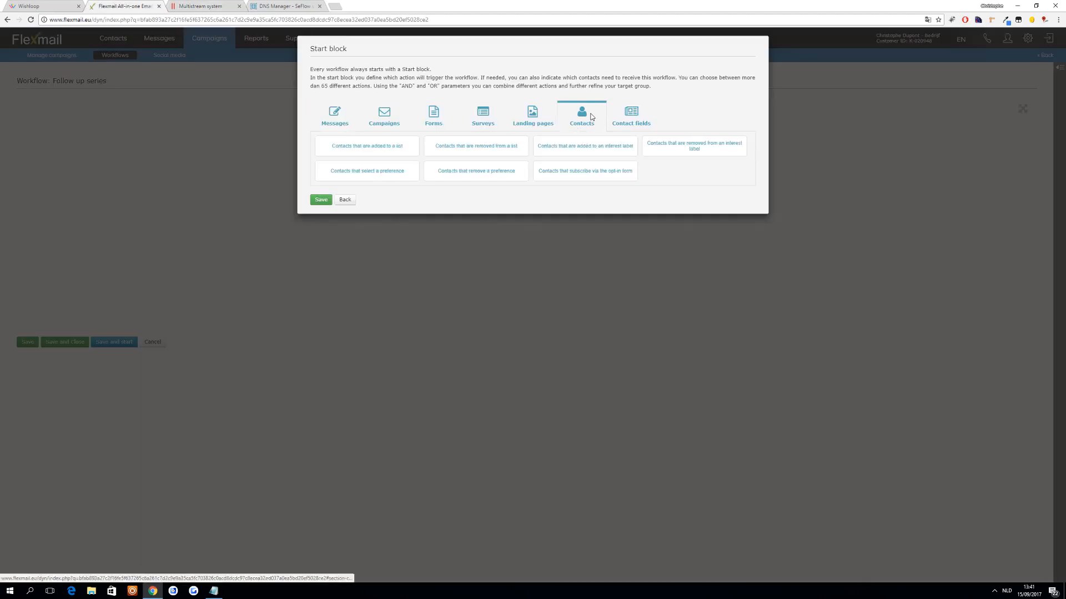
left_click(381, 152)
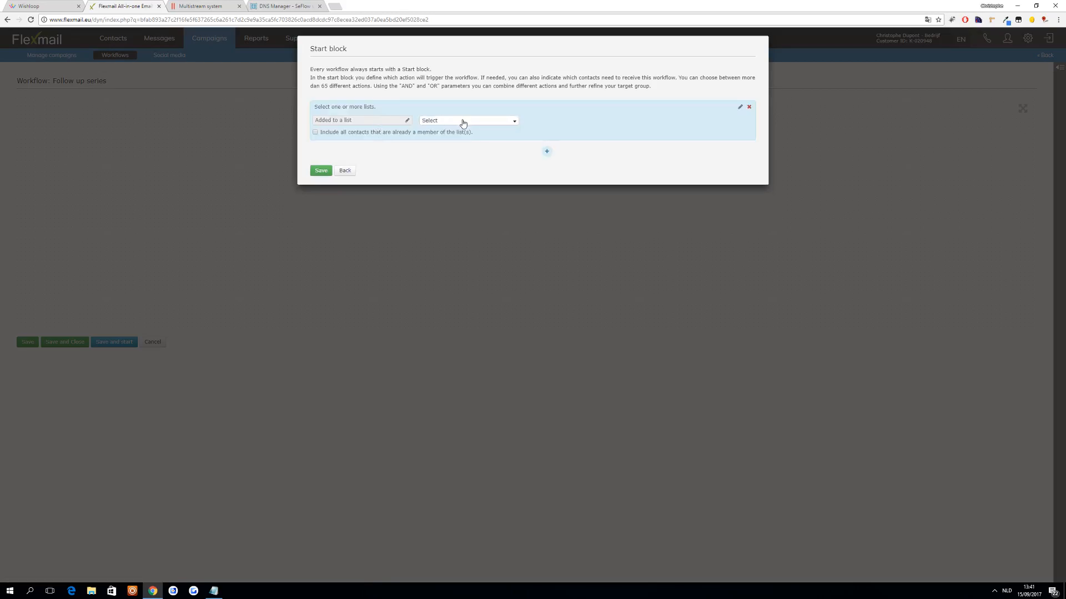
left_click(459, 121)
left_click(431, 144)
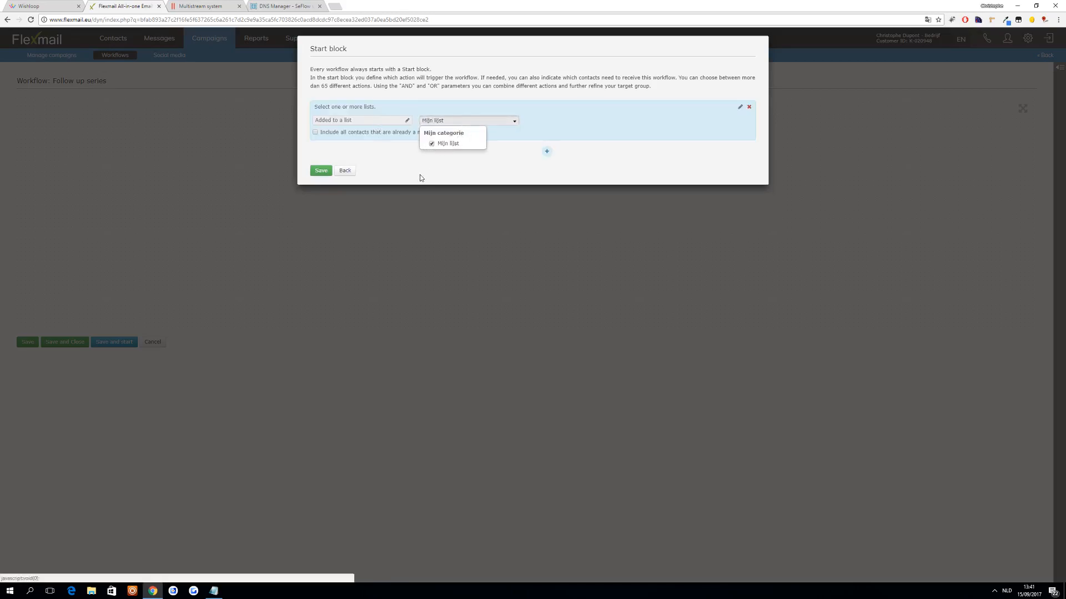
left_click(321, 171)
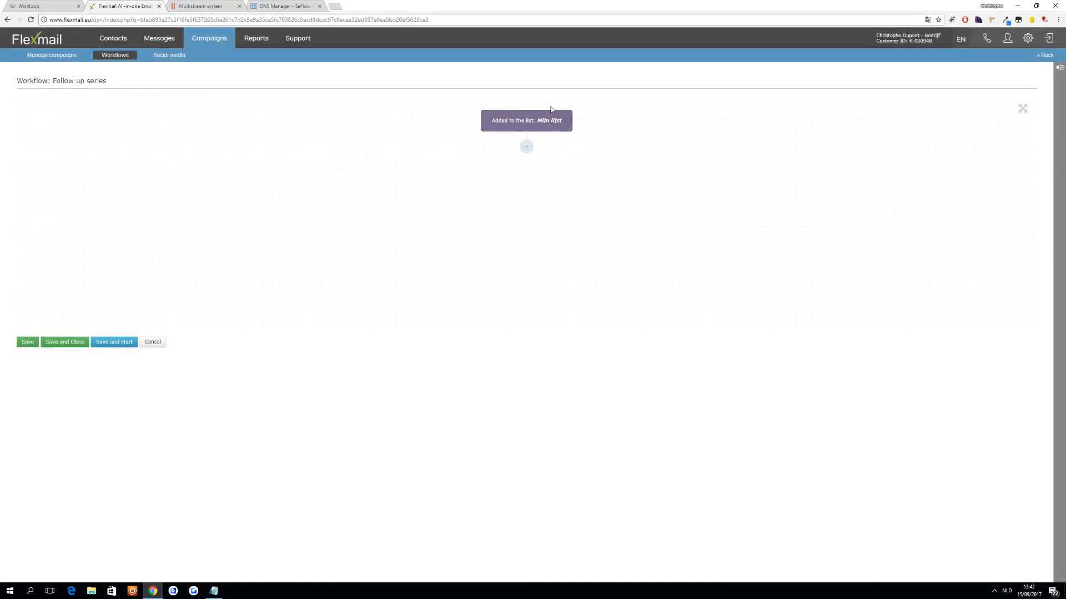
- Add a send campaign action below the start block, named "Follow up 1", and fill in the sender's name
left_click(526, 147)
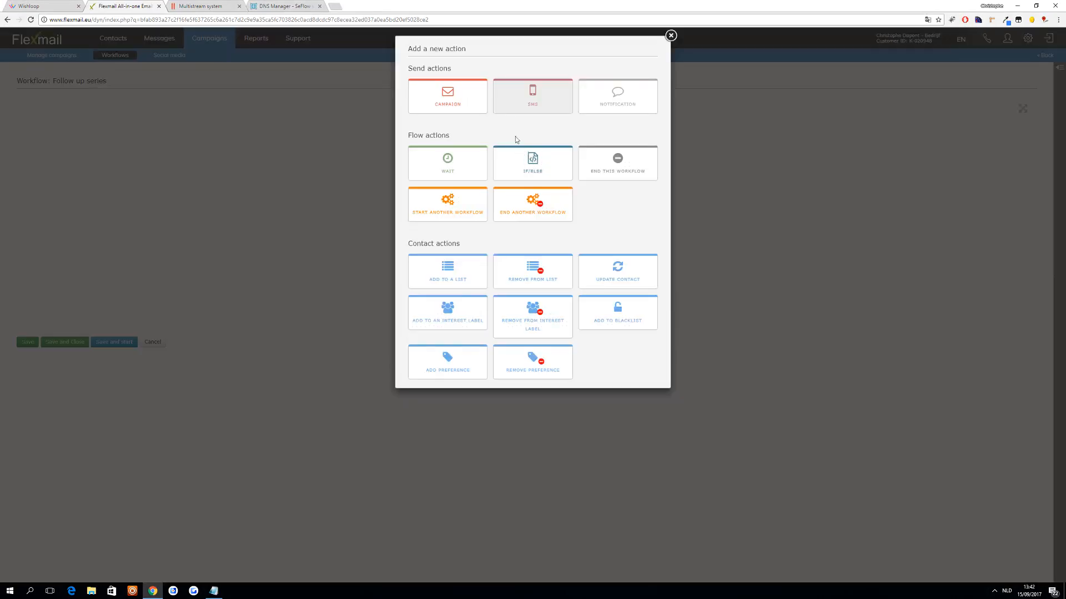
left_click(458, 97)
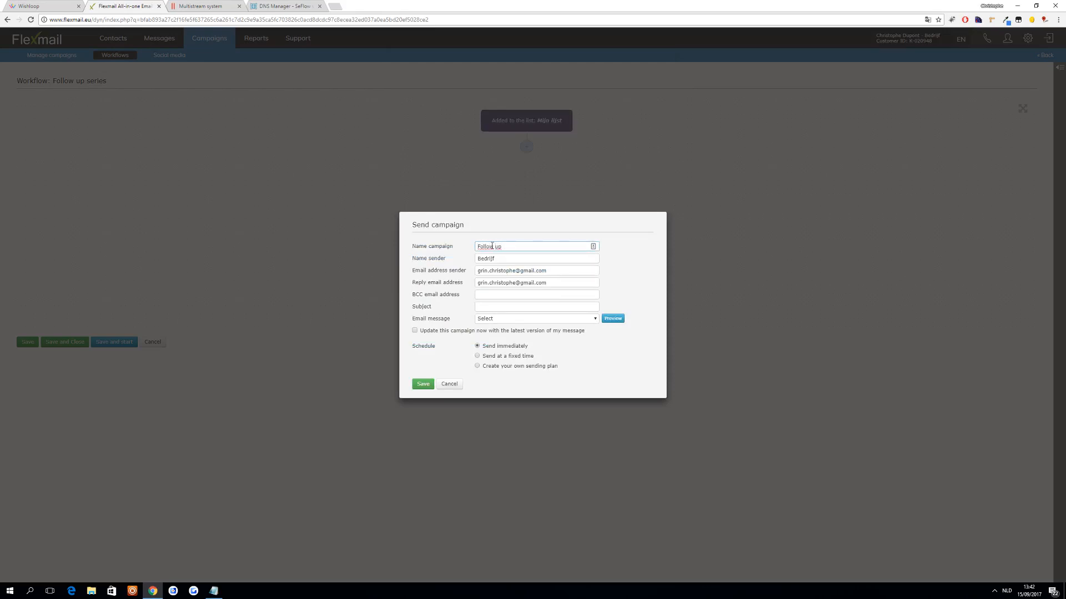
key("Tab")
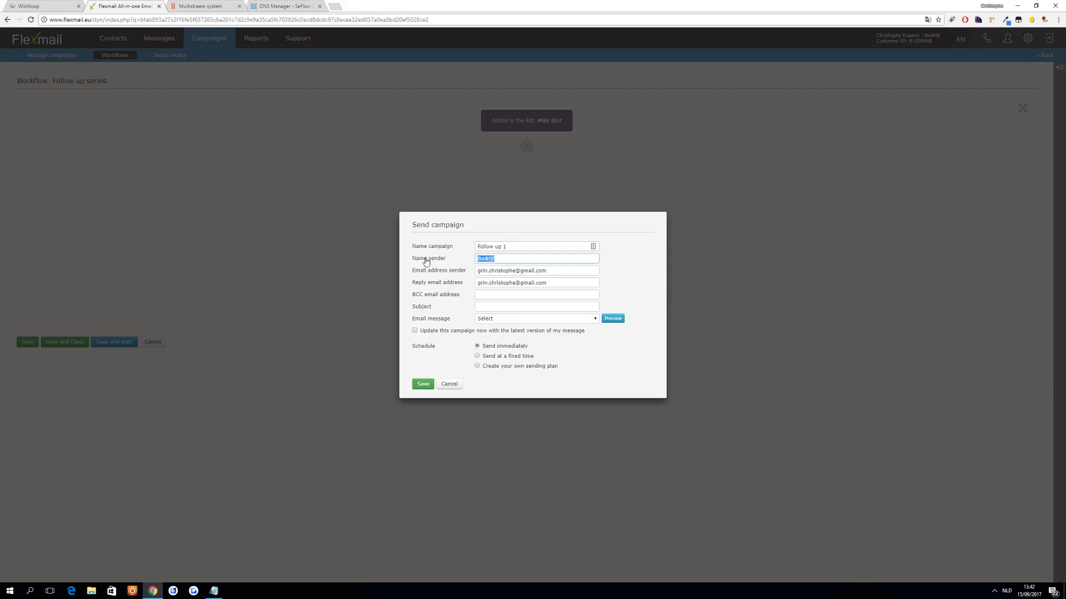
type("Christophe")
key("Tab")
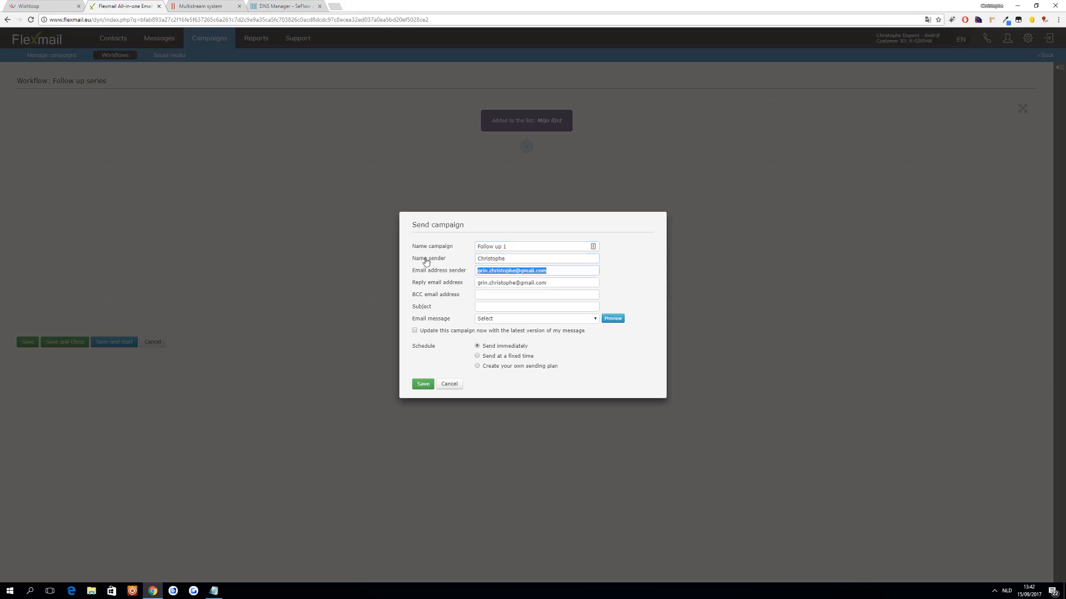
- Check the domain in the DNS manager and fill in the Follow up 1 campaign's sender and reply email addresses
key("BackSpace")
left_click(283, 6)
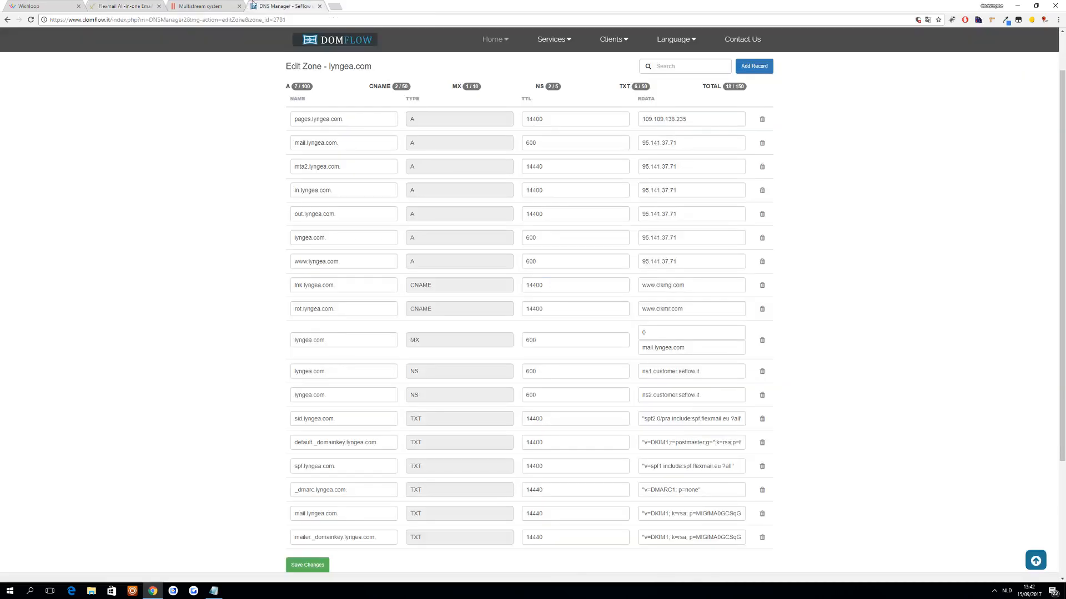
left_click(143, 5)
triple_click(549, 270)
key("ctrl+c")
left_click(568, 285)
key("ctrl+a")
key("ctrl+v")
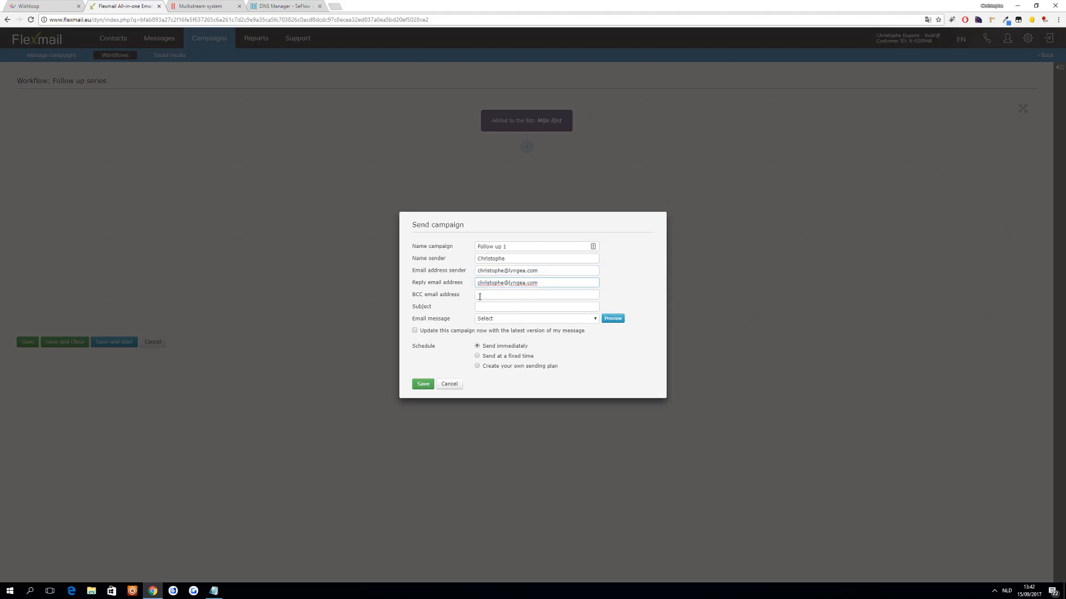
- Set the subject to "Day 1: Getting started", choose the Follow up 1 message, and save the campaign action
left_click(481, 296)
type("ting started")
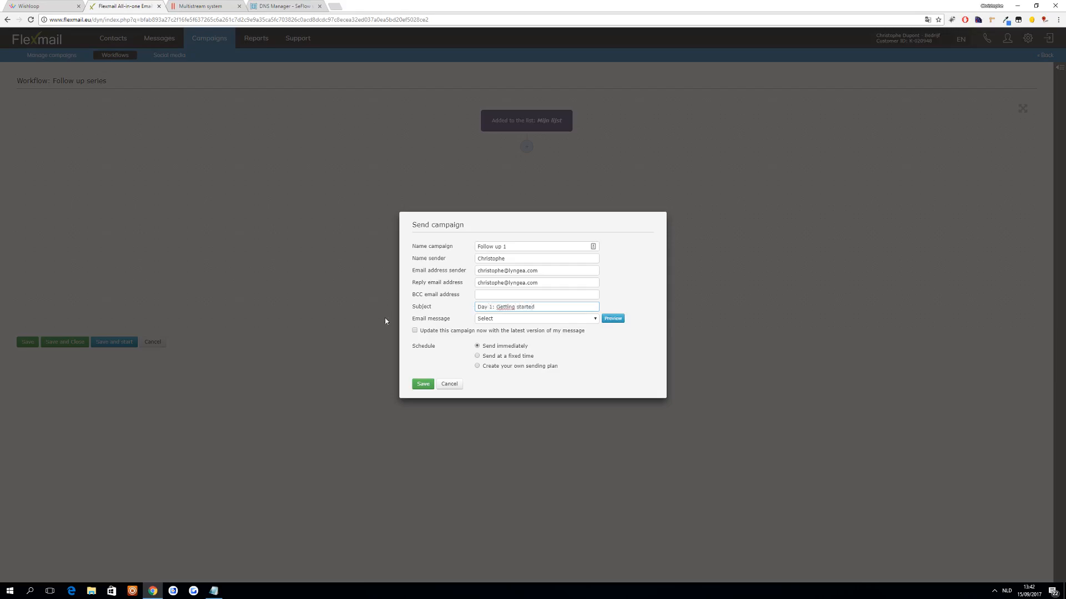
left_click(535, 319)
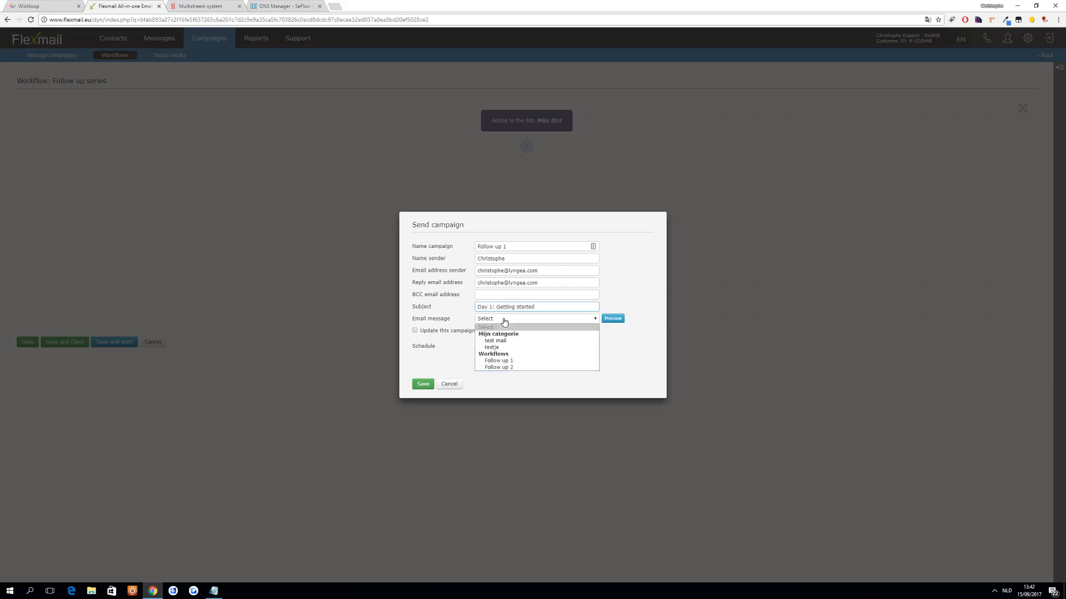
left_click(515, 361)
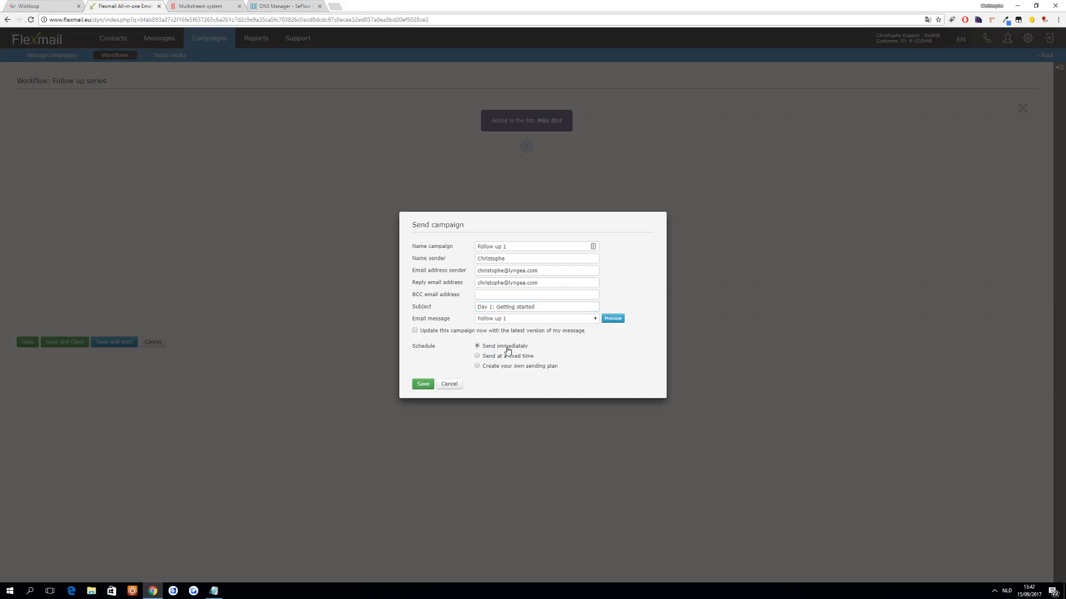
left_click(423, 384)
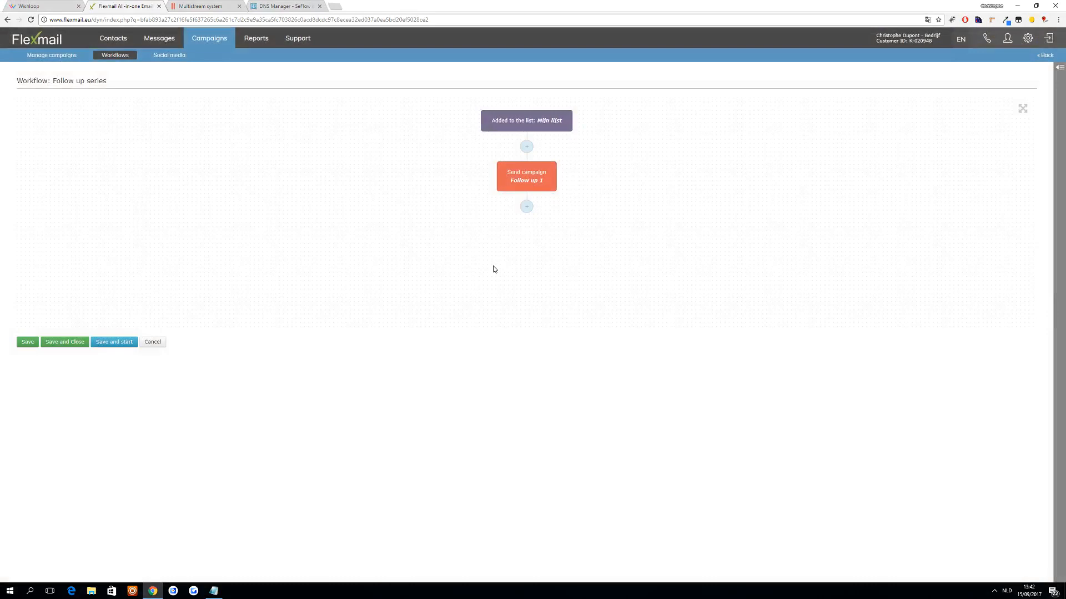
left_click(527, 208)
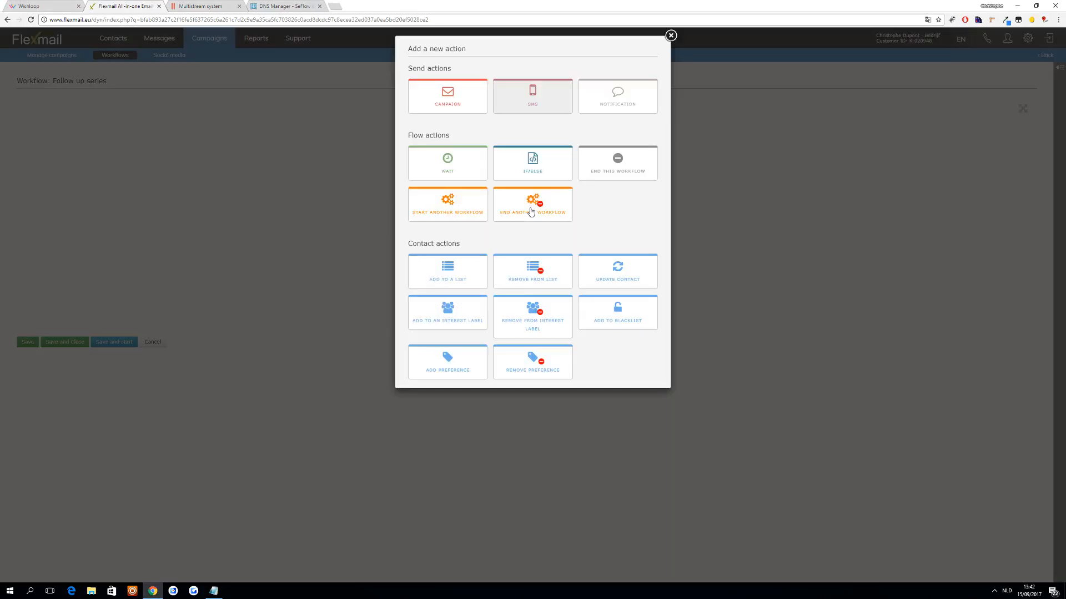
left_click(475, 173)
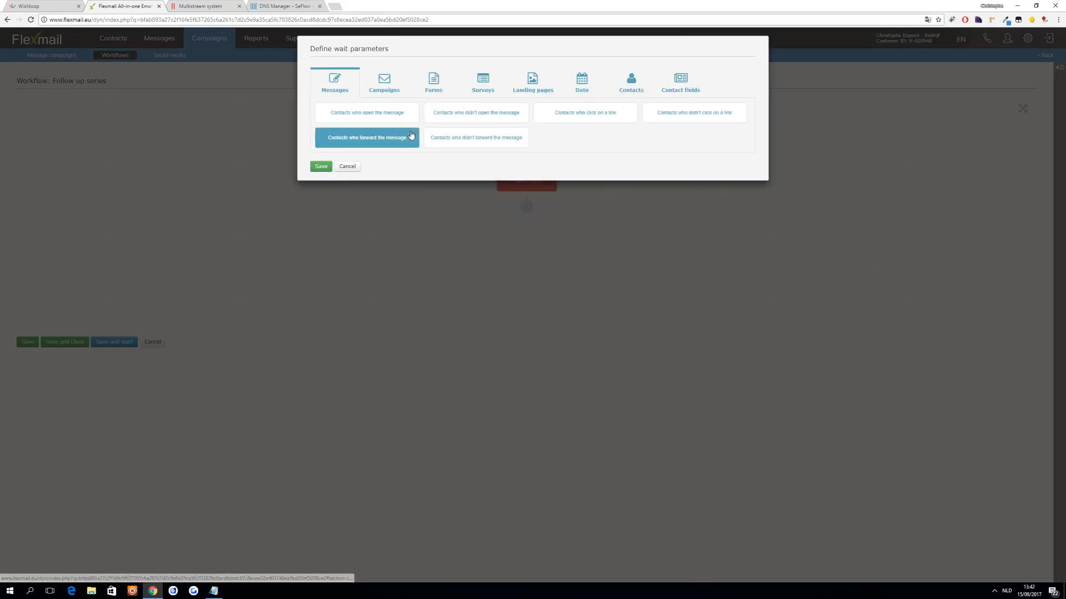
left_click(349, 168)
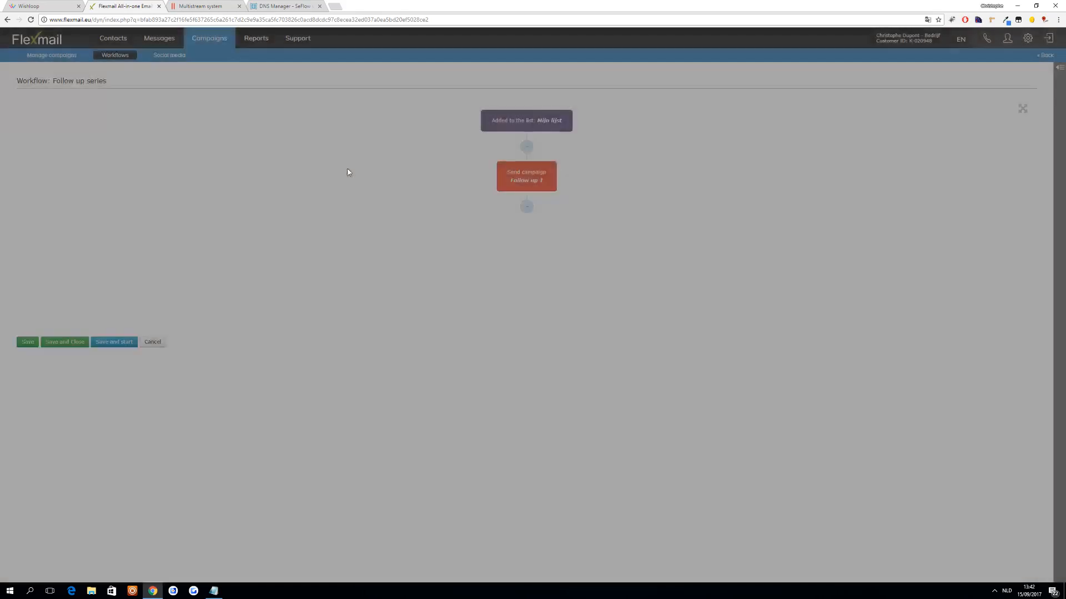
- Add a wait action below the Follow up 1 campaign with a period of 1 day
left_click(527, 209)
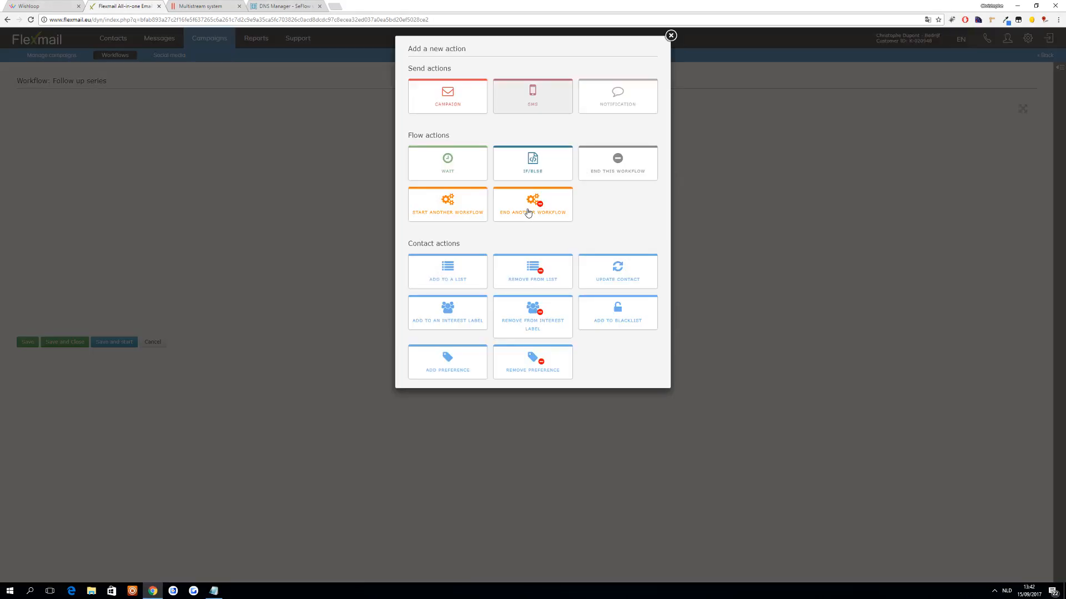
left_click(466, 172)
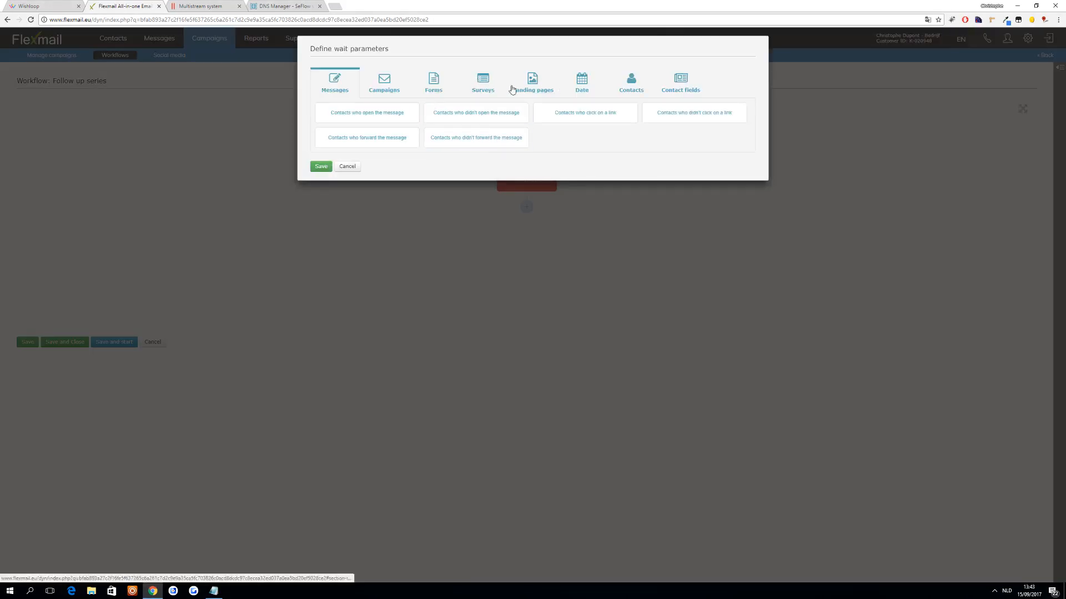
left_click(581, 87)
left_click(461, 121)
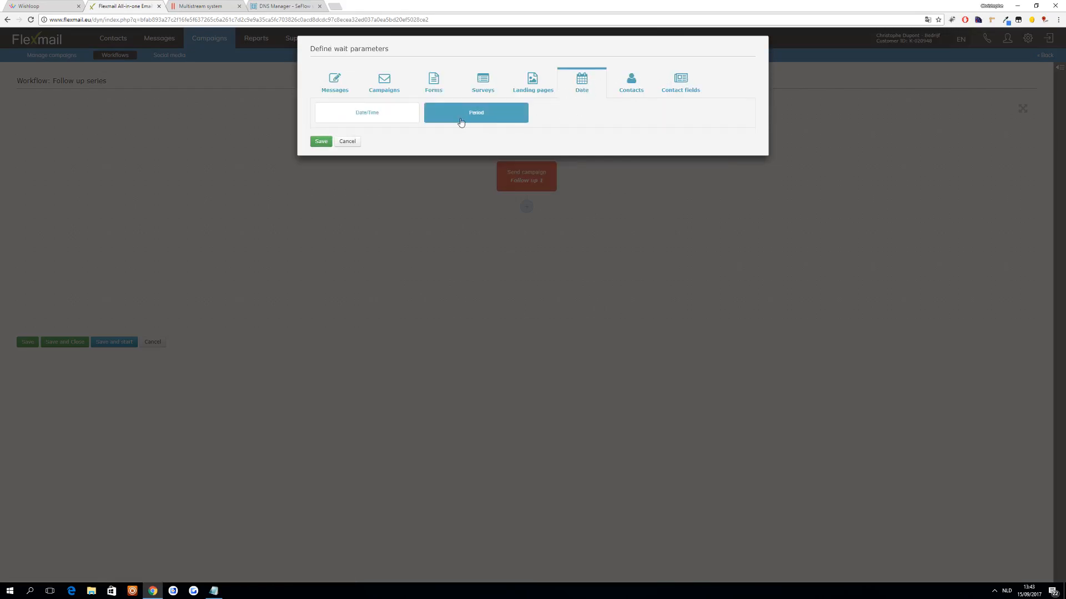
left_click(460, 93)
left_click(450, 120)
left_click(556, 93)
type("1")
left_click(321, 131)
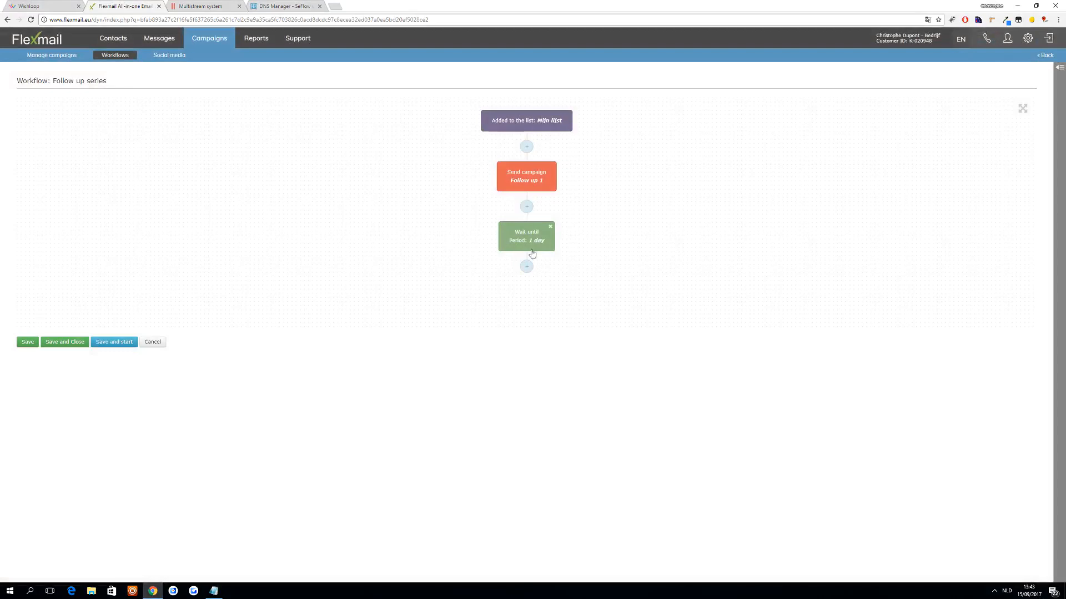
- Add a send campaign action below the wait block and name it "Follow up 2"
left_click(526, 266)
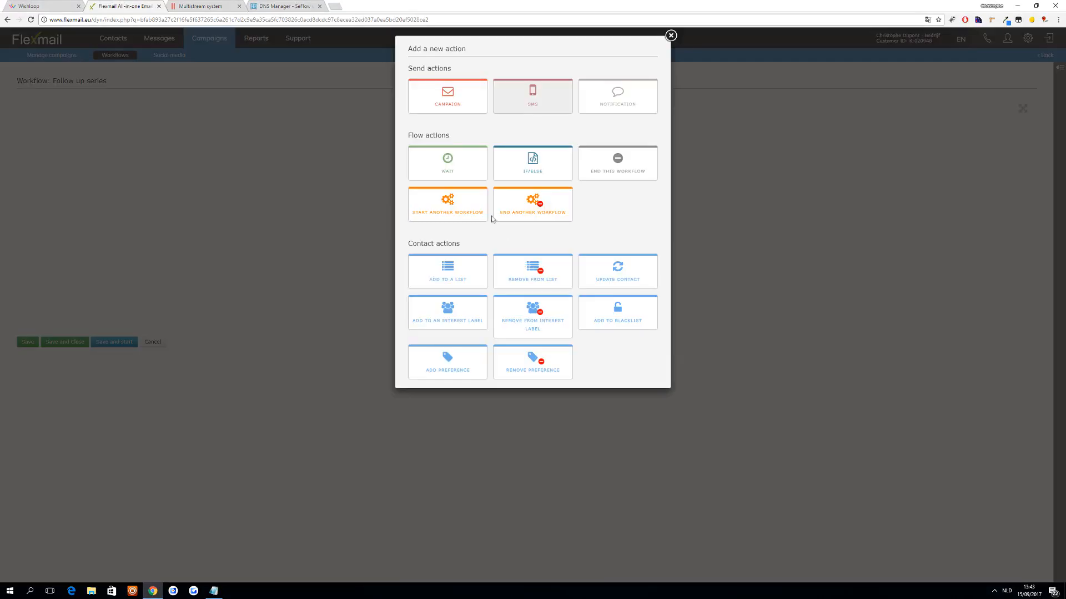
left_click(460, 105)
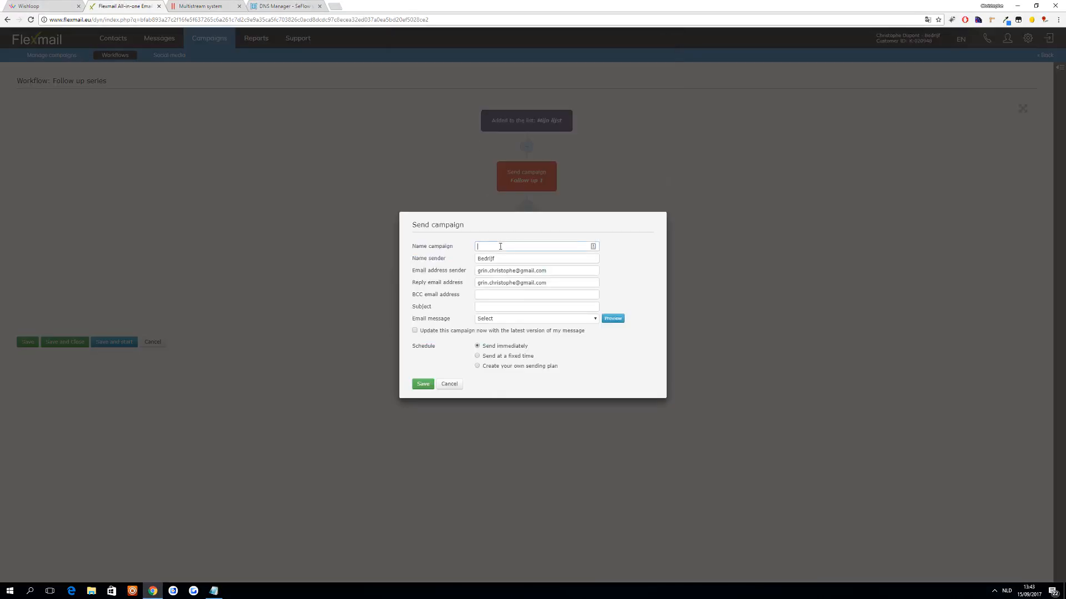
key("Tab")
key("ctrl+v")
left_click_drag(509, 247, 388, 248)
type("Follow up 2")
- Fill in the Follow up 2 campaign's sender and reply email addresses and the sender's name
triple_click(498, 271)
left_click(545, 282)
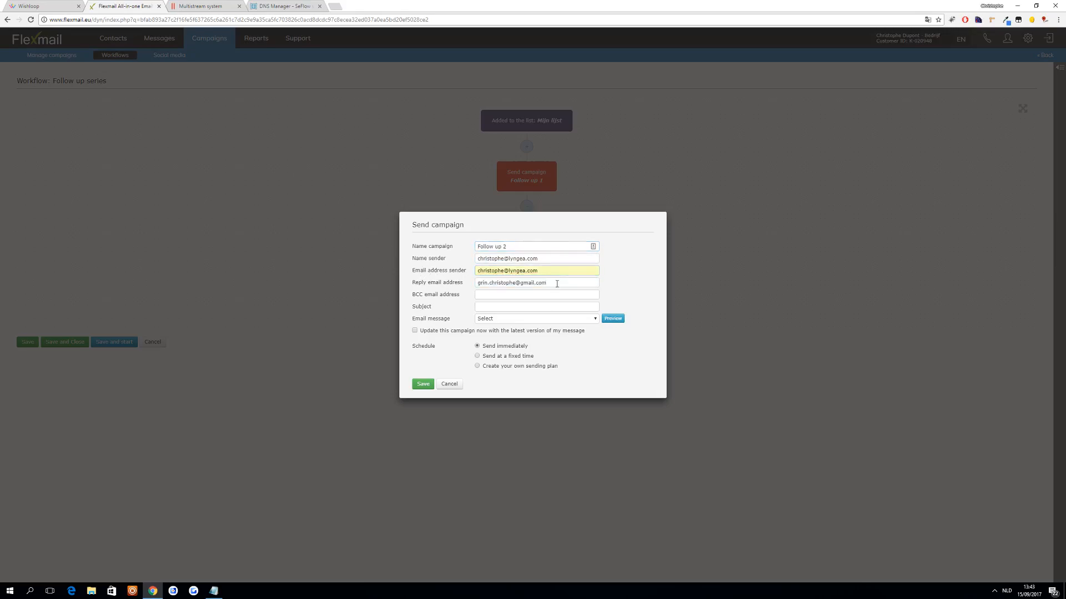
triple_click(503, 258)
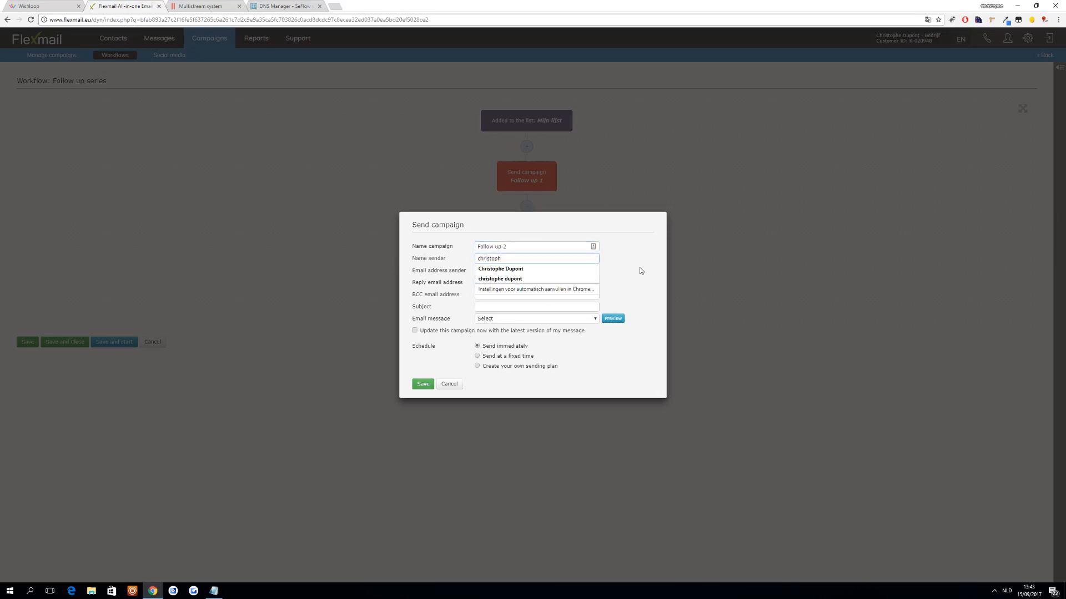
left_click(660, 264)
- Choose the Follow up 2 message, set the subject to "Day 2: Continue your advanture", and save the campaign action
left_click(506, 318)
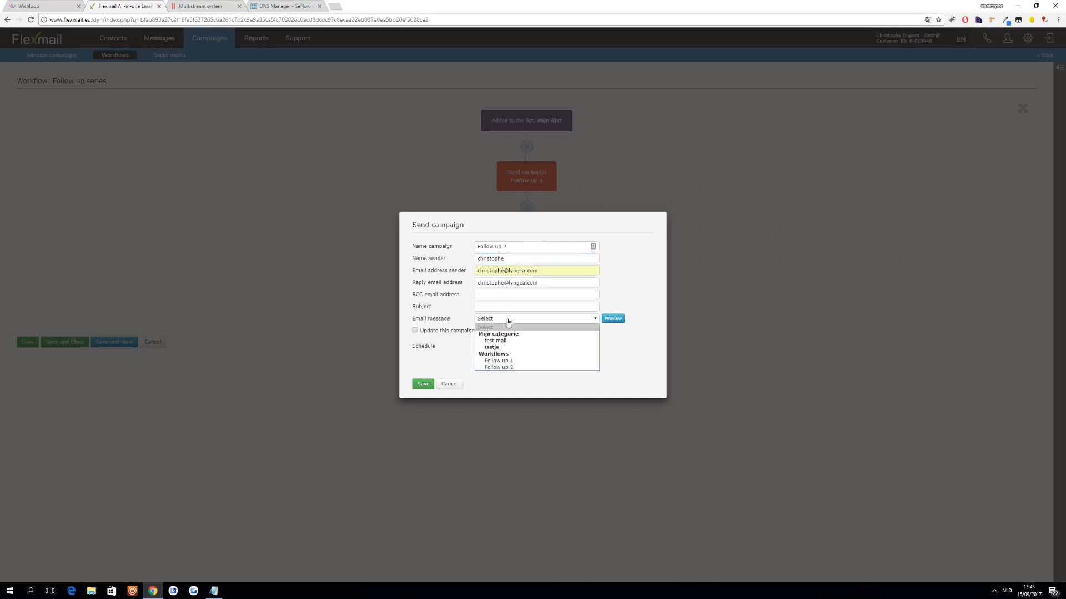
left_click(507, 367)
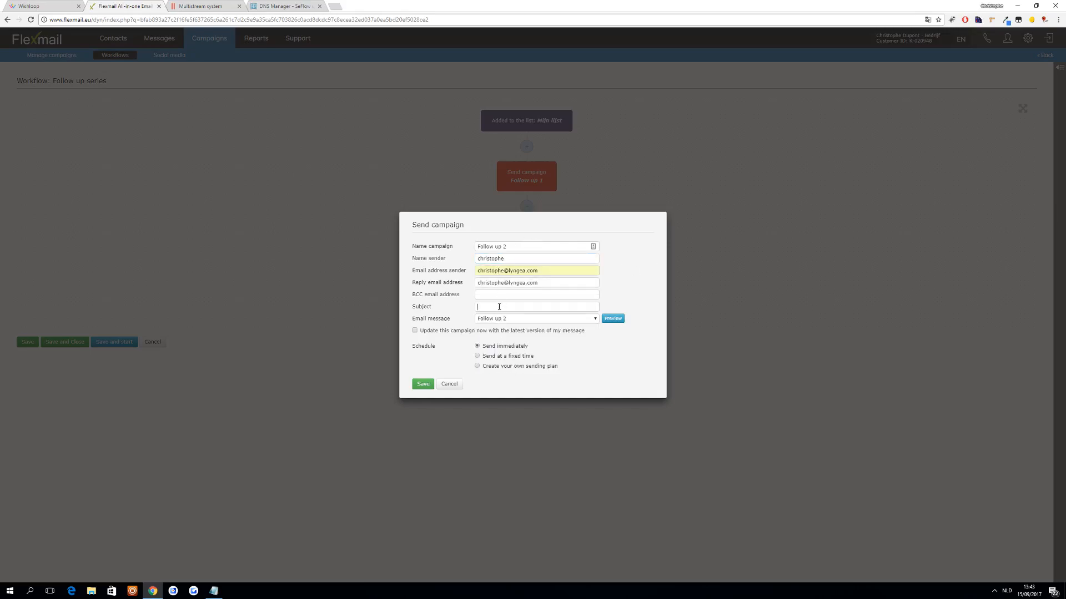
type("Fol")
key("BackSpace")
key("BackSpace")
type("Day 2: Continue your advanture")
left_click(427, 390)
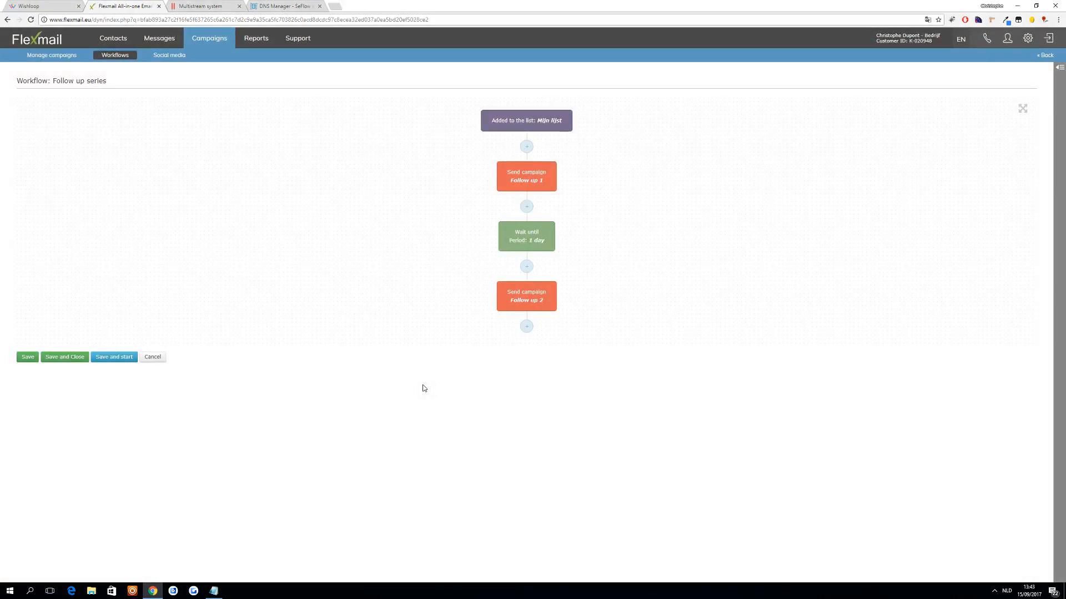
- Save and start the Follow up series workflow without adding another action
left_click(526, 326)
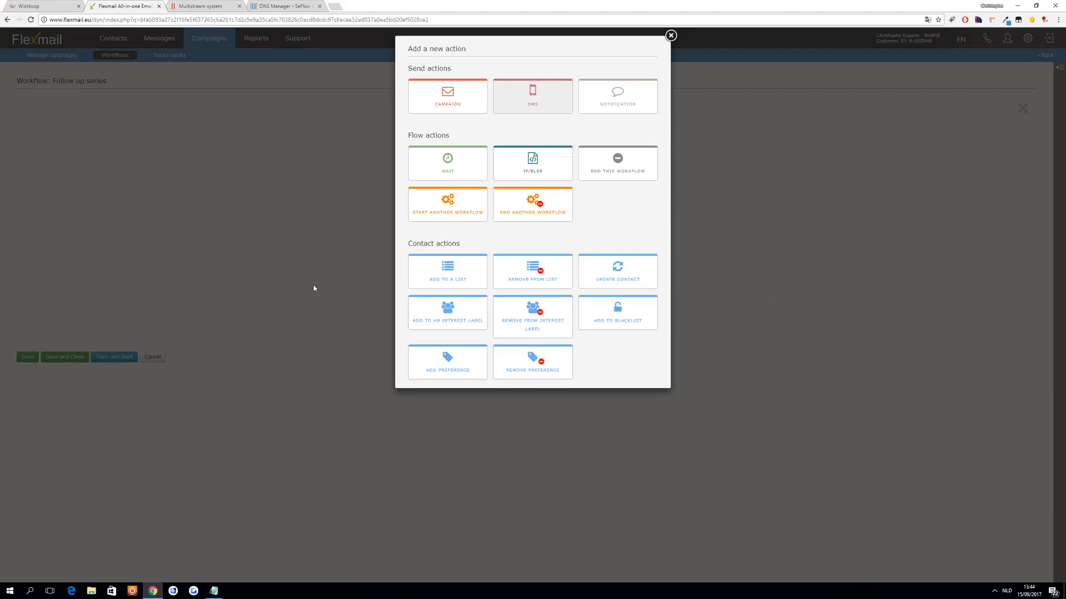
left_click(670, 35)
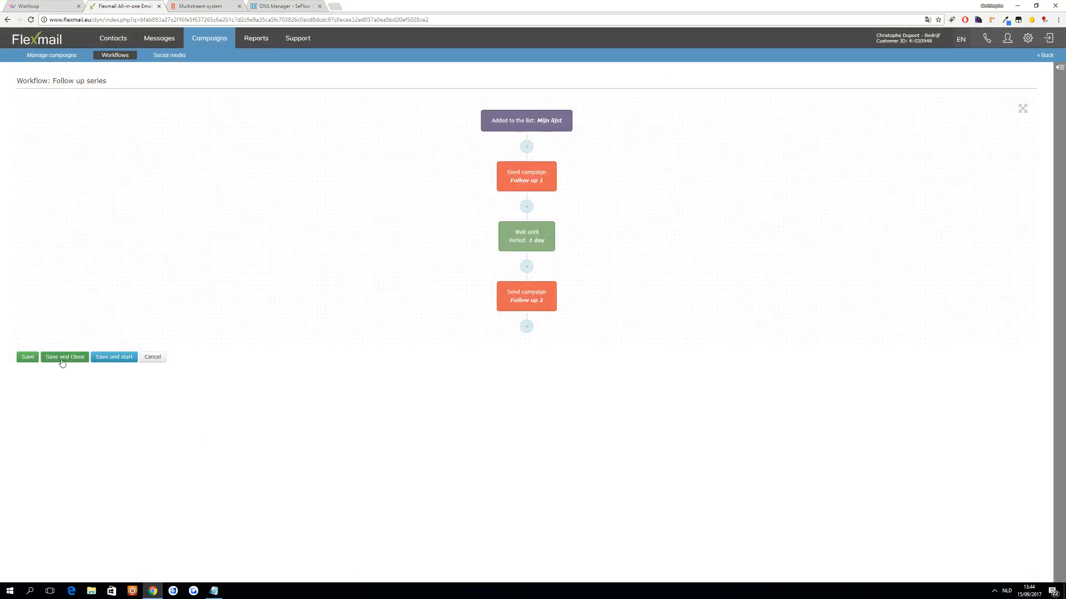
left_click(118, 359)
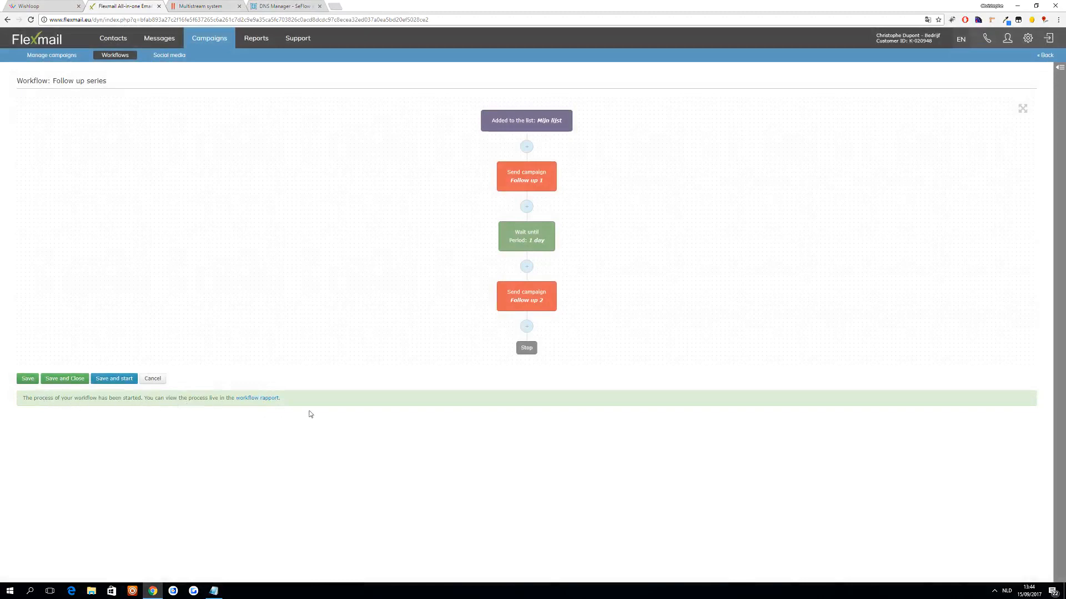
- Create a new email campaign under the managed campaigns and name it "campaign 1"
left_click(161, 40)
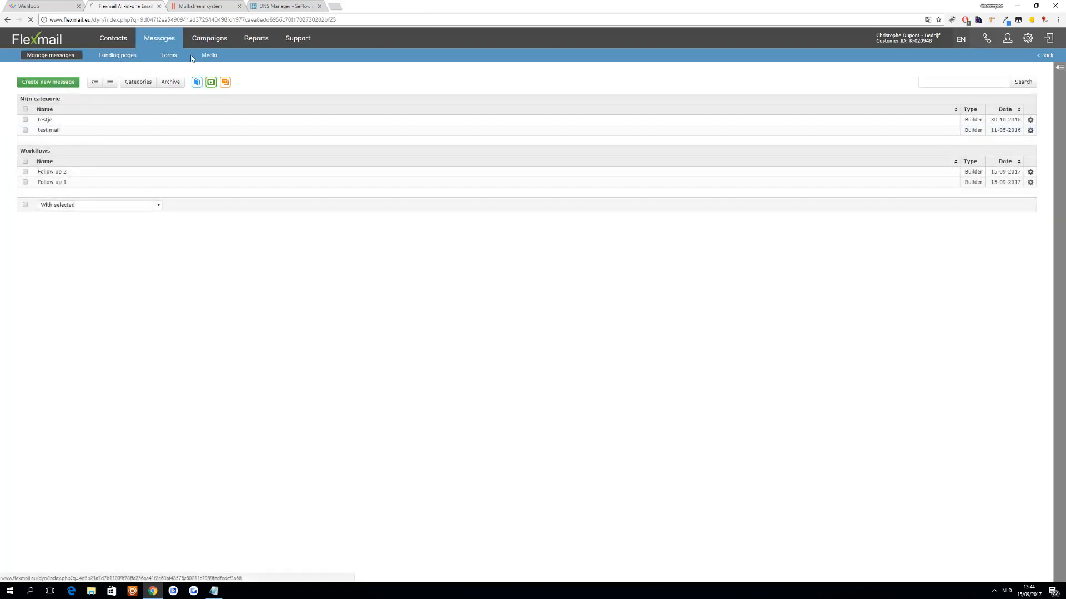
left_click(209, 39)
left_click(68, 82)
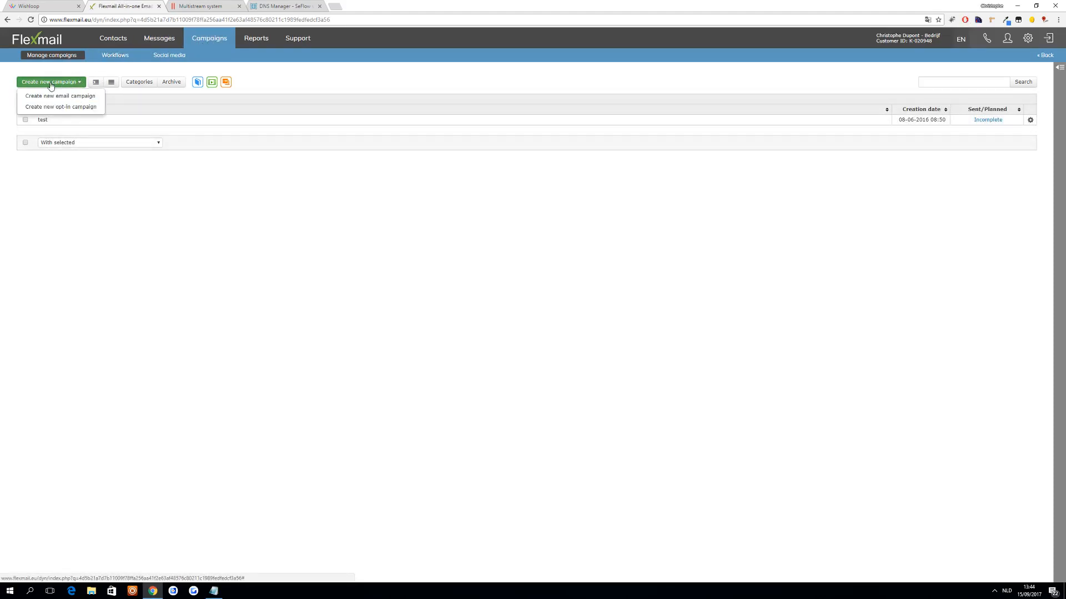
left_click(65, 98)
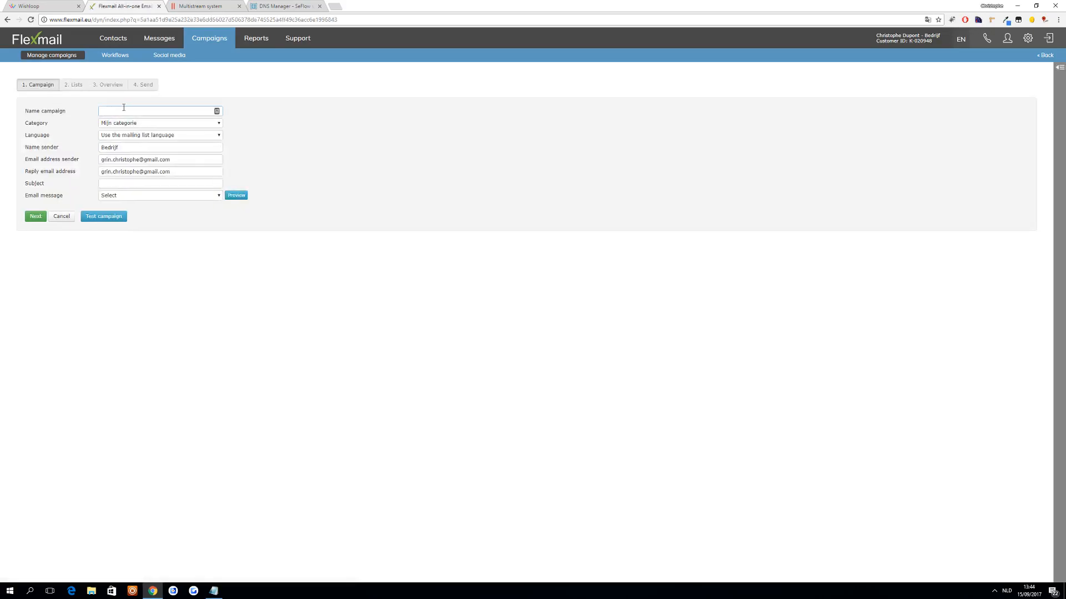
type("chri")
key("BackSpace")
key("BackSpace")
key("BackSpace")
key("BackSpace")
type("campaign 1")
- Fill in the new campaign's sender name, sender email address and reply email address
left_click_drag(139, 149, 40, 161)
type("Christophe")
key("Tab")
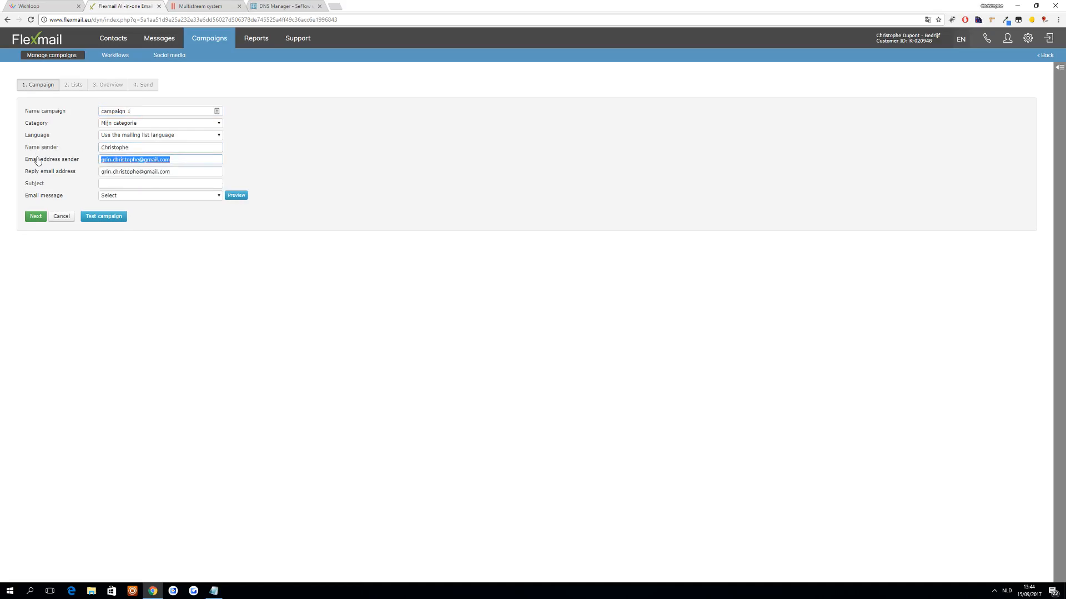
key("ctrl+v")
key("Tab")
key("ctrl+v")
key("Tab")
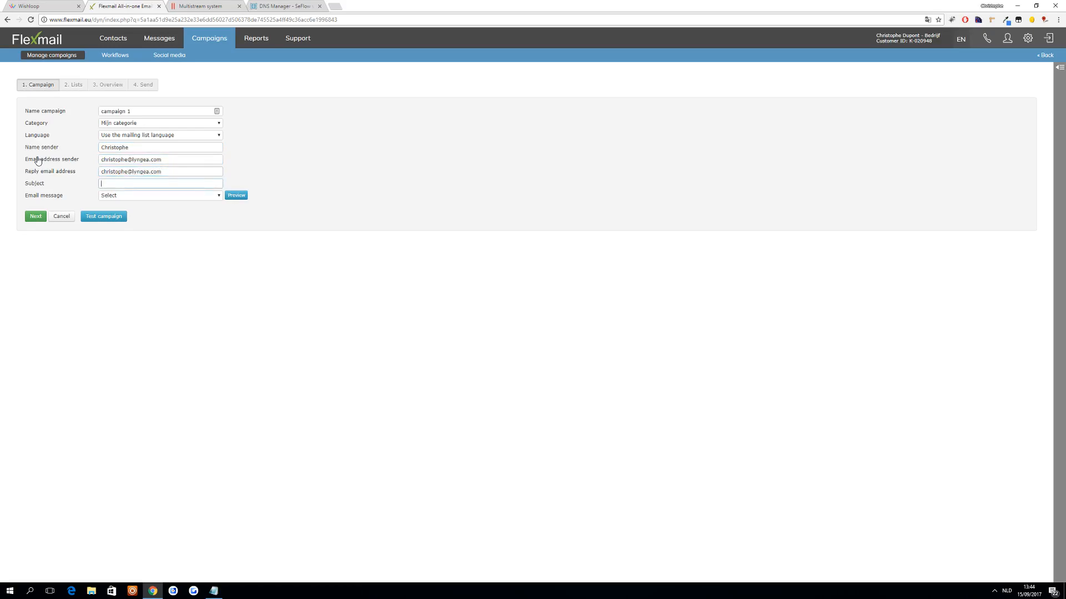
- Set the campaign subject to "Broadcast 1", choose the testje email message, and submit Mijn lijst as the recipient list
type("Broadcast 1")
left_click(159, 195)
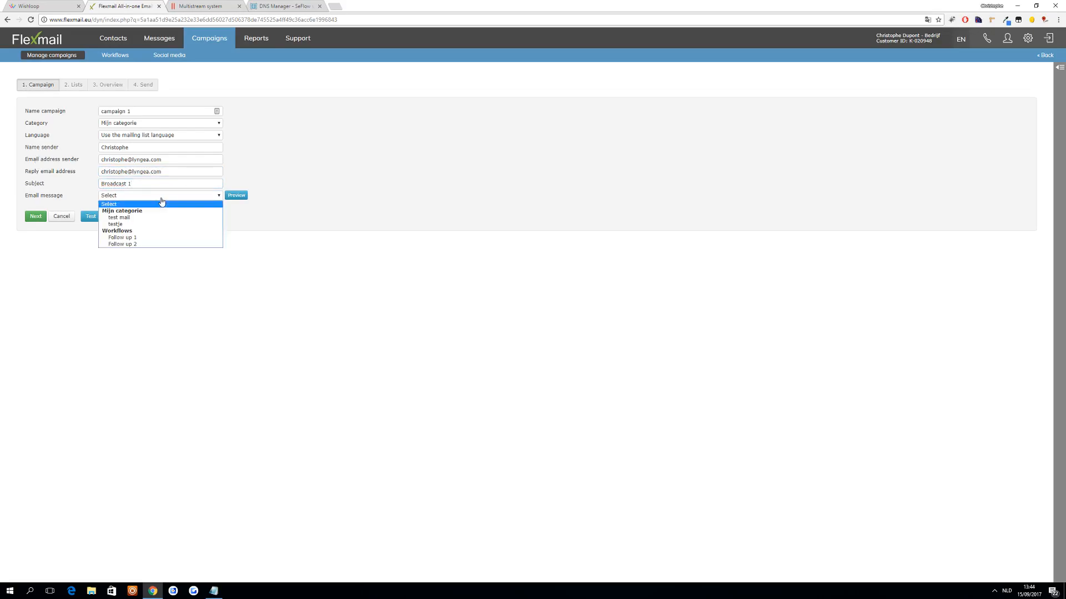
left_click(160, 222)
left_click(33, 220)
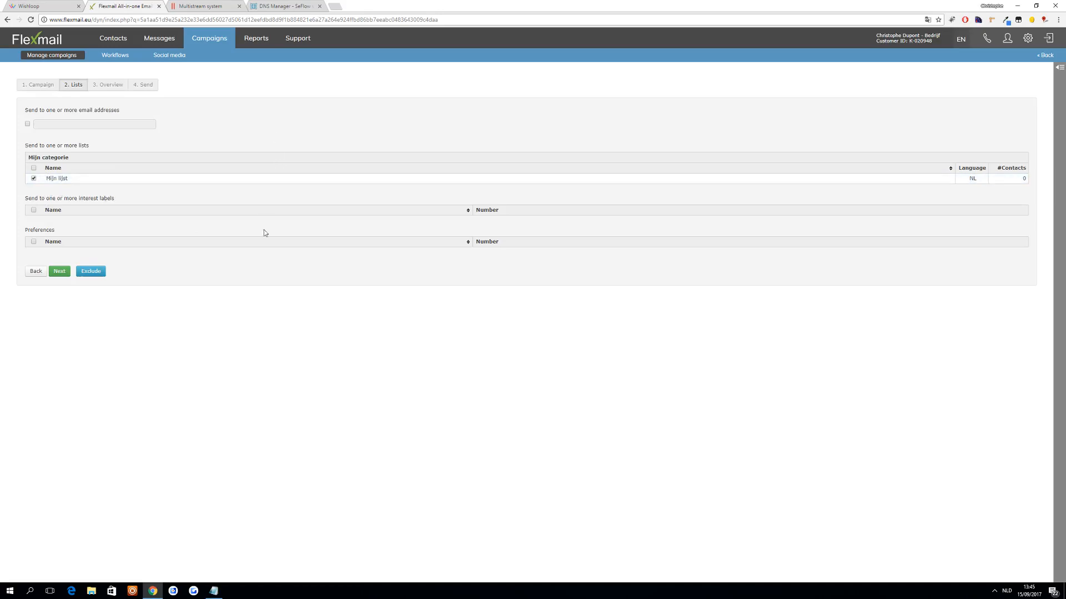
left_click(59, 272)
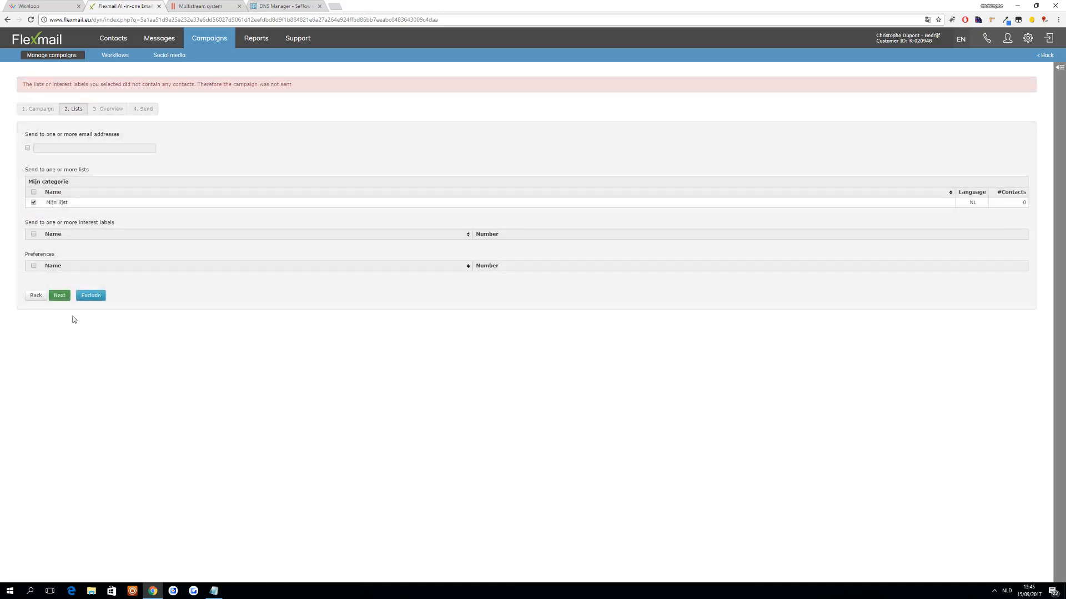
- Open Mijn lijst from the contacts in a separate browser tab and save a new contact with its email address
left_click(129, 39)
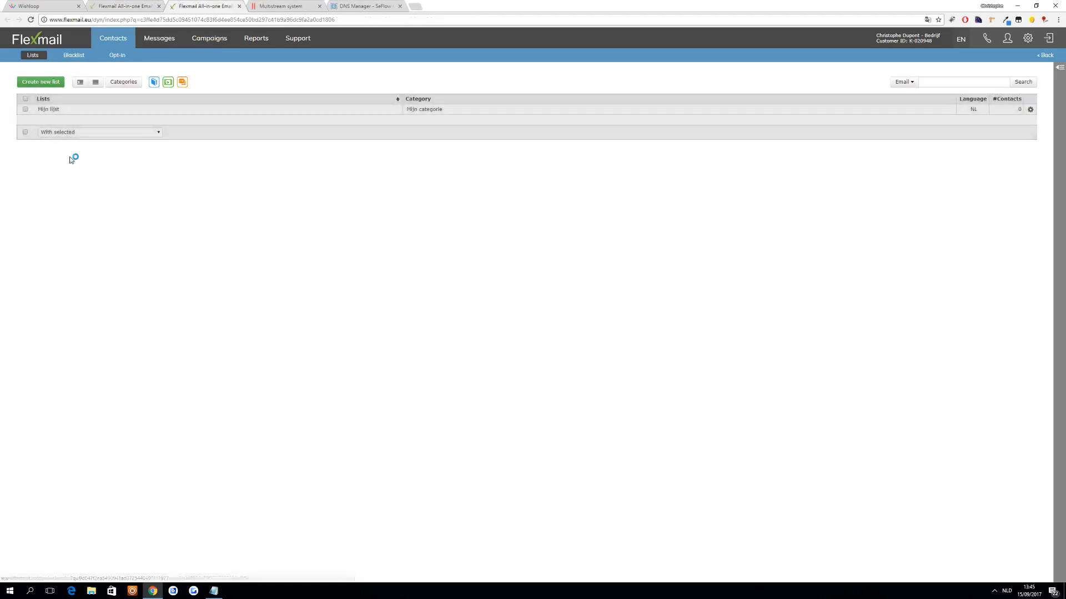
left_click(50, 109)
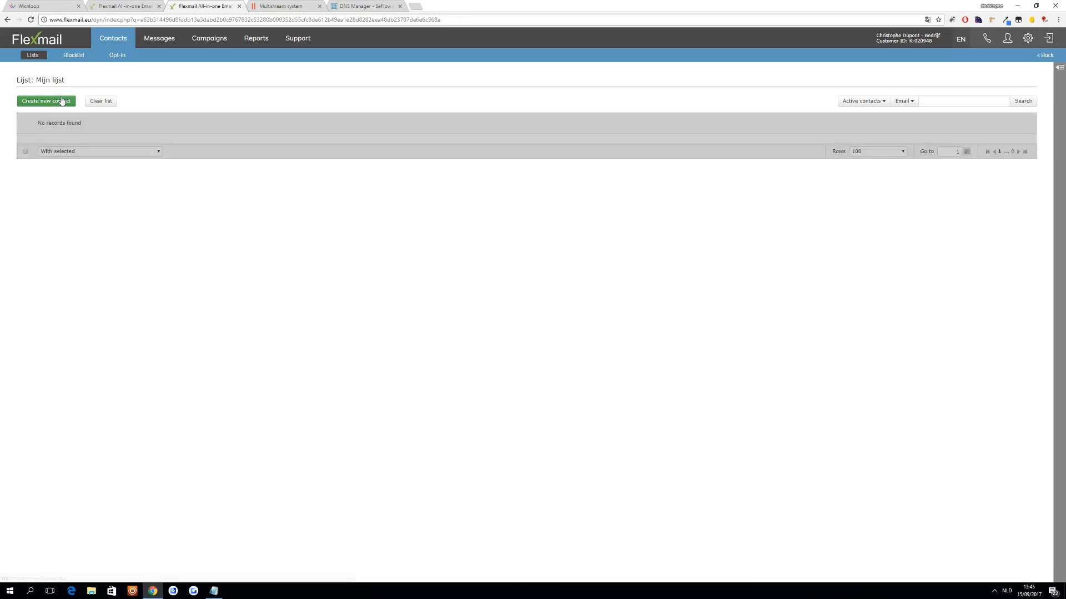
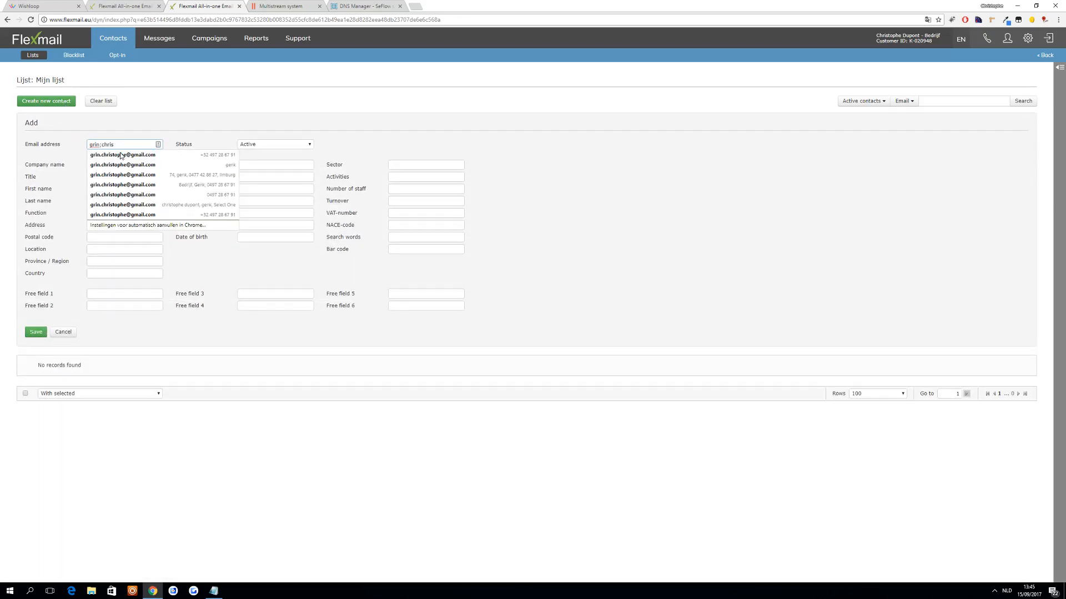
left_click(121, 155)
left_click(33, 332)
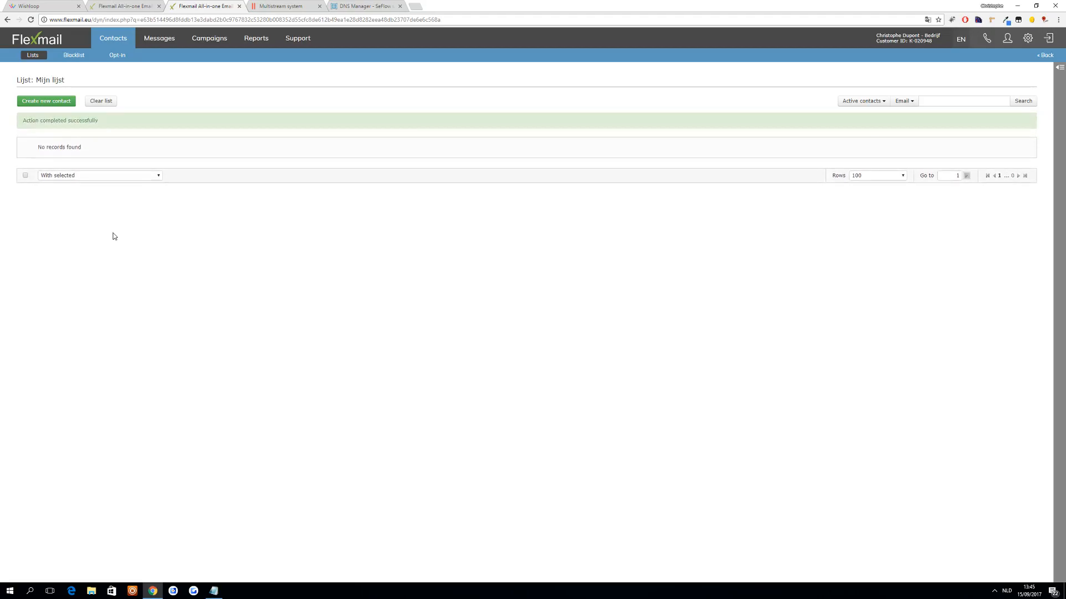
- Return to the campaign, resubmit Mijn lijst as its recipient list, and proceed through the overview to the sending options
left_click(141, 7)
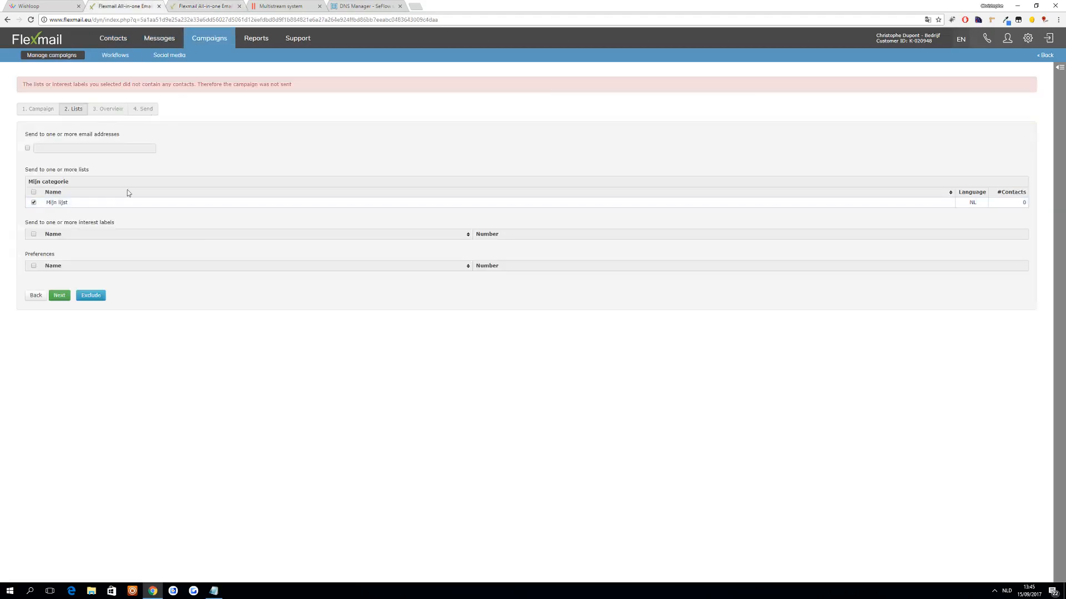
left_click(59, 295)
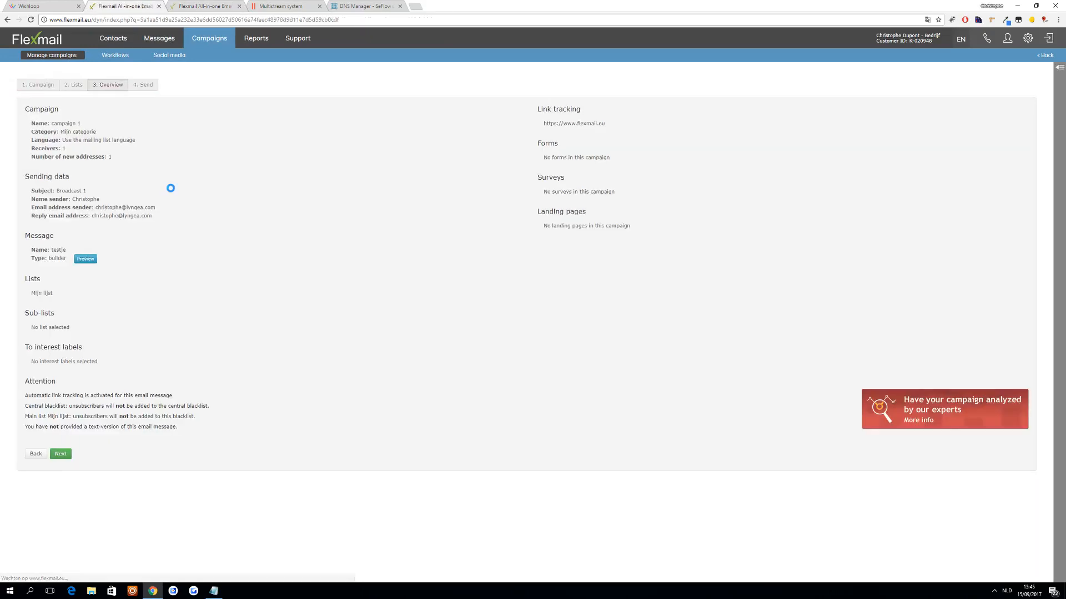
left_click_drag(38, 148, 115, 148)
left_click(60, 455)
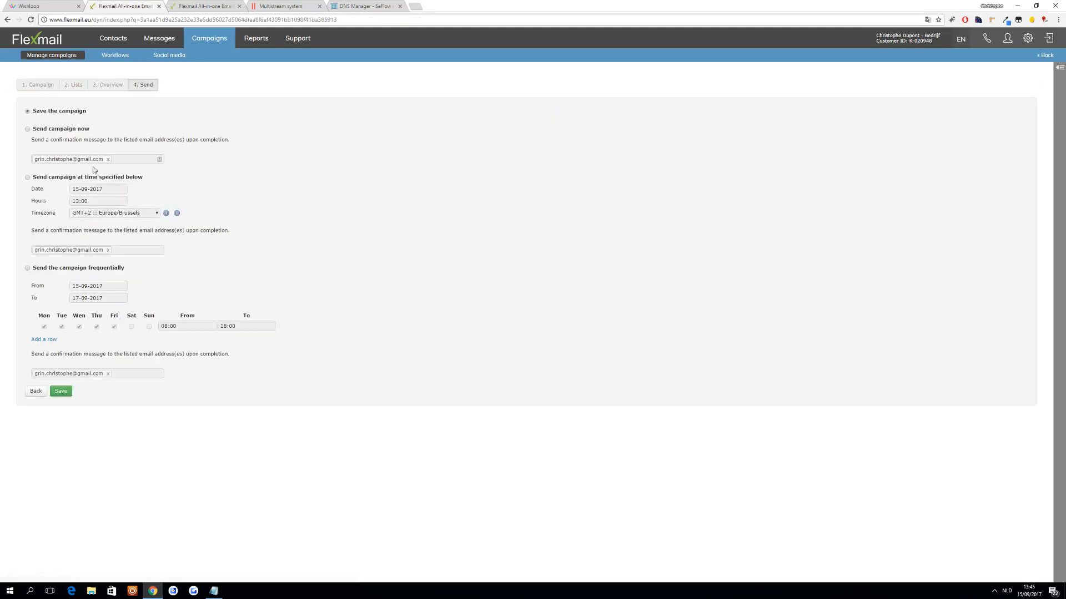
- Remove the confirmation email address for immediate sending and choose to send the campaign at a specified time
left_click(71, 133)
left_click(108, 159)
left_click(64, 177)
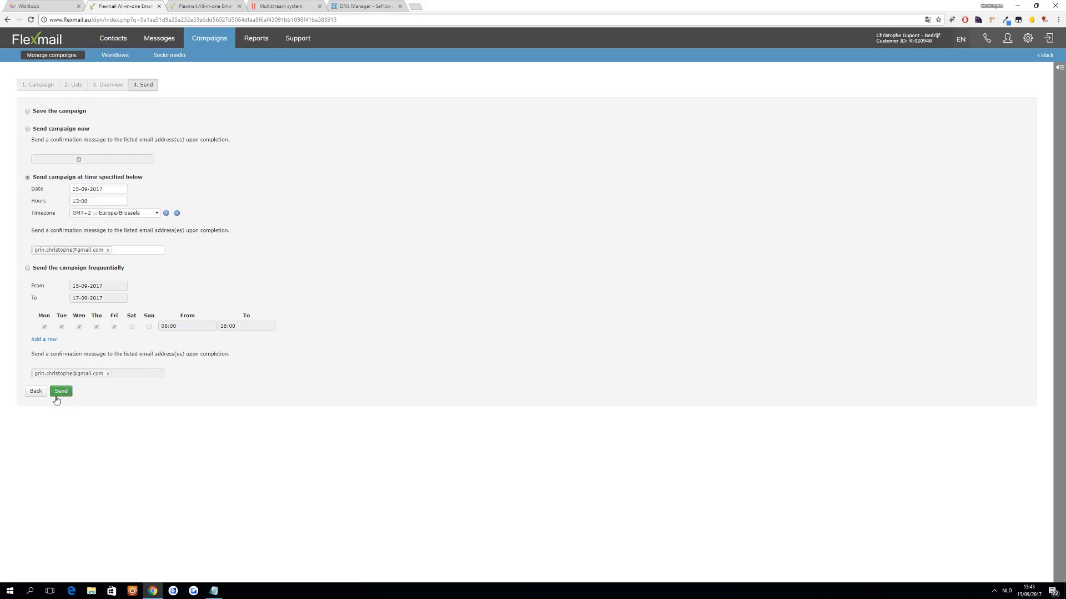